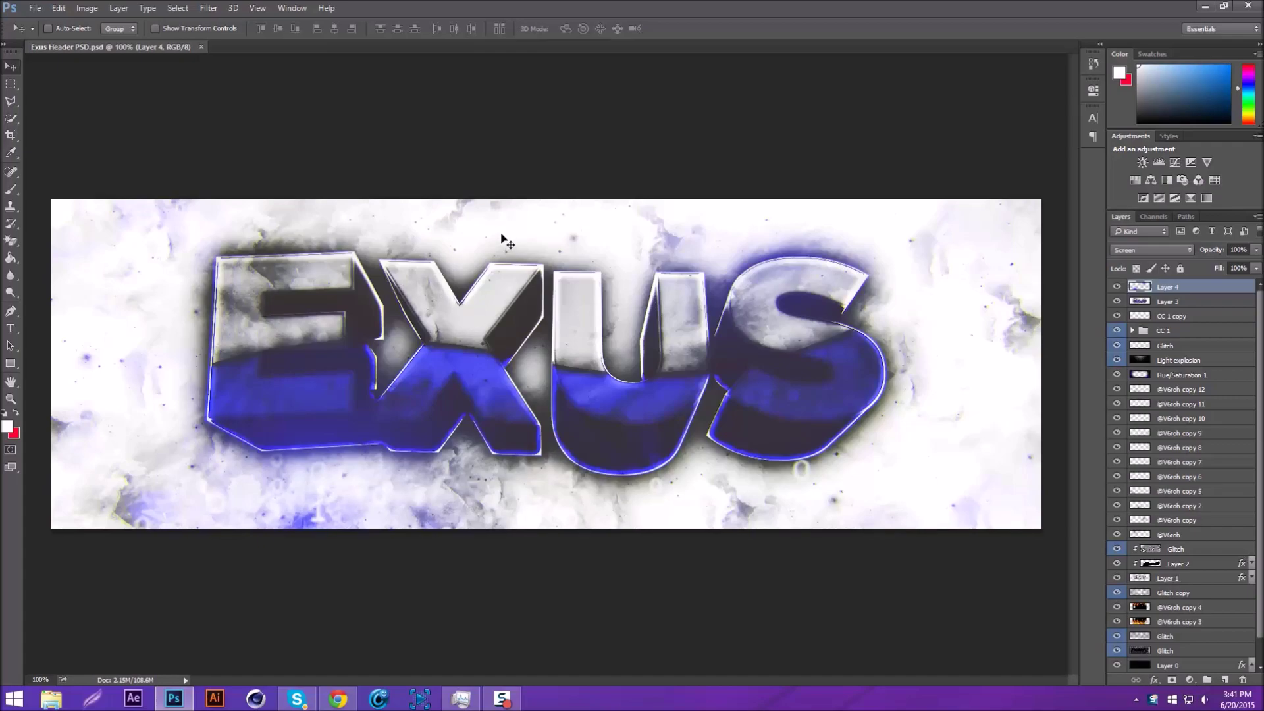
Step: Open the file "Griffin's Splat Pack + CC.psd" from the GFX folder
key("ctrl+o")
scroll(550, 183, "down", 5)
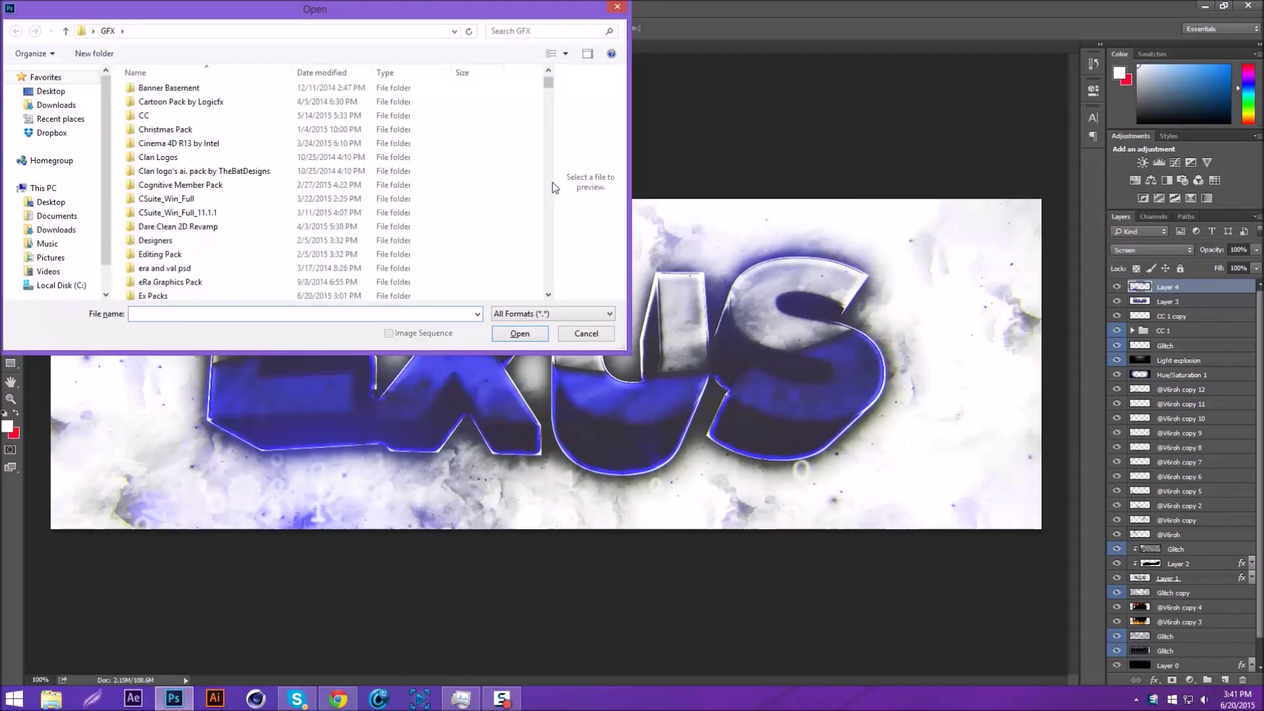
double_click(164, 293)
left_click_drag(550, 103, 531, 175)
double_click(217, 164)
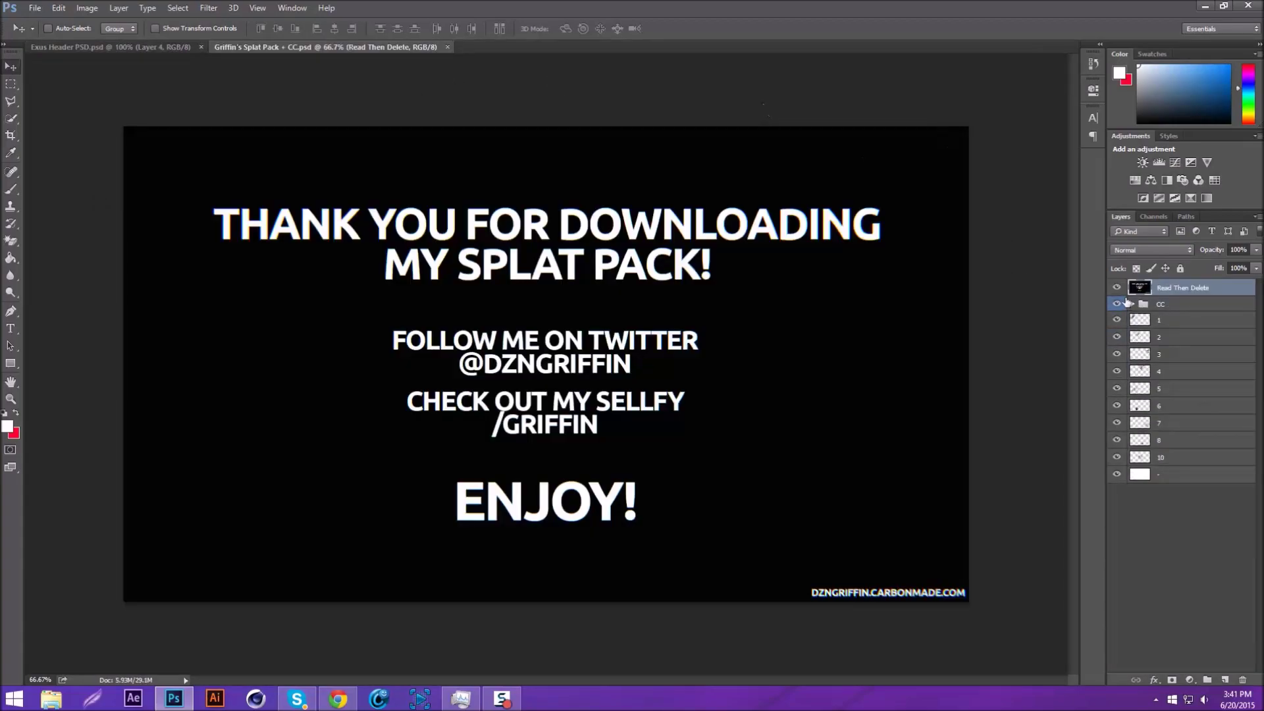
Step: Hide the "Read Then Delete" layer and compare the splats with the CC group off and on
left_click(1117, 287)
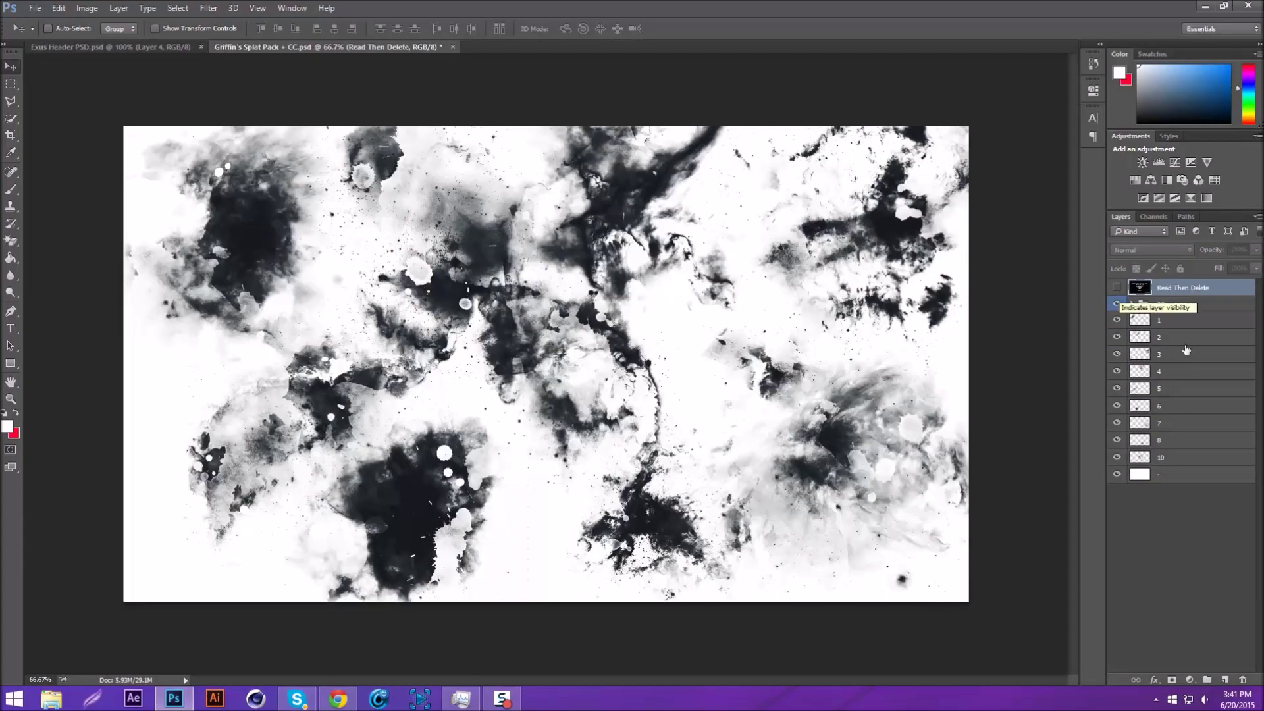
left_click(1116, 304)
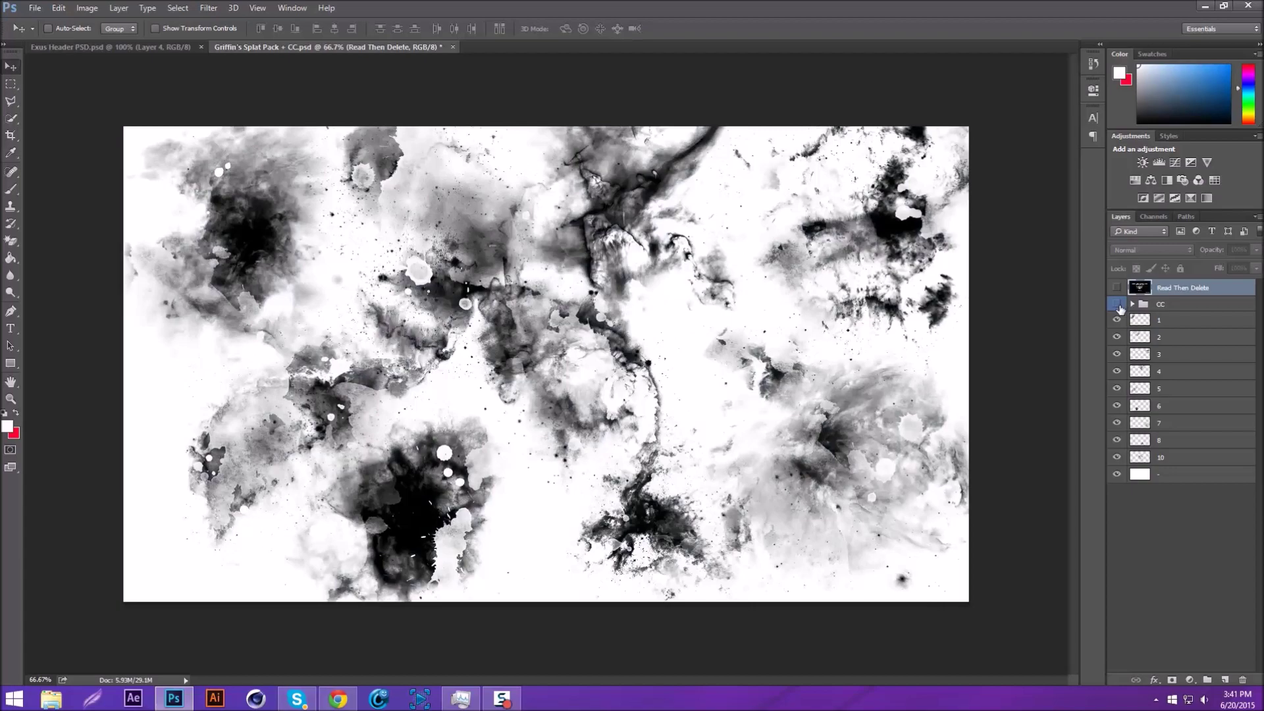
left_click(1117, 304)
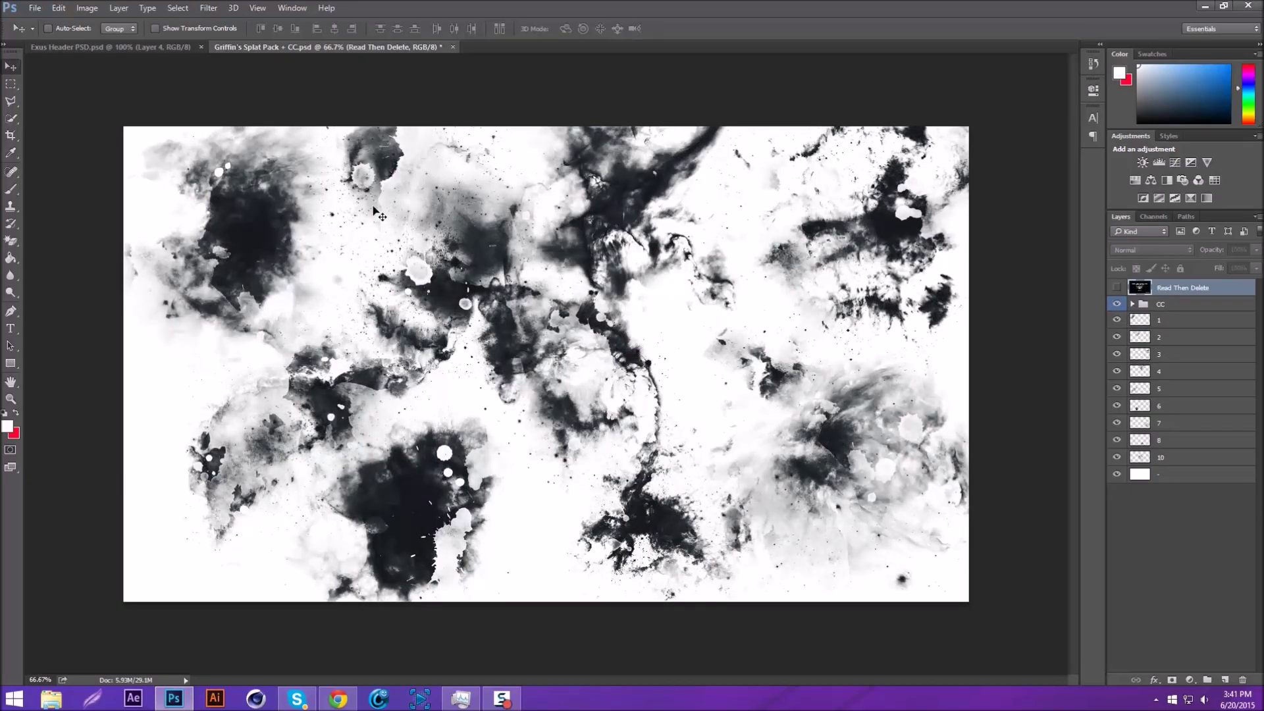
left_click(154, 47)
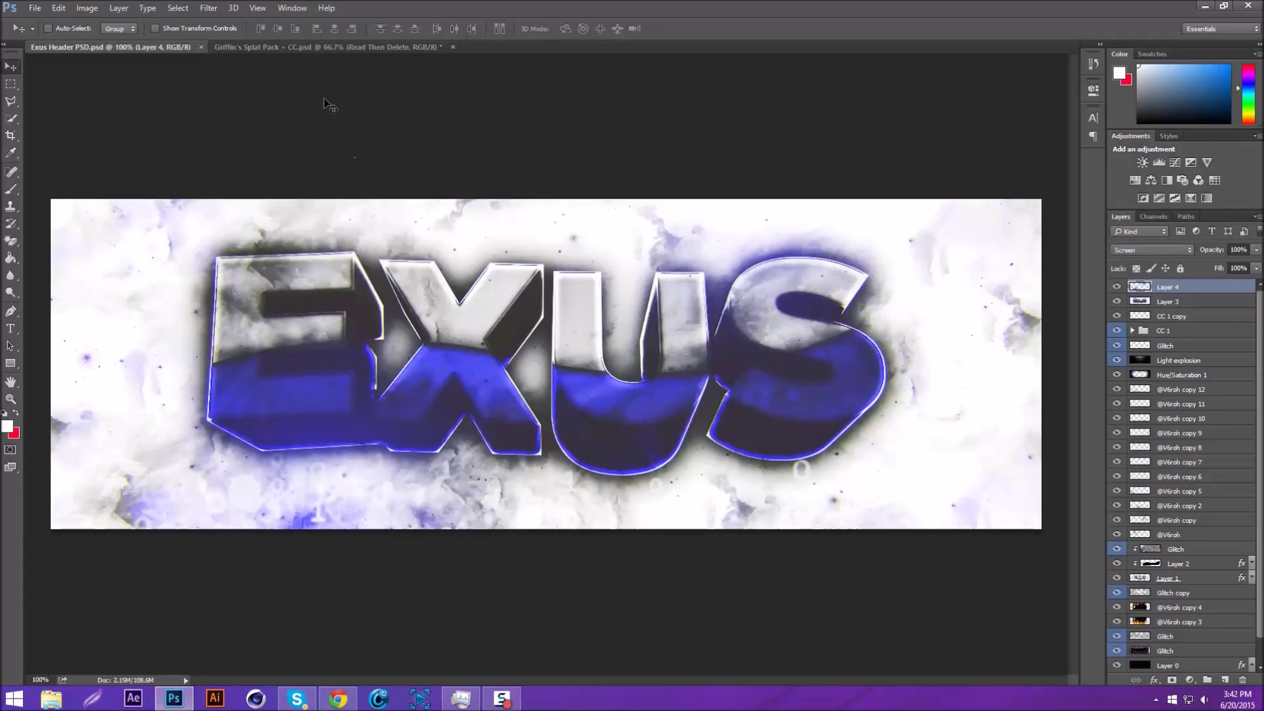
left_click(305, 48)
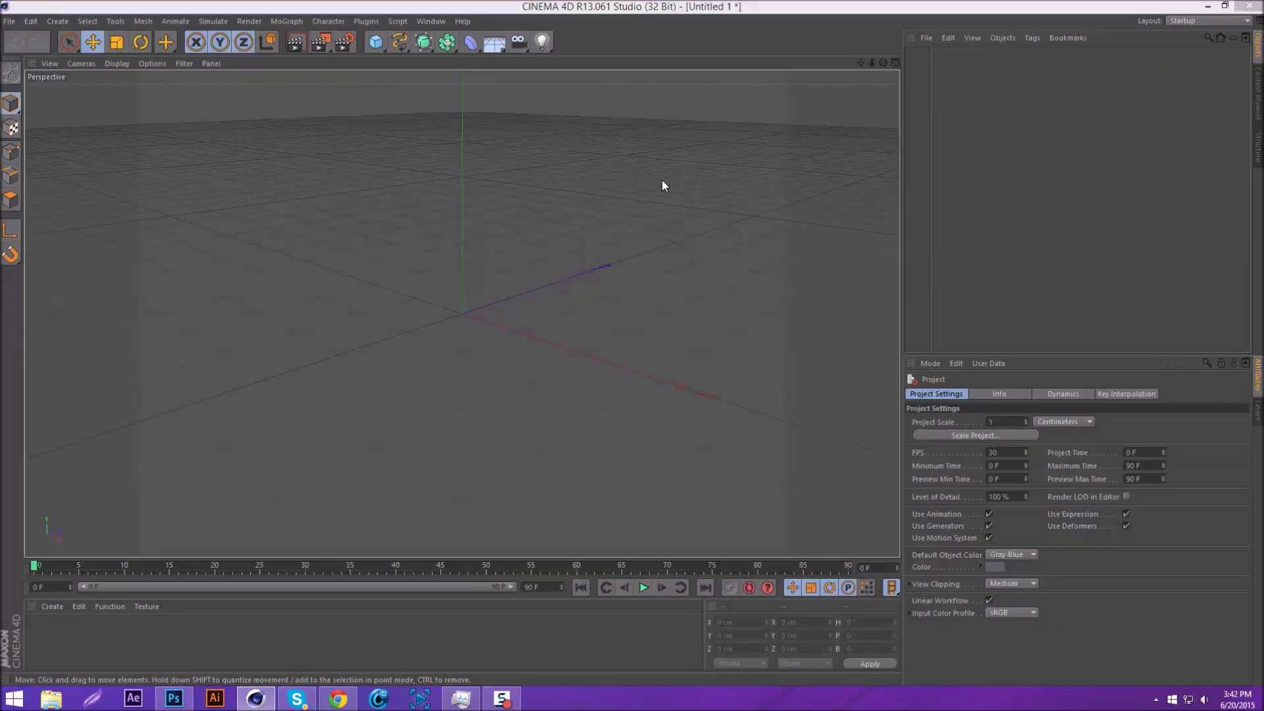
Step: Switch to Cinema 4D and open the scene "Robbie's Lightroom.c4d"
key("ctrl+o")
type("rob")
key("Down")
key("Return")
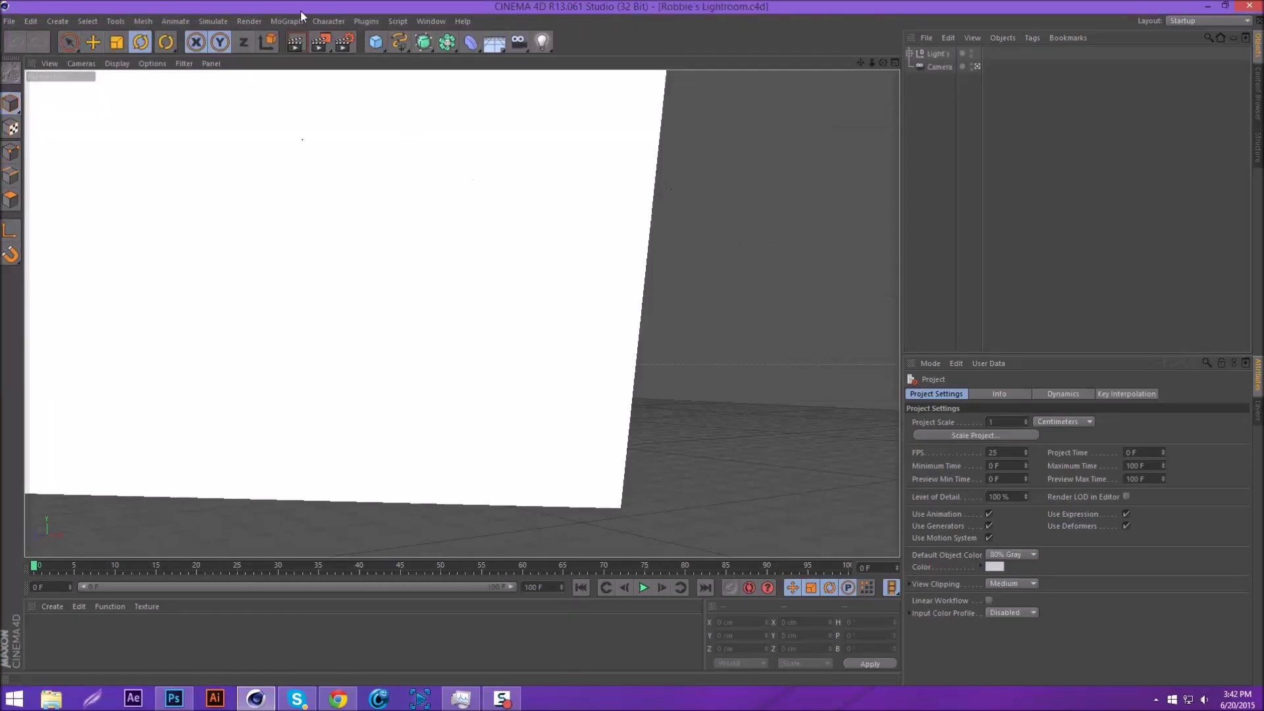
Step: Add a MoText object, move it into the camera view and scale it down in front of the white backdrop
left_click(287, 21)
left_click(310, 177)
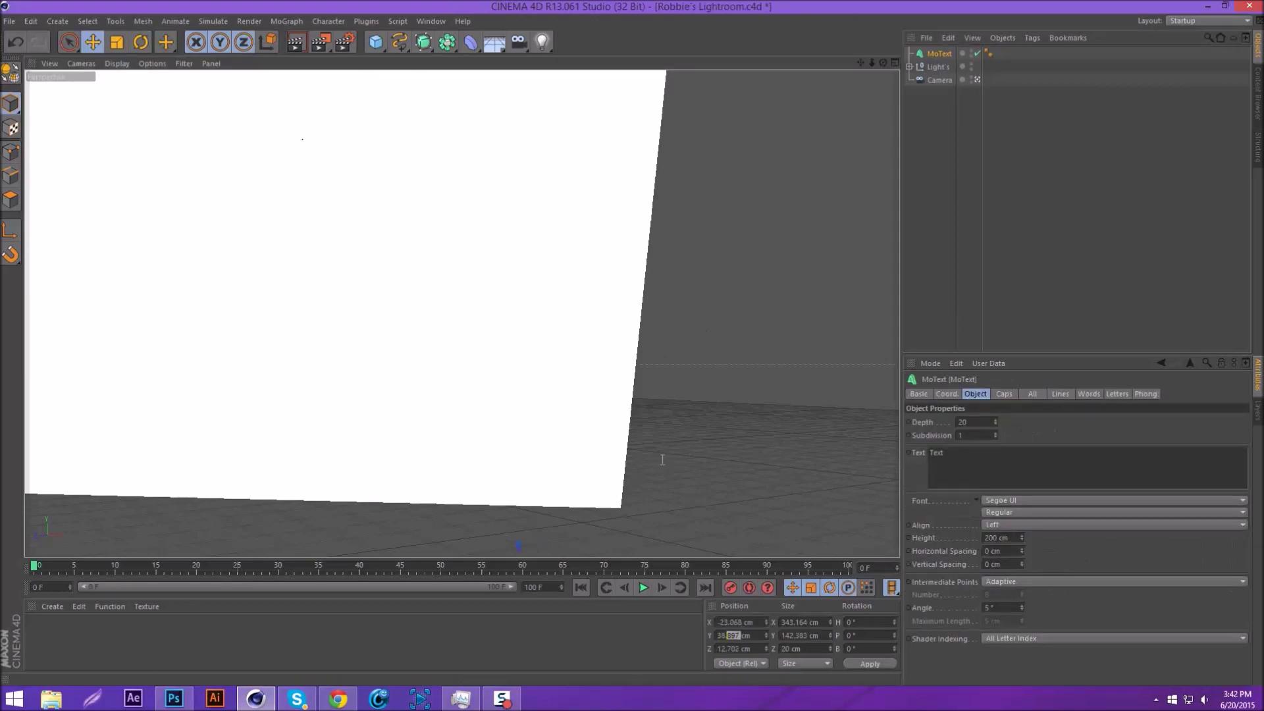
left_click_drag(614, 363, 381, 91)
left_click(117, 44)
left_click_drag(233, 237, 578, 138)
left_click(93, 43)
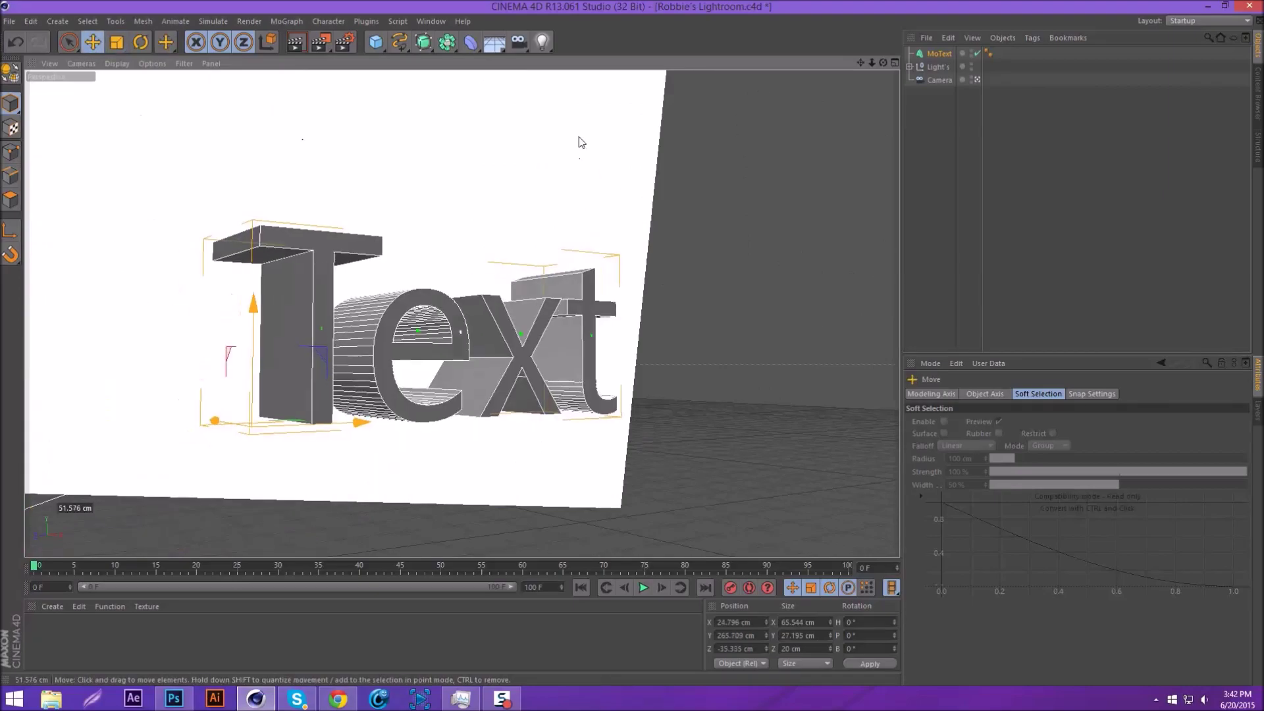
Step: Rotate the MoText to a heading of about -29.2° and shift it toward the left side of the frame
left_click(141, 44)
left_click_drag(277, 412, 212, 414)
left_click(94, 44)
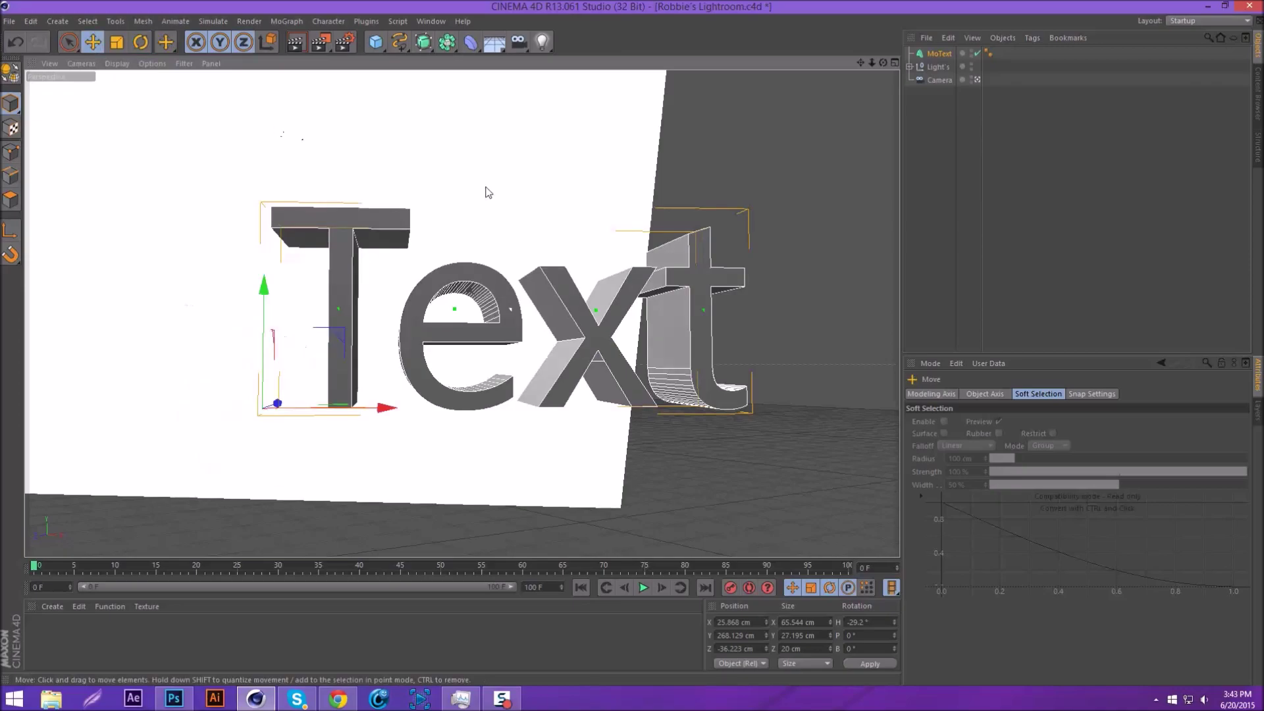
left_click_drag(487, 191, 416, 188)
Step: Set the MoText's text to GRIFFIN and its font to Gotham Black
left_click(939, 55)
left_click(959, 449)
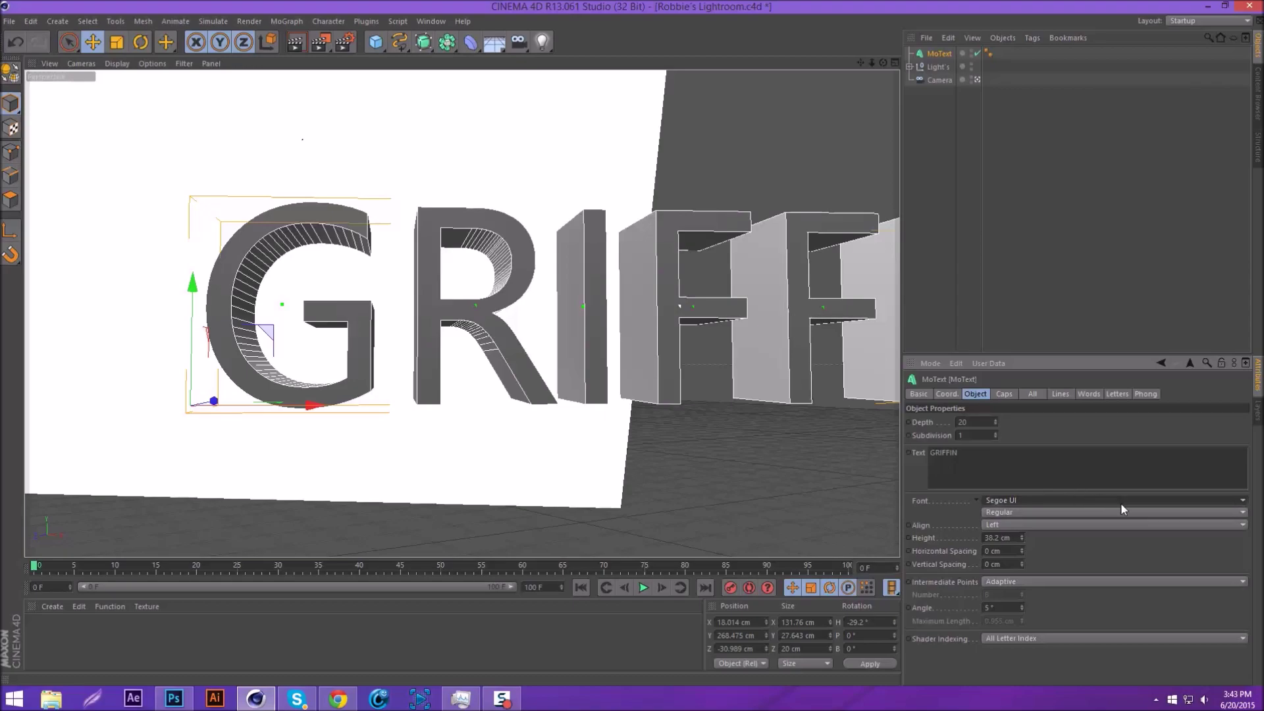
left_click(1199, 500)
scroll(1242, 439, "up", 5)
scroll(1242, 440, "up", 10)
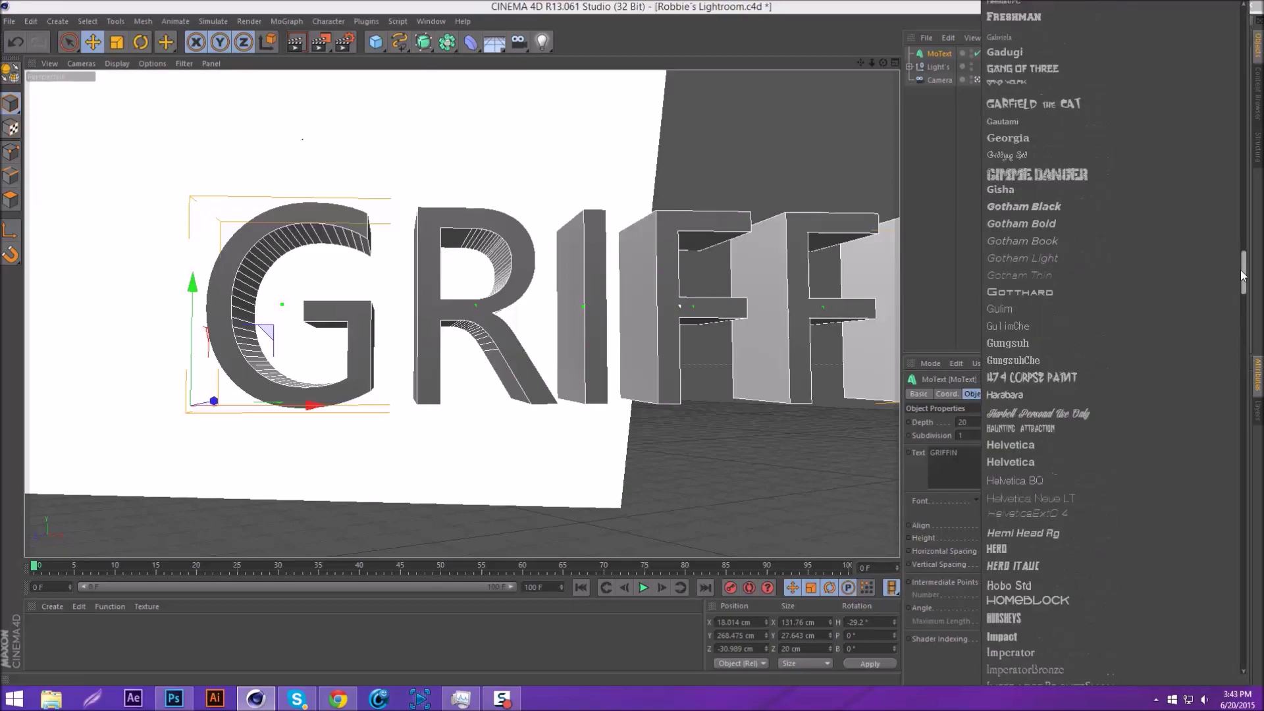
left_click(1067, 237)
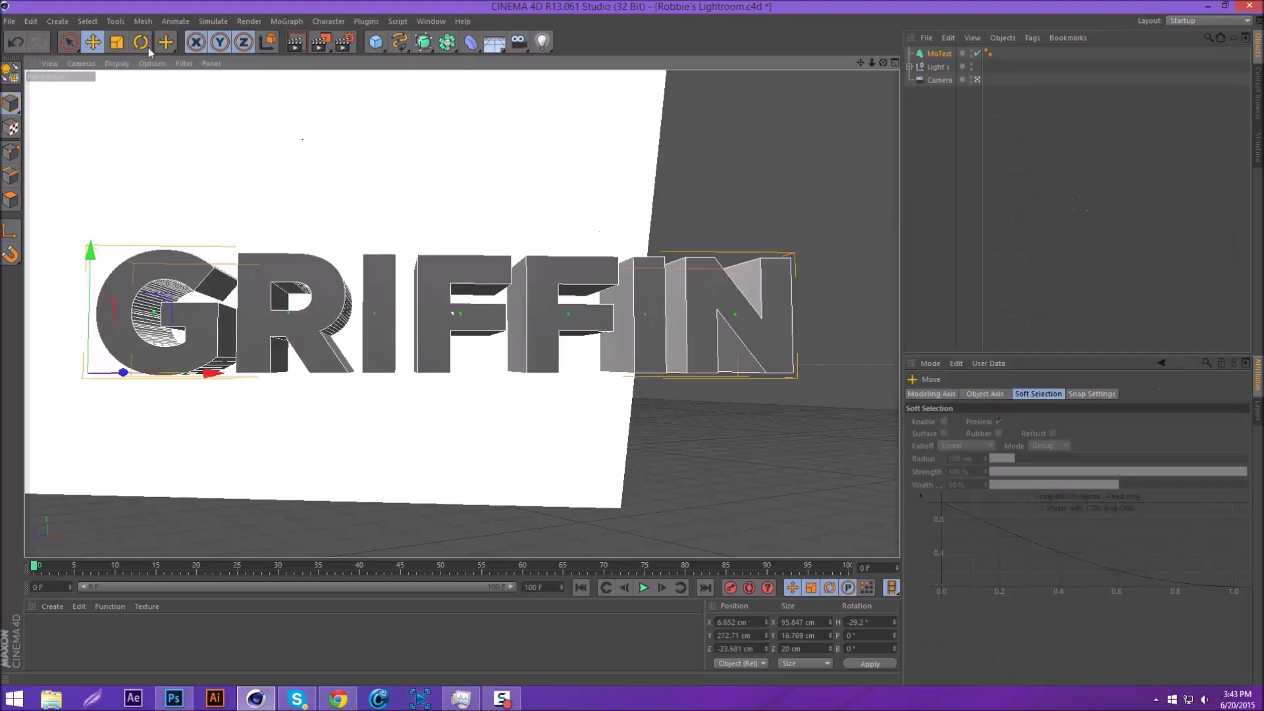
Step: Rotate the text to a heading of about -31.2° and set its depth to 9 cm
left_click(140, 41)
left_click_drag(128, 374, 123, 347)
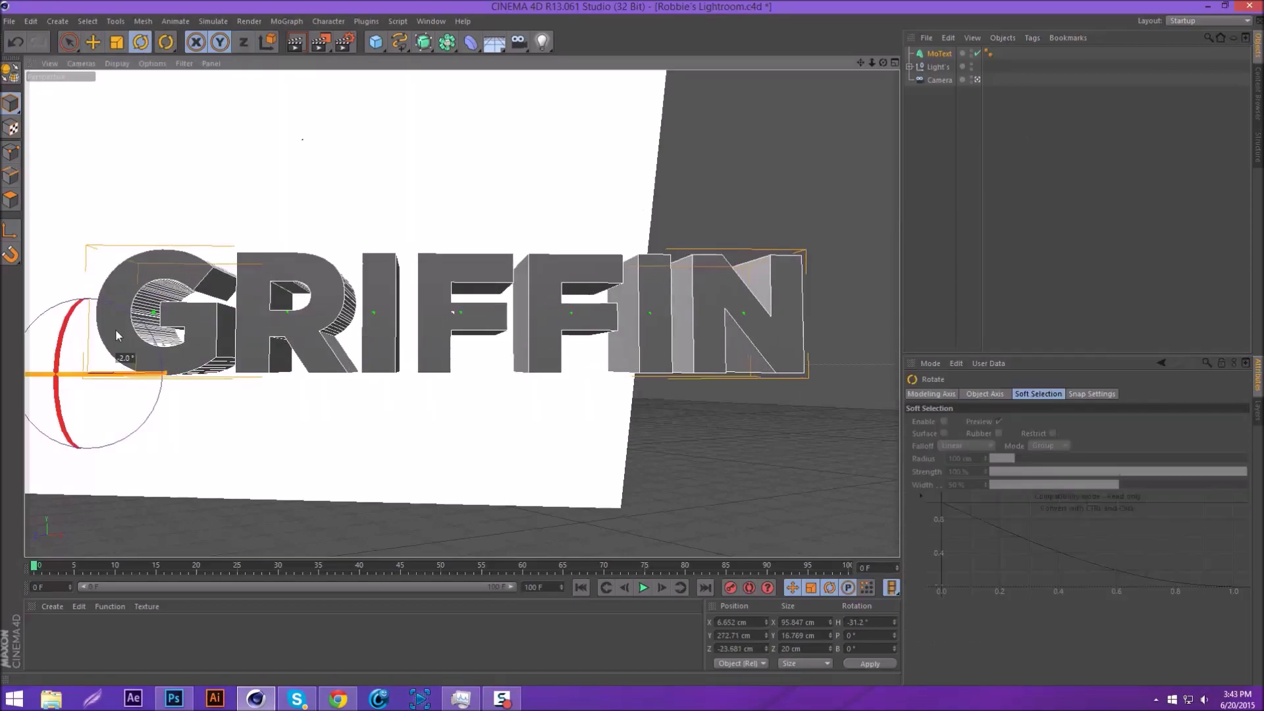
left_click(92, 43)
left_click(939, 53)
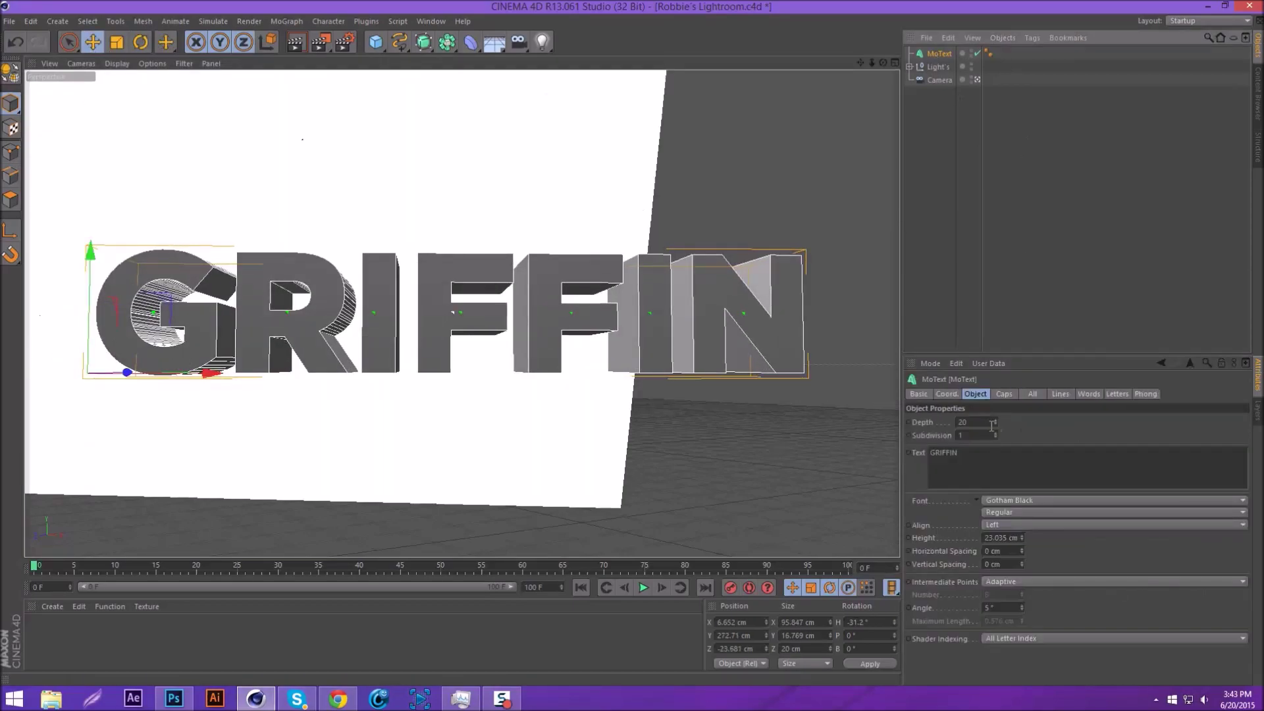
left_click_drag(996, 423, 966, 430)
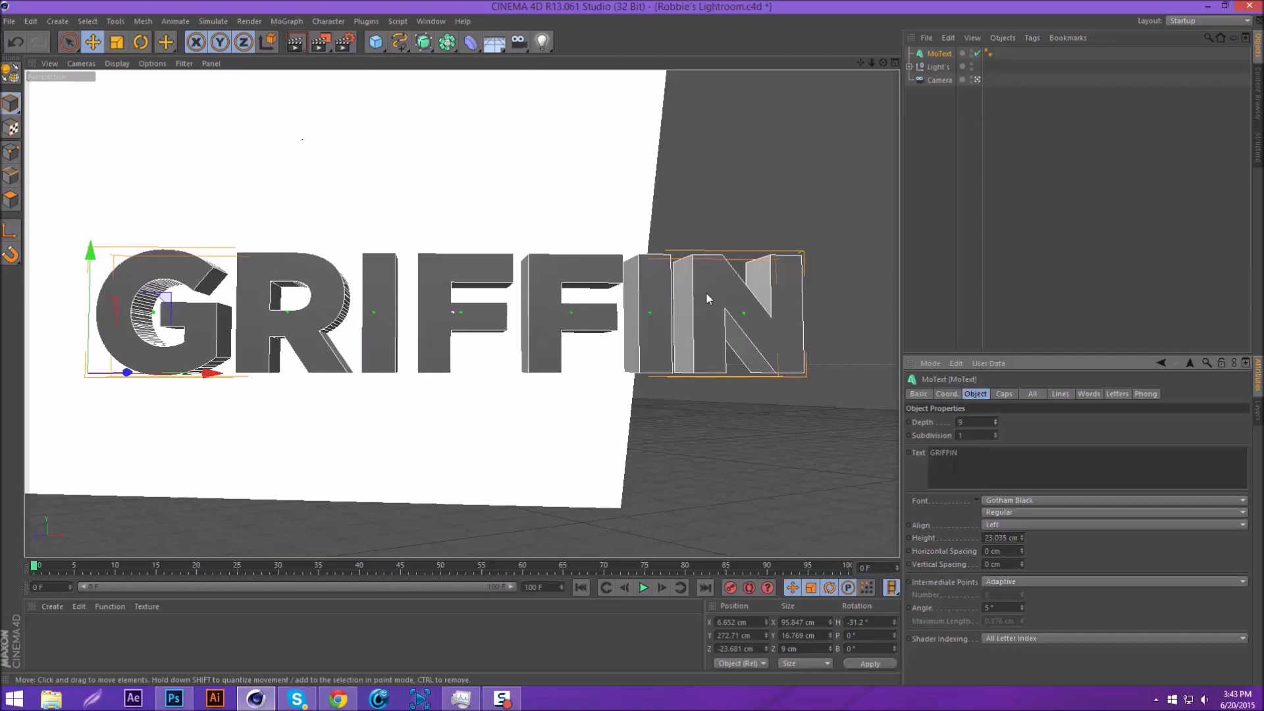
Step: Create a material with pure white colour (RGB 255, 255, 255) and apply it to the MoText
double_click(176, 637)
double_click(39, 630)
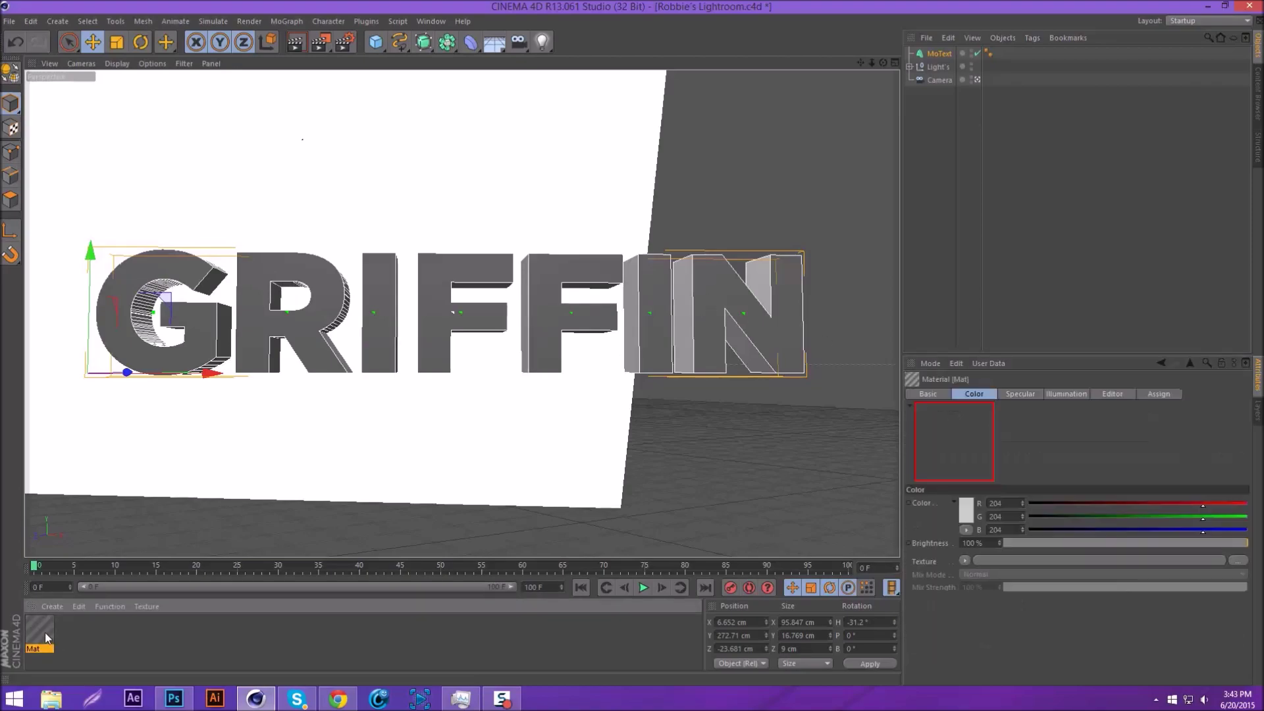
left_click(349, 169)
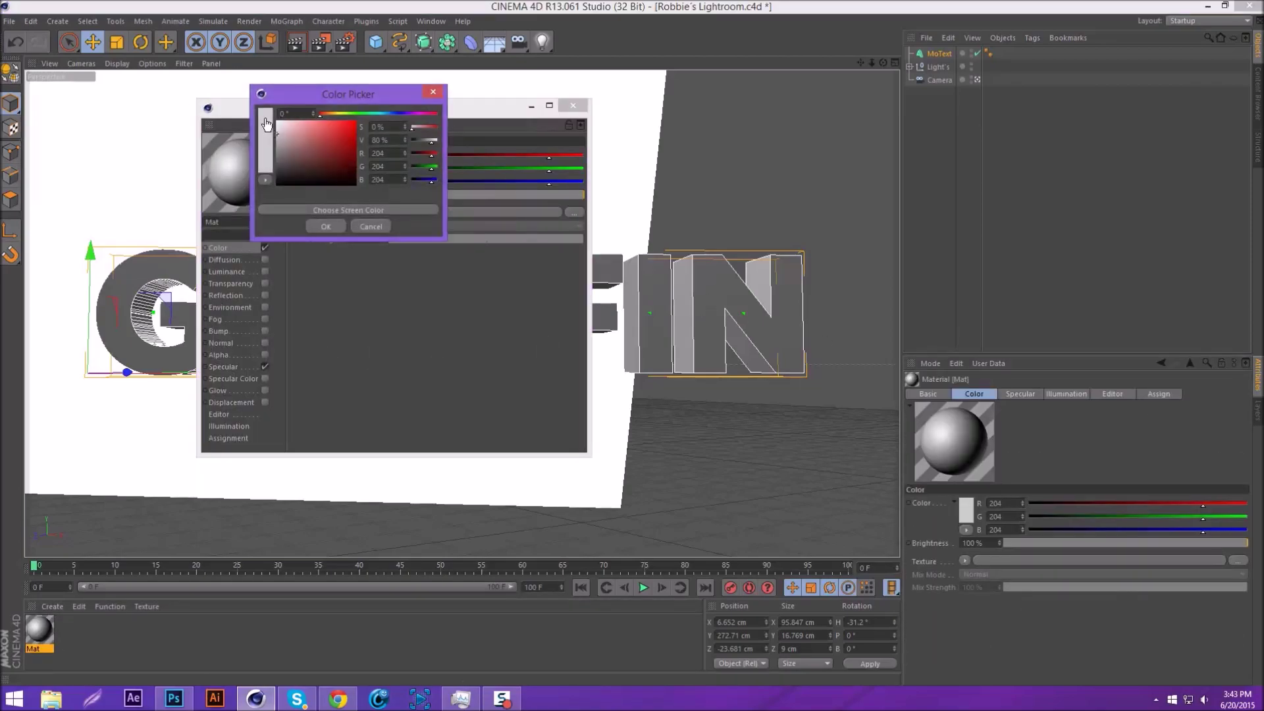
left_click_drag(290, 131, 276, 121)
left_click(325, 226)
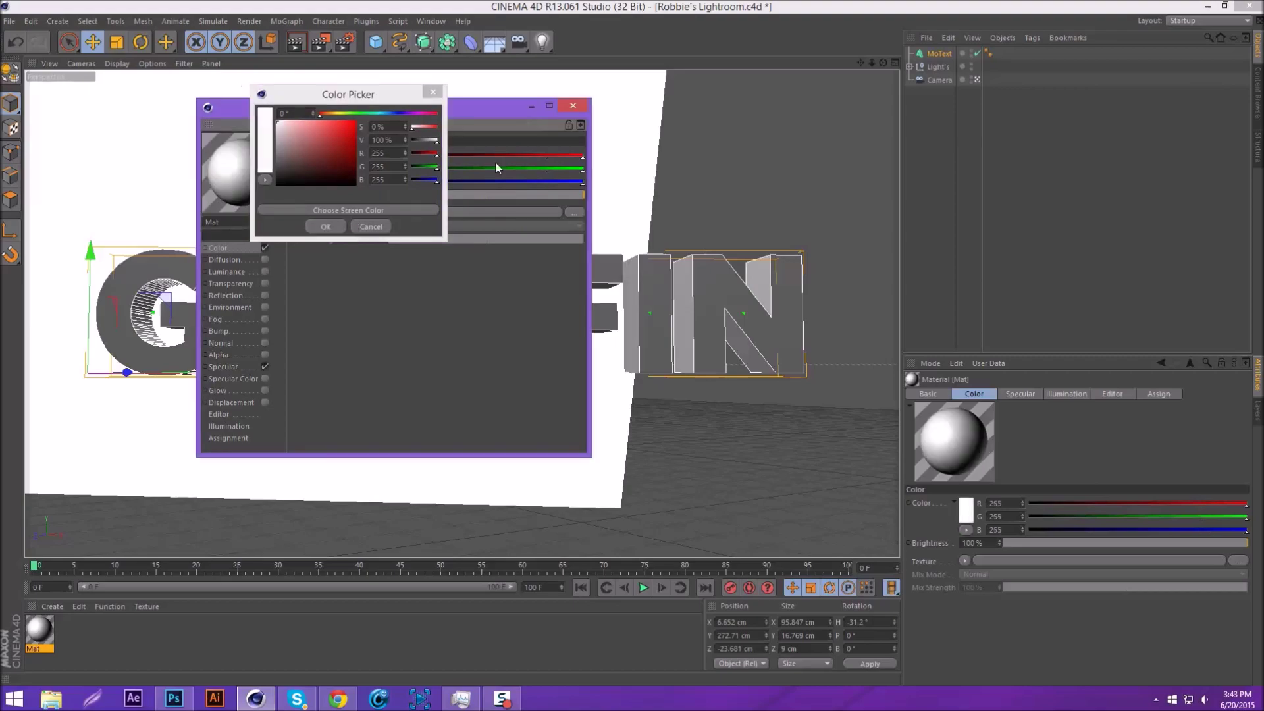
left_click(573, 106)
left_click_drag(41, 627, 943, 53)
left_click(1012, 138)
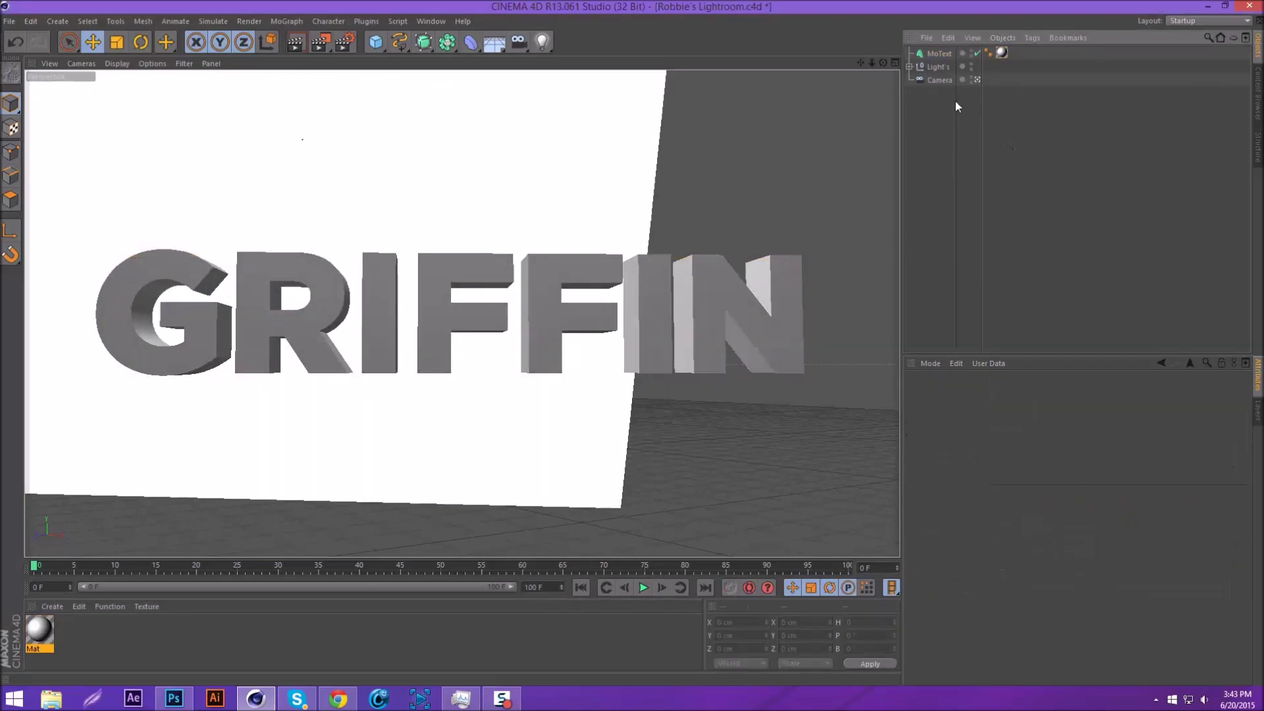
Step: Duplicate the MoText object in place
left_click(945, 53)
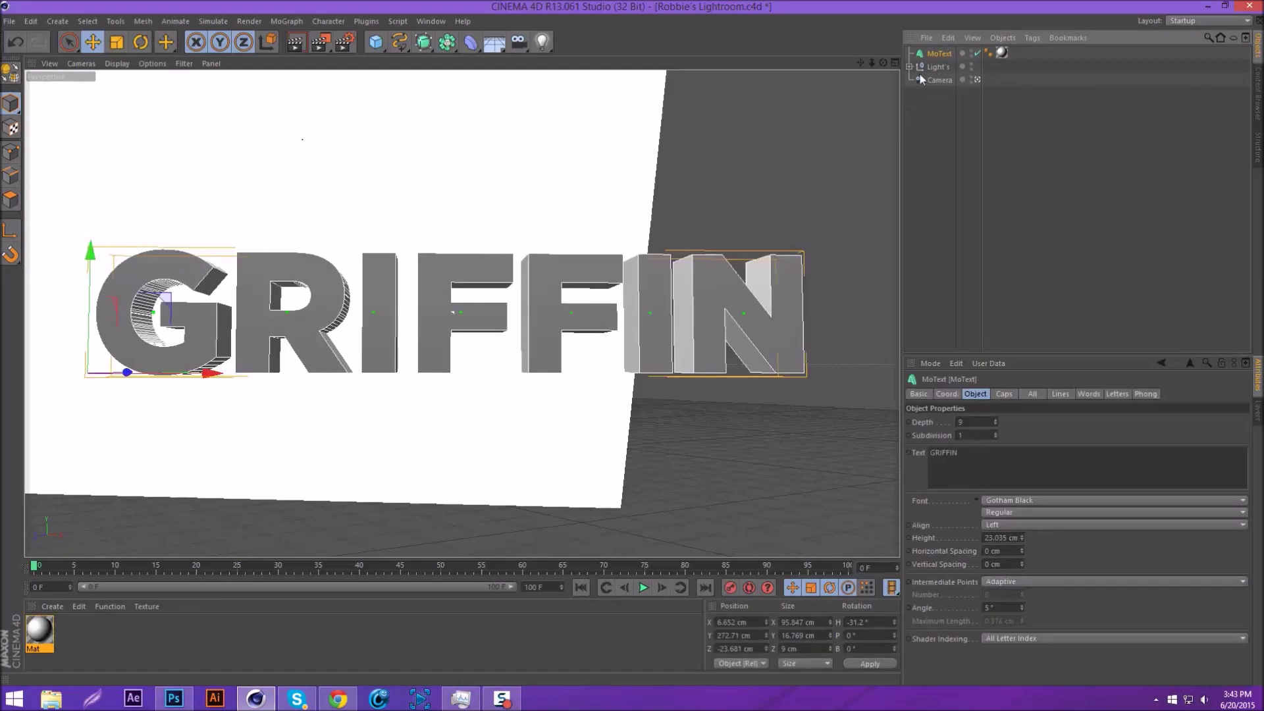
key("ctrl+c")
key("ctrl+v")
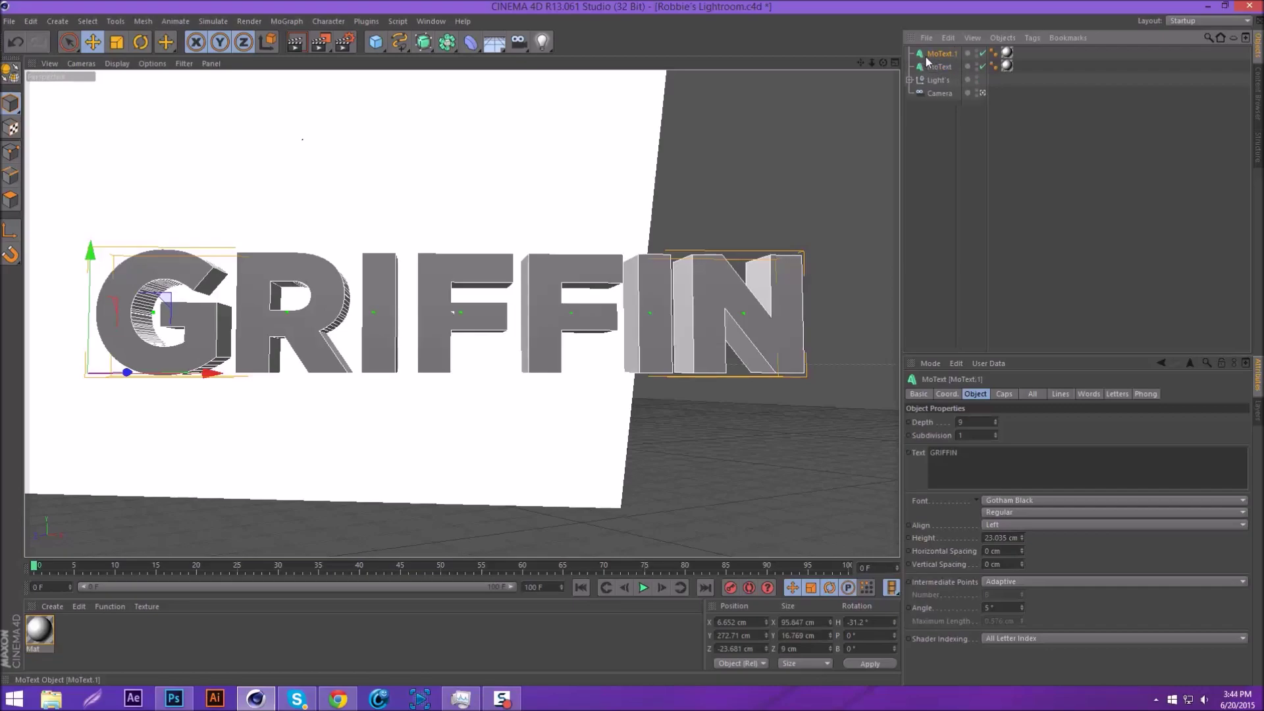
Step: Set the copied MoText's start cap to Fillet with a radius of 0.1 cm
left_click(1006, 394)
left_click(997, 420)
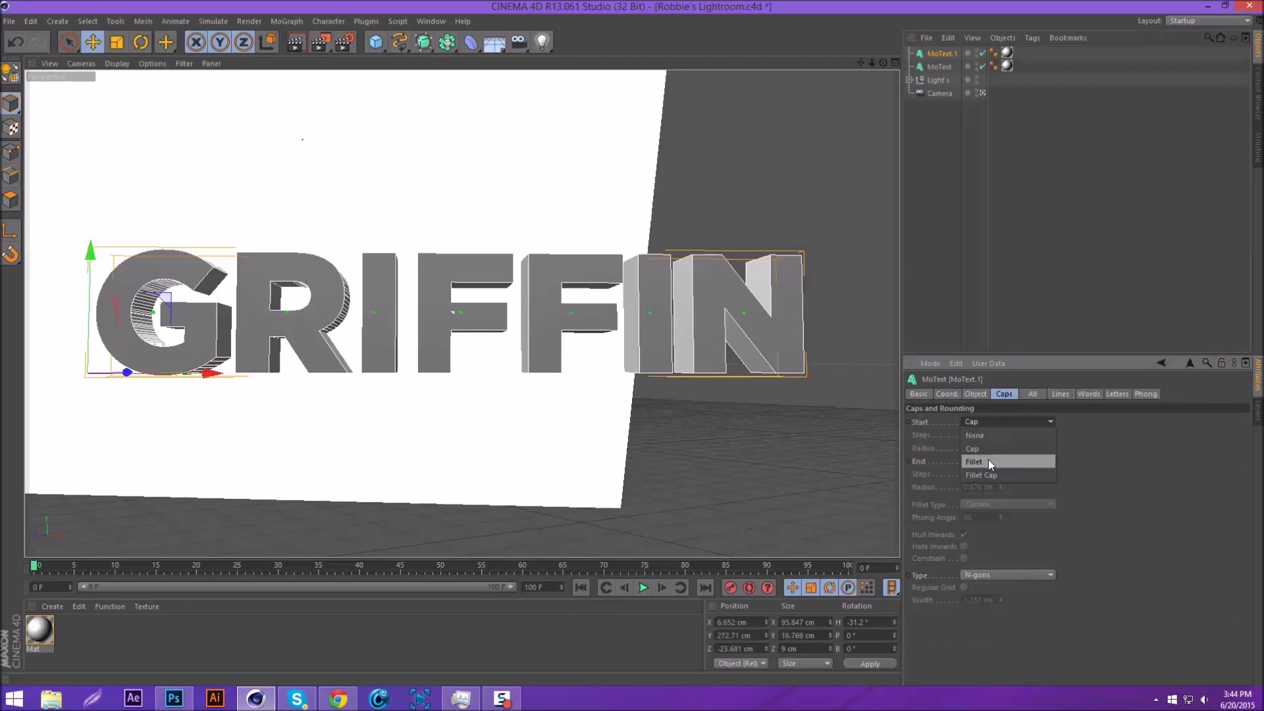
left_click(988, 460)
left_click(983, 448)
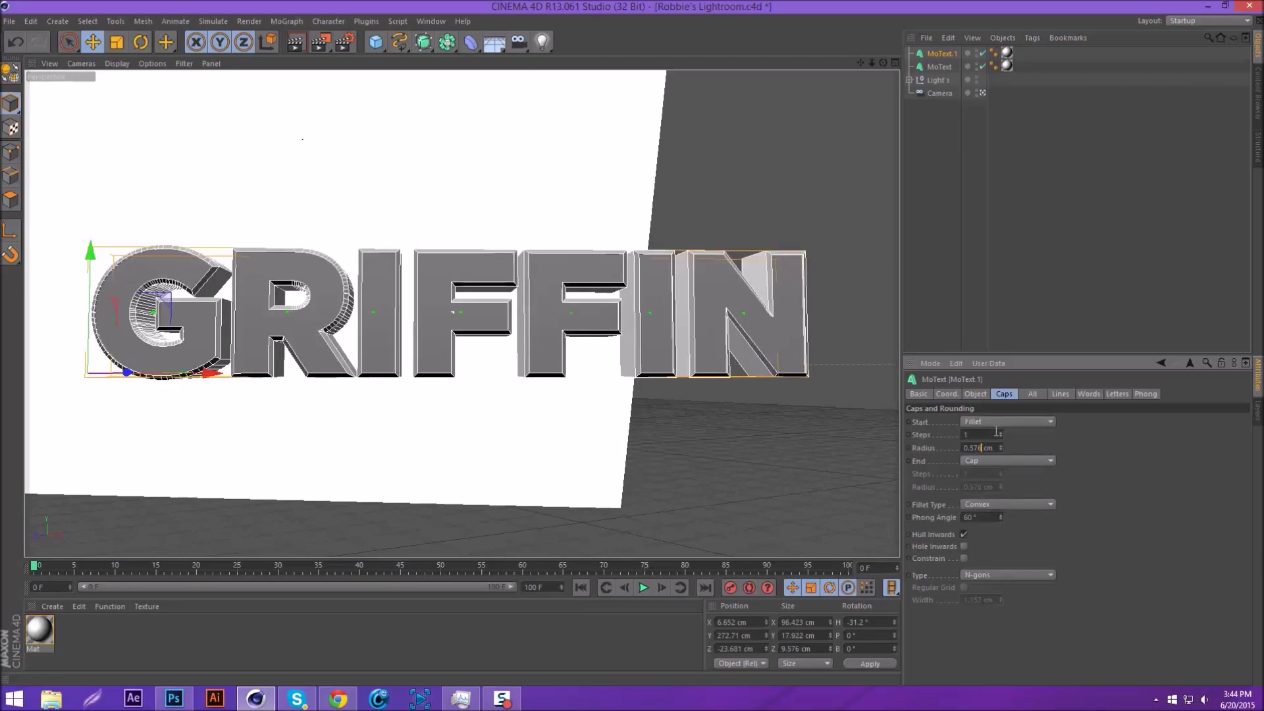
type(".1")
key("Return")
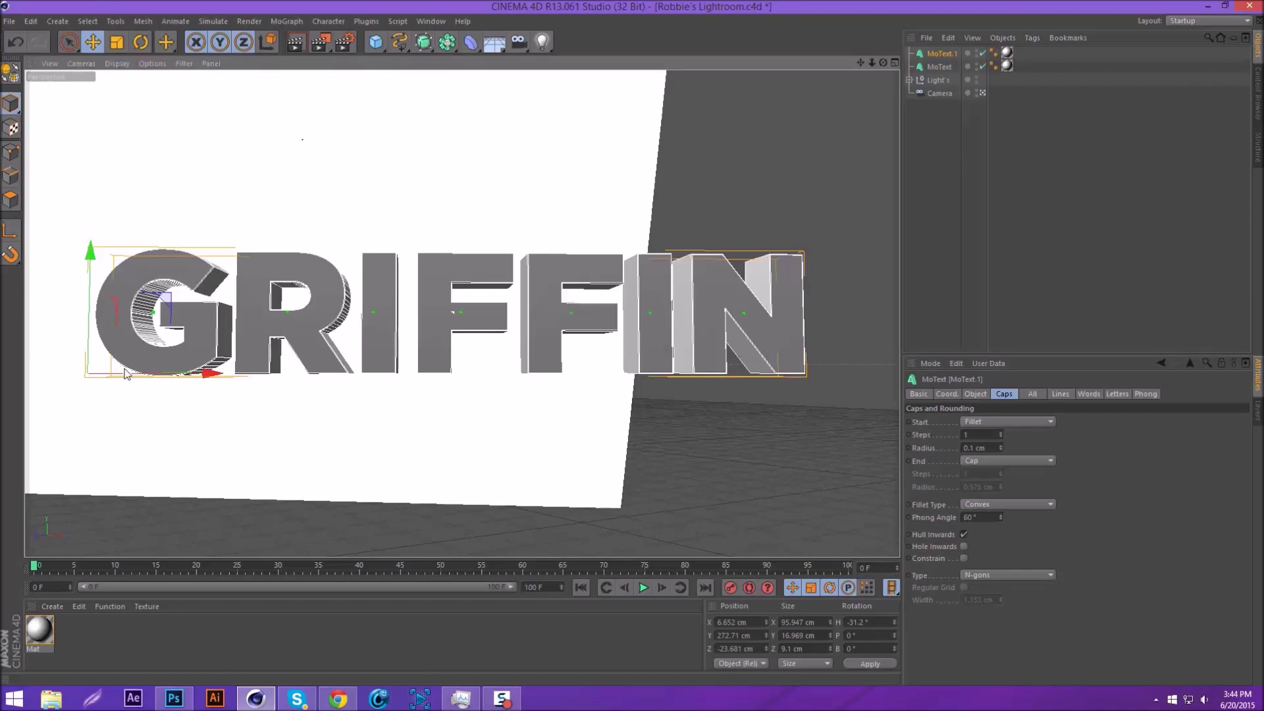
Step: Move the filleted copy about 0.26 cm forward along its depth axis and render a preview of the view
left_click_drag(127, 373, 126, 373)
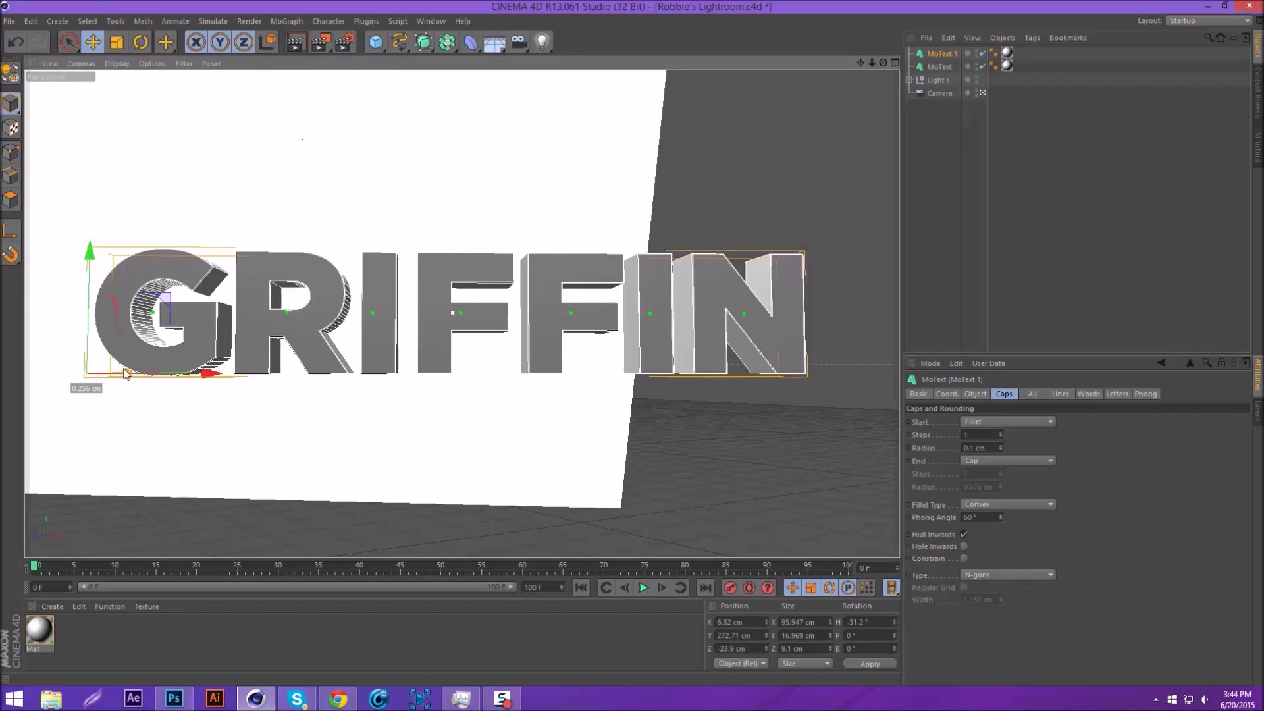
left_click(968, 265)
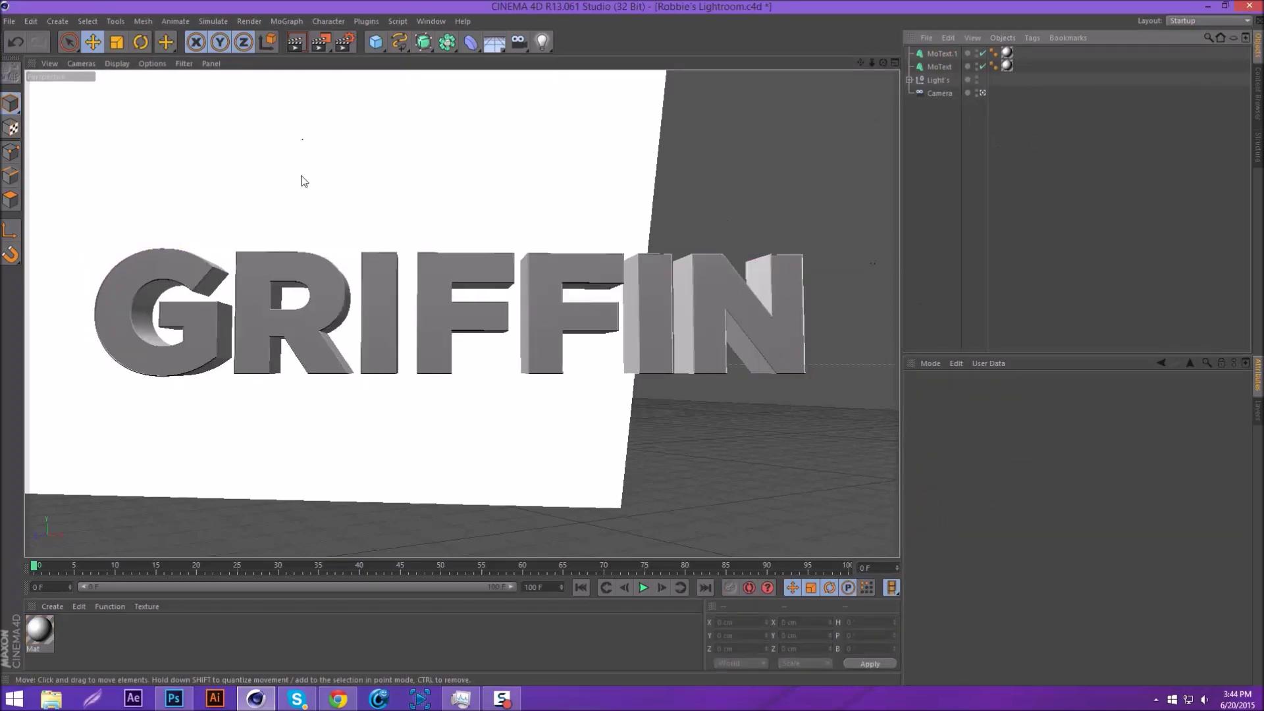
left_click(295, 43)
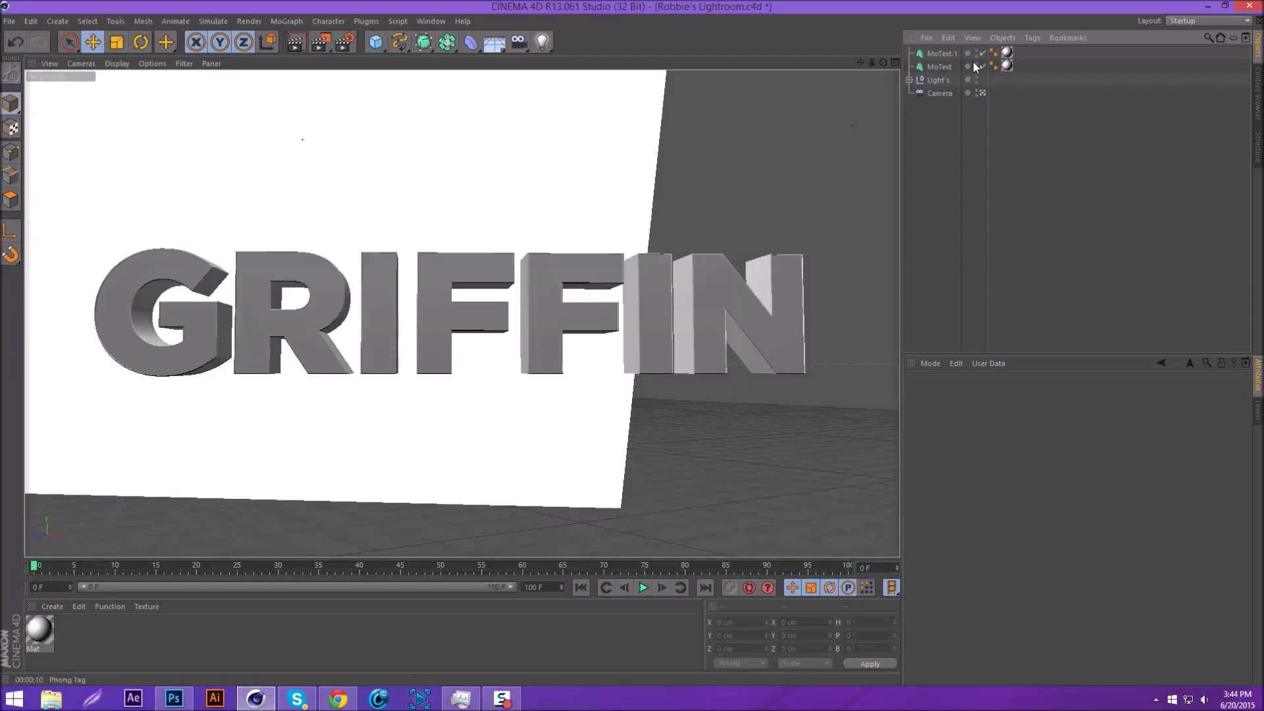
Step: Convert both MoText objects to editable objects
left_click(935, 56)
left_click(937, 66, "ctrl")
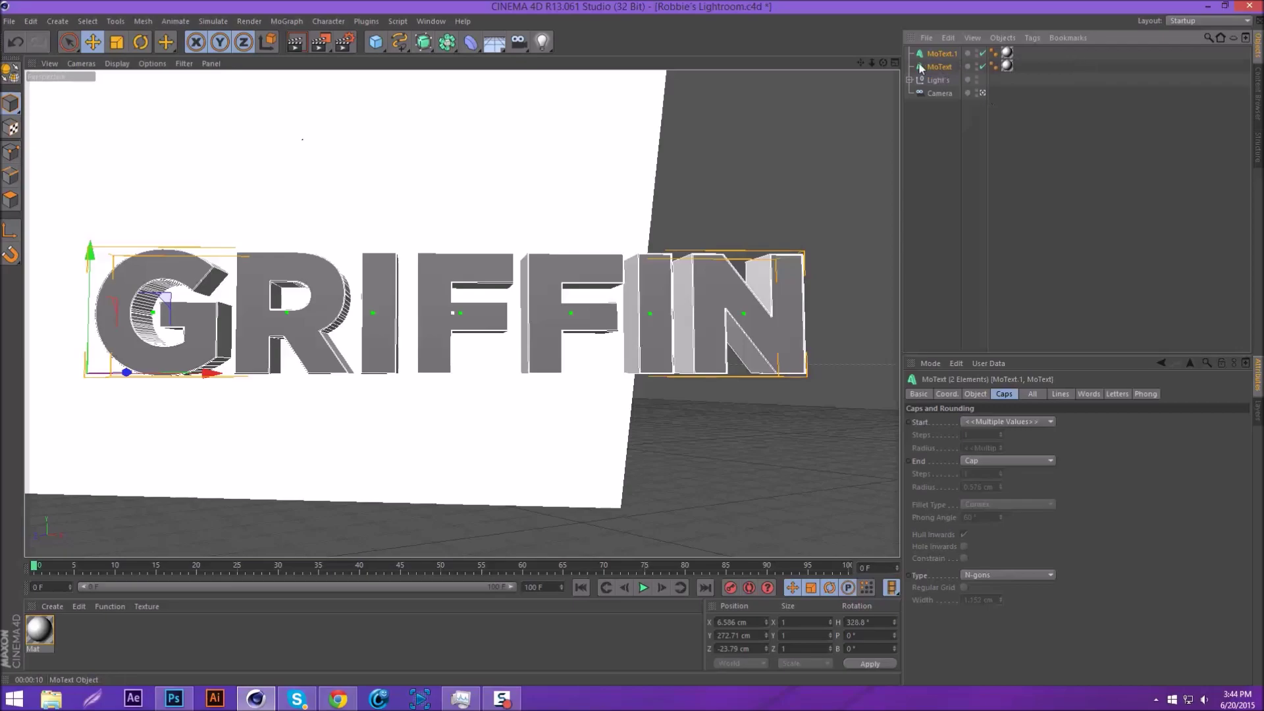
key("c")
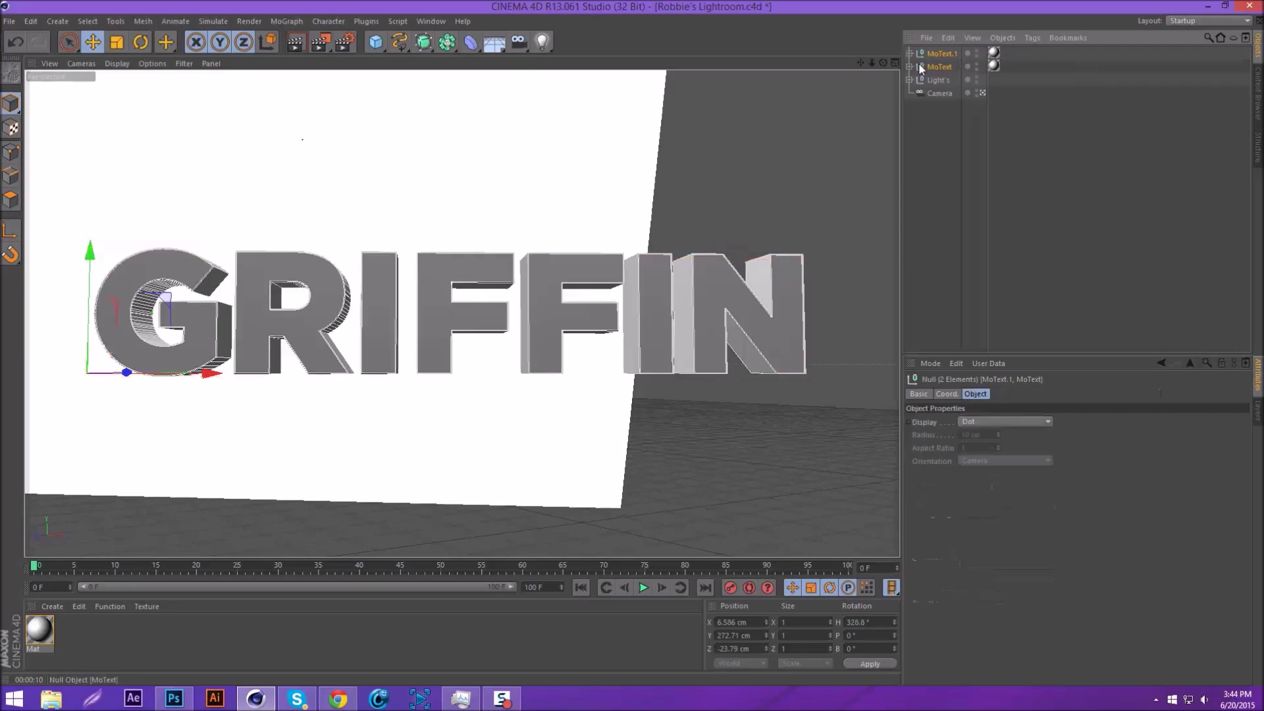
Step: Expand both MoText hierarchies down to their individual letter objects
left_click(924, 80)
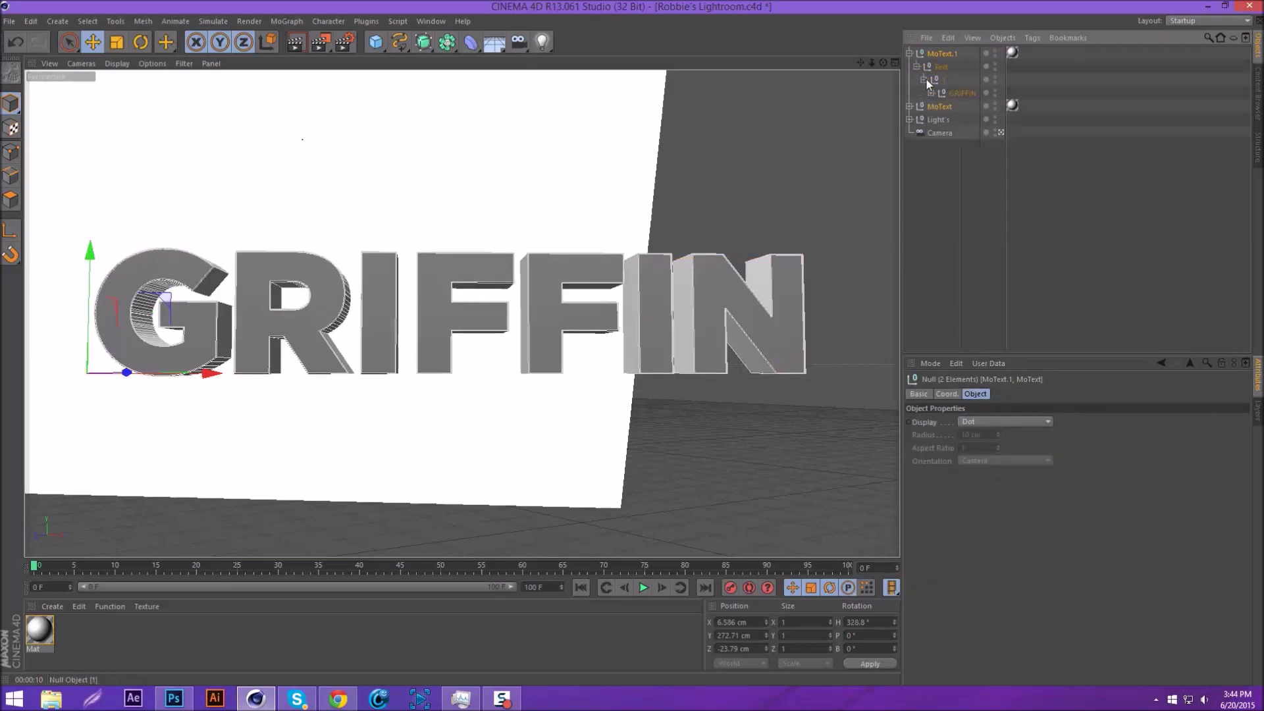
left_click(931, 92)
left_click(909, 198)
left_click(916, 212)
left_click(923, 224)
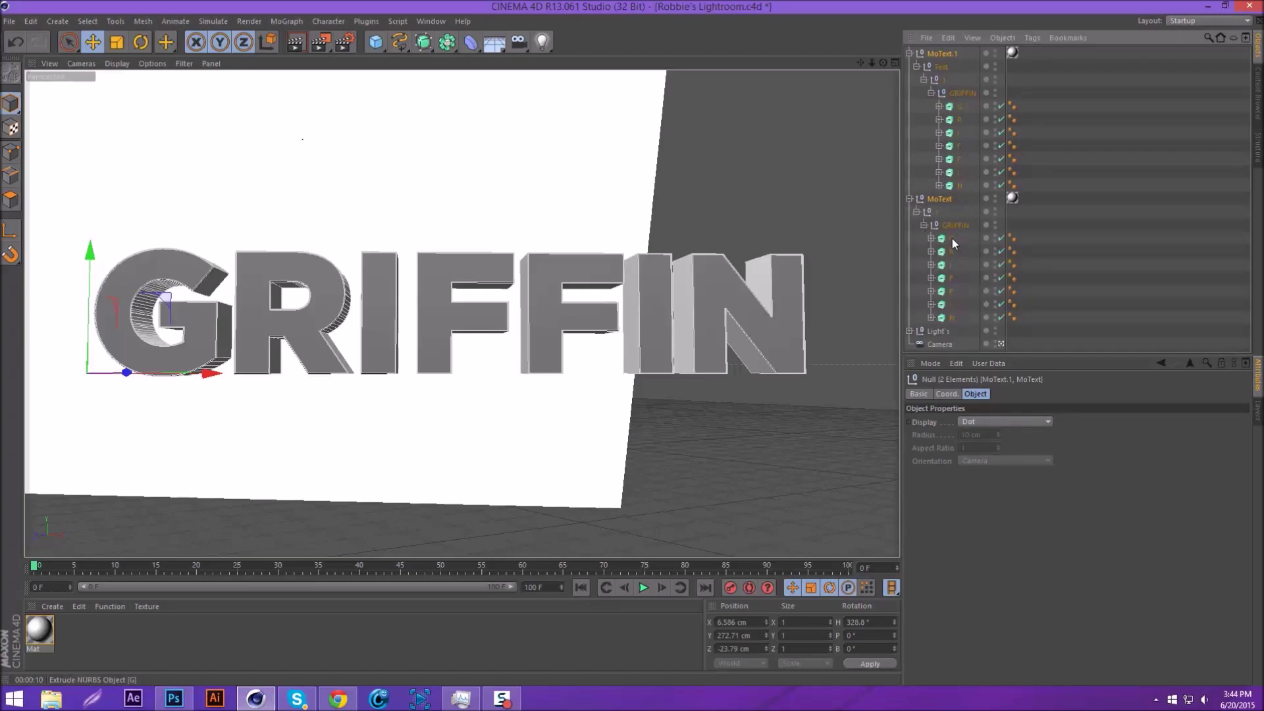
Step: Rotate the G letters of both text copies together to a pitch of about -3.1°
left_click(960, 108)
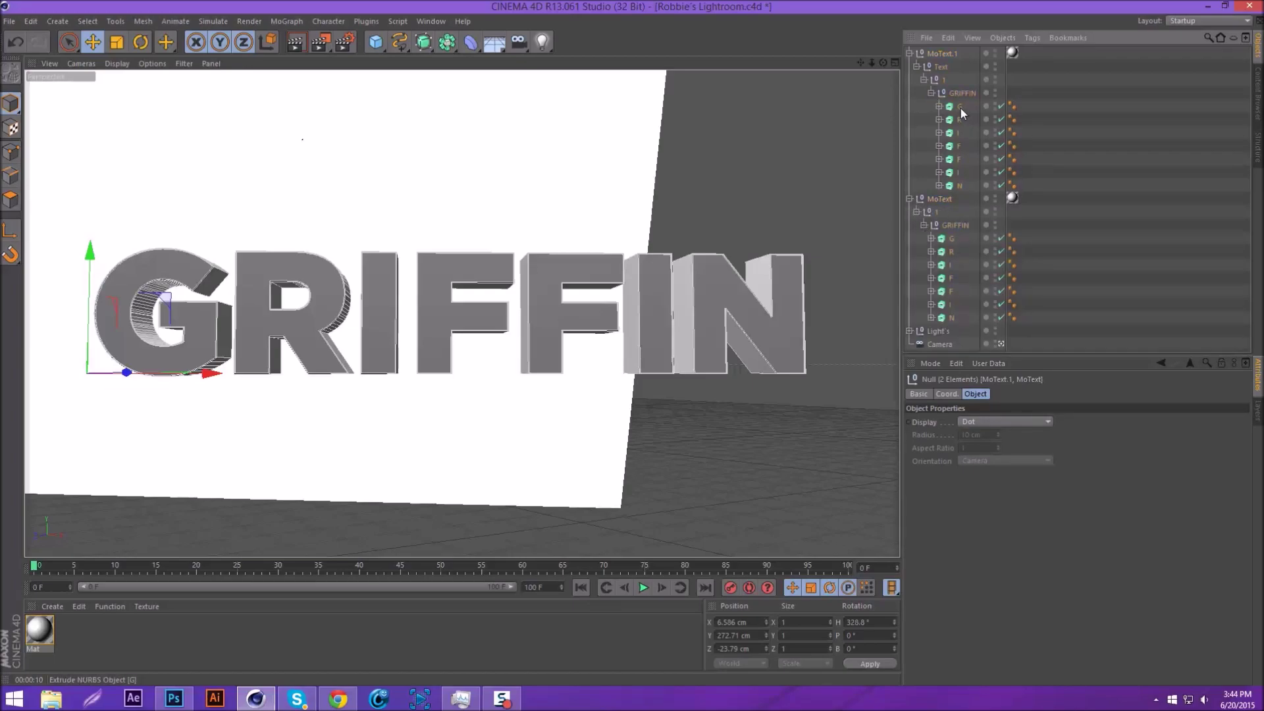
left_click(952, 239, "ctrl")
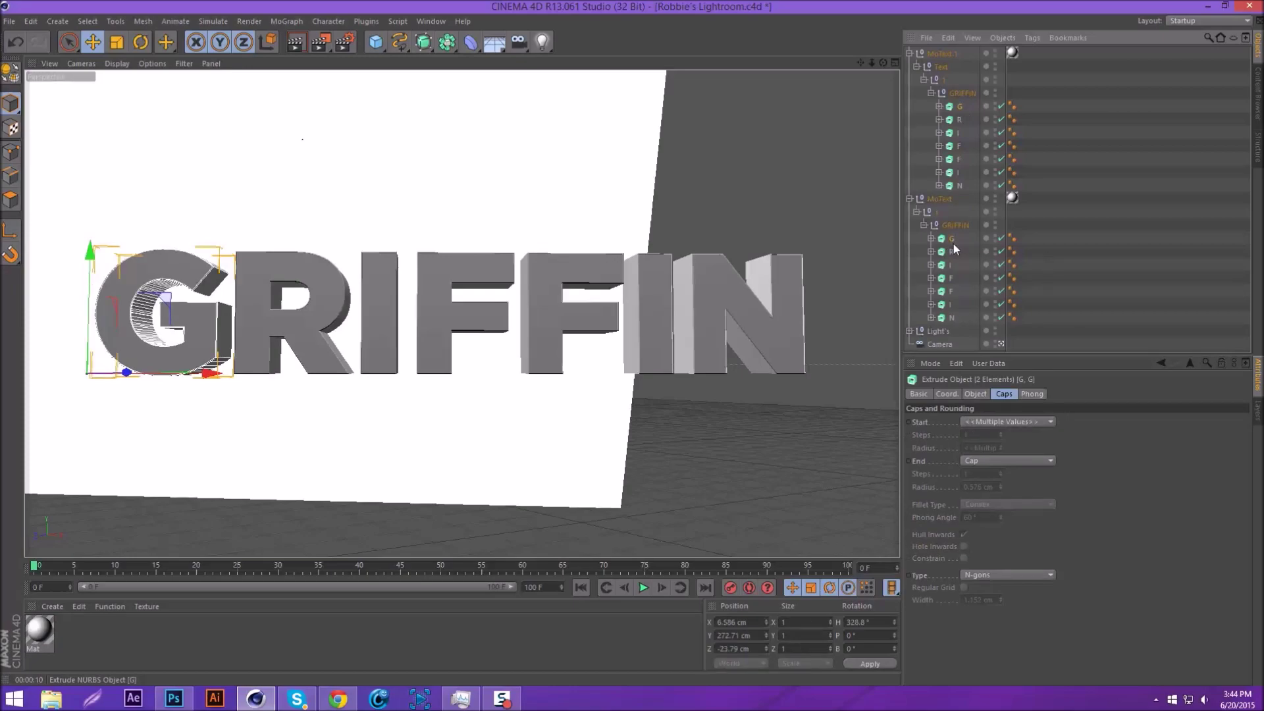
left_click(141, 43)
left_click_drag(148, 337, 146, 328)
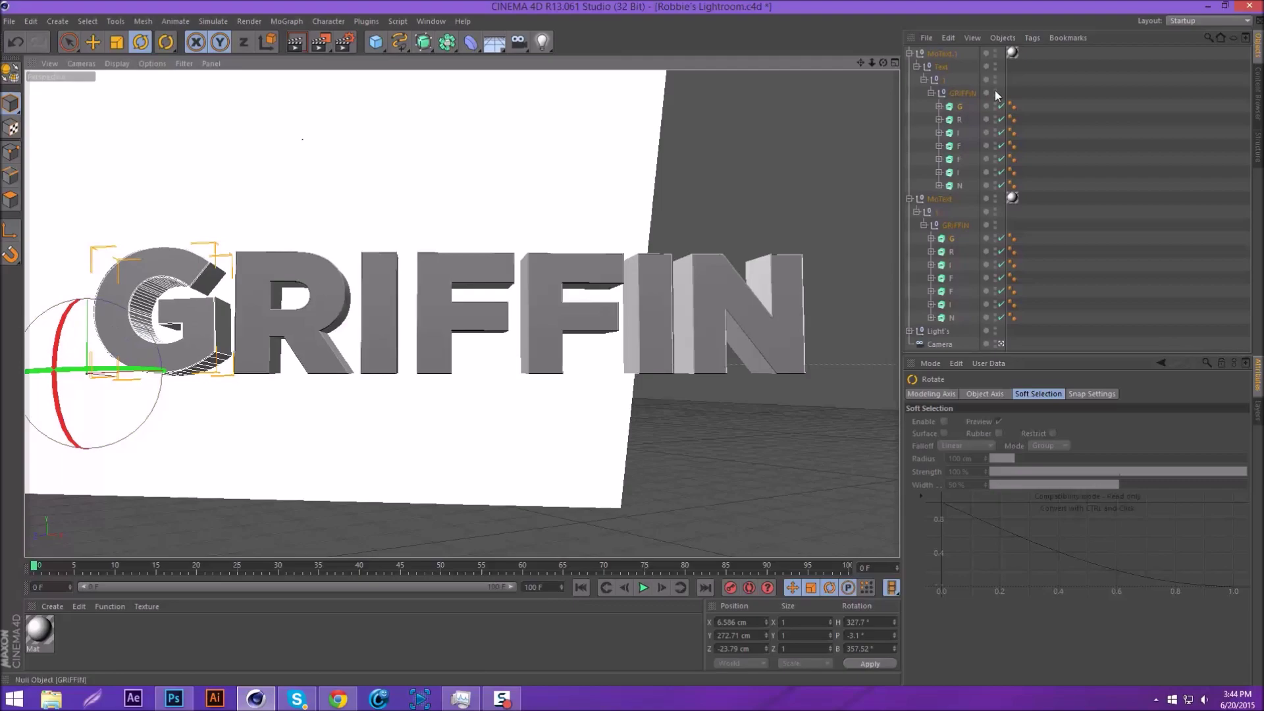
Step: Rotate the R letters of both text copies to a pitch of about -11.8° and tilt the first I letters slightly
left_click(958, 120)
left_click(951, 253, "ctrl")
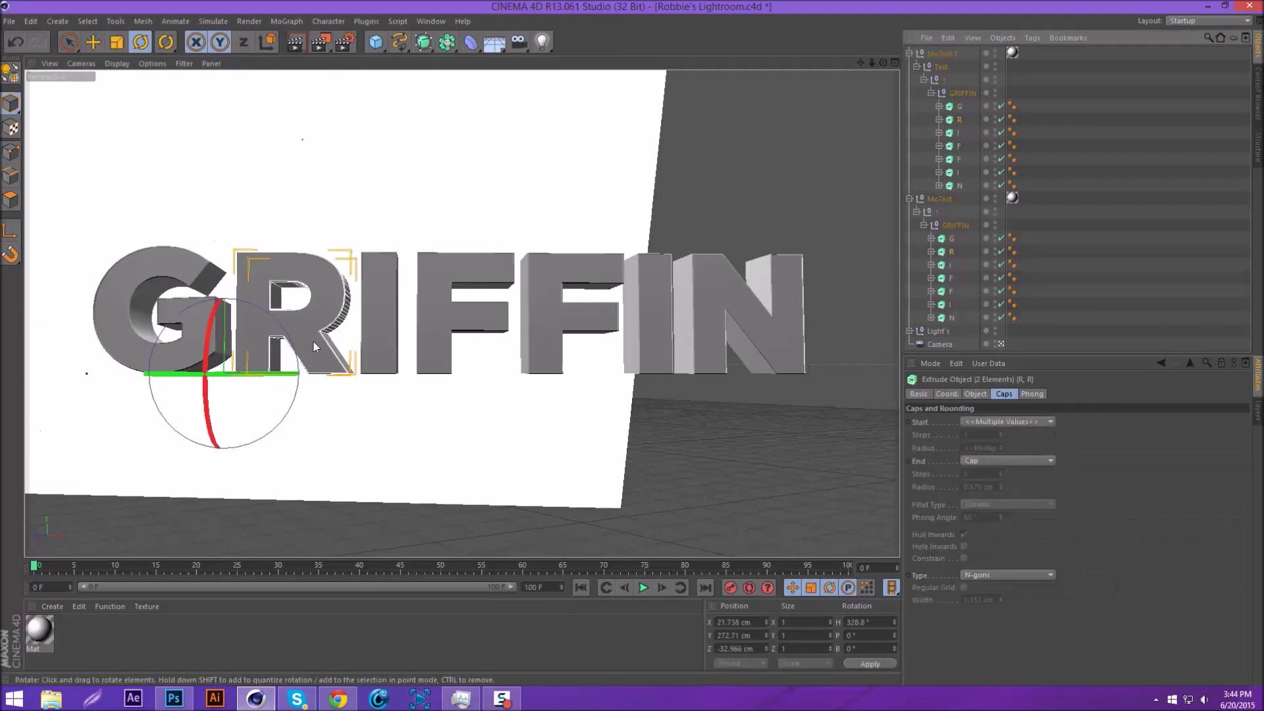
mouse_move(269, 313)
left_mouse_down()
mouse_move(219, 319)
mouse_move(274, 329)
mouse_move(272, 313)
mouse_move(211, 317)
mouse_move(282, 324)
left_mouse_up()
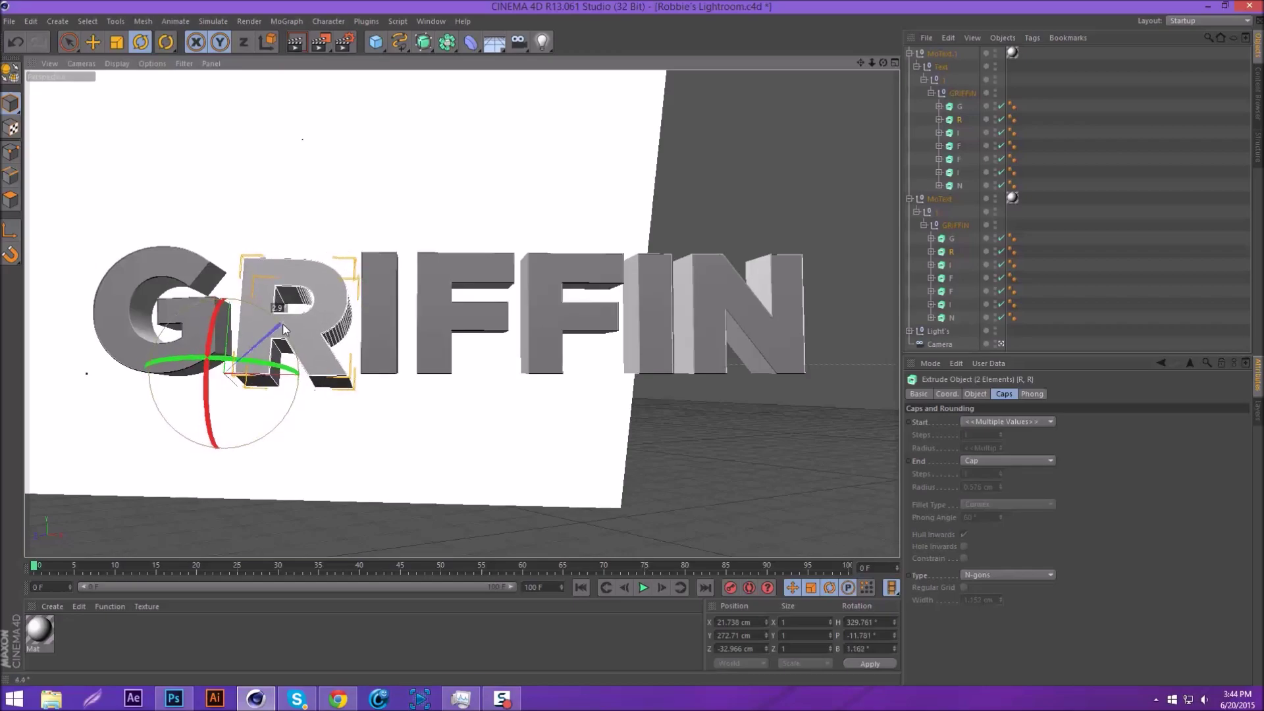
left_click(953, 262)
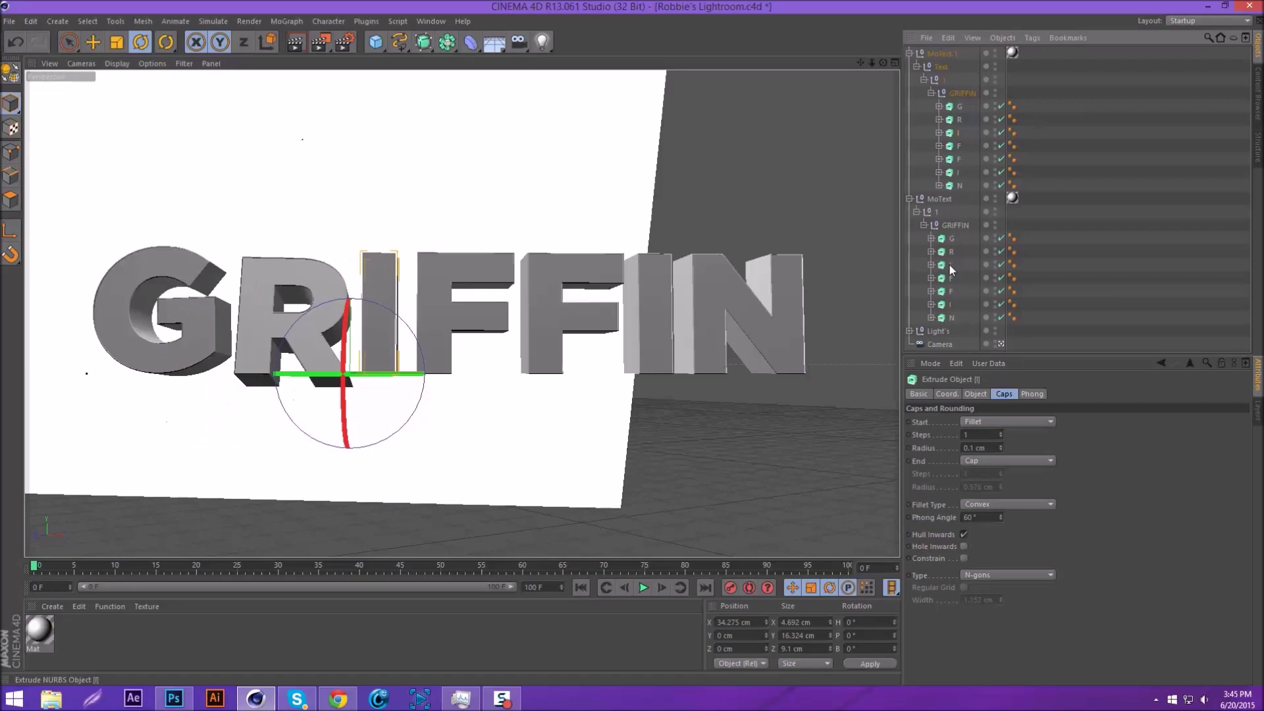
left_click_drag(362, 337, 354, 310)
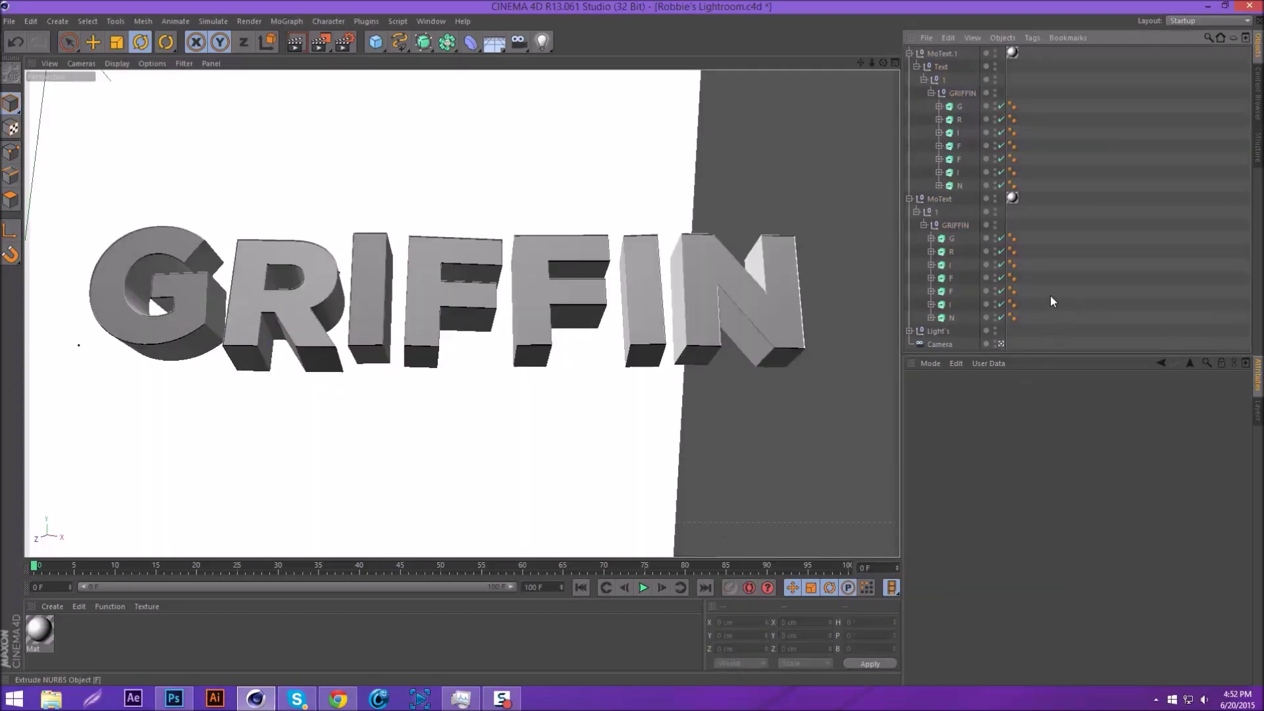
Step: Render a preview of the tilted letters in the view and collapse both MoText hierarchies
left_click(295, 46)
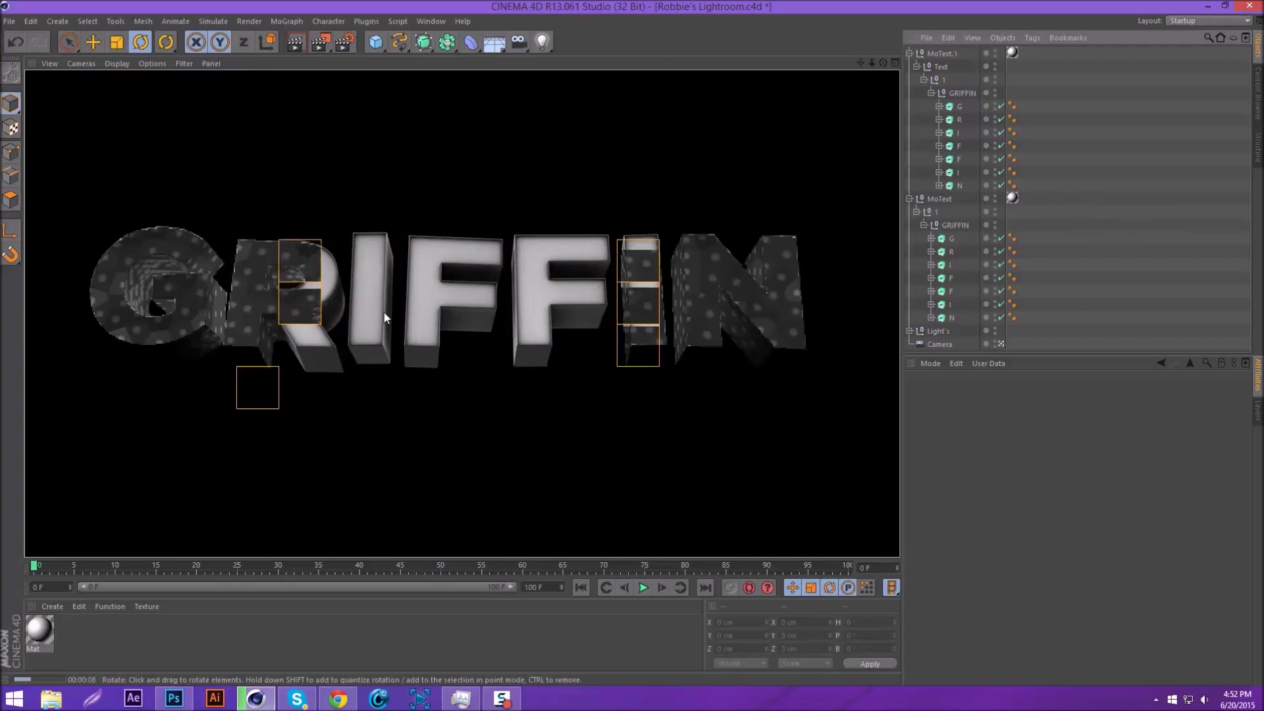
left_click(1127, 180)
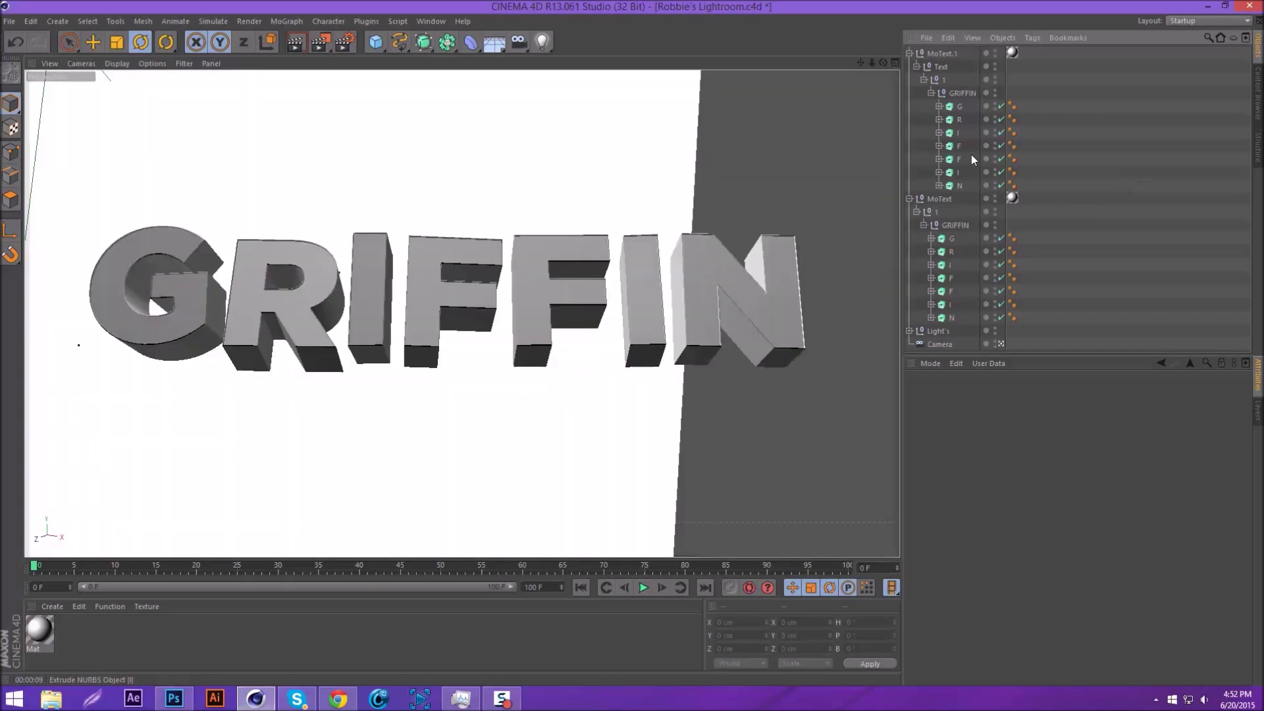
left_click(909, 53)
left_click(909, 67)
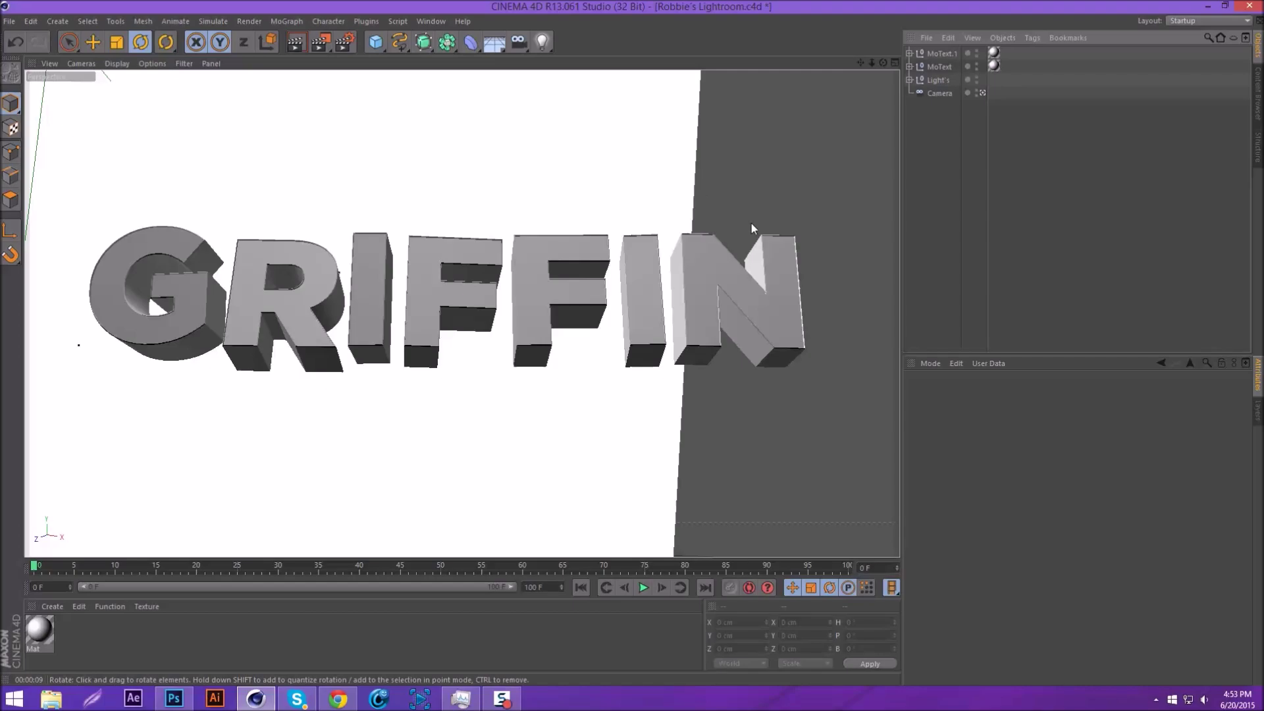
Step: Rotate both MoText objects and the Camera together around the pitch axis relative to the lights, then clear the selection
left_click(943, 53)
left_click(939, 66, "ctrl")
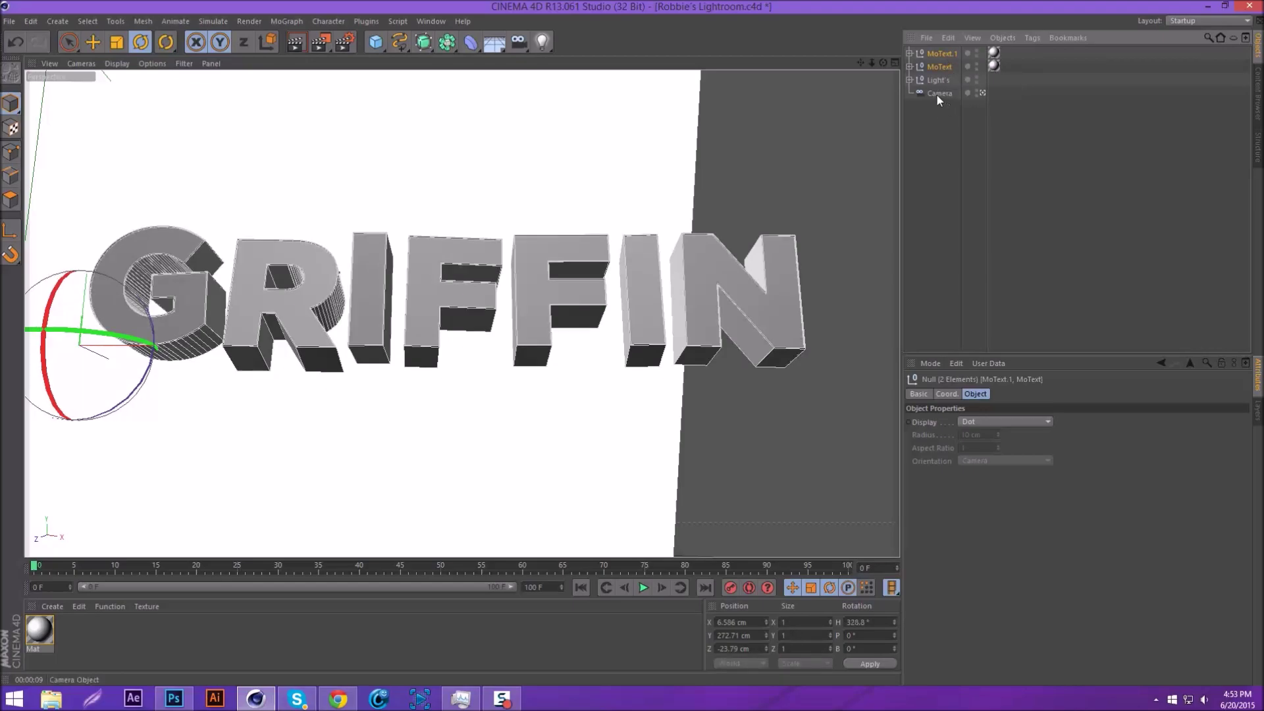
left_click(937, 94, "ctrl")
left_click_drag(98, 372, 93, 283)
left_click(1118, 186)
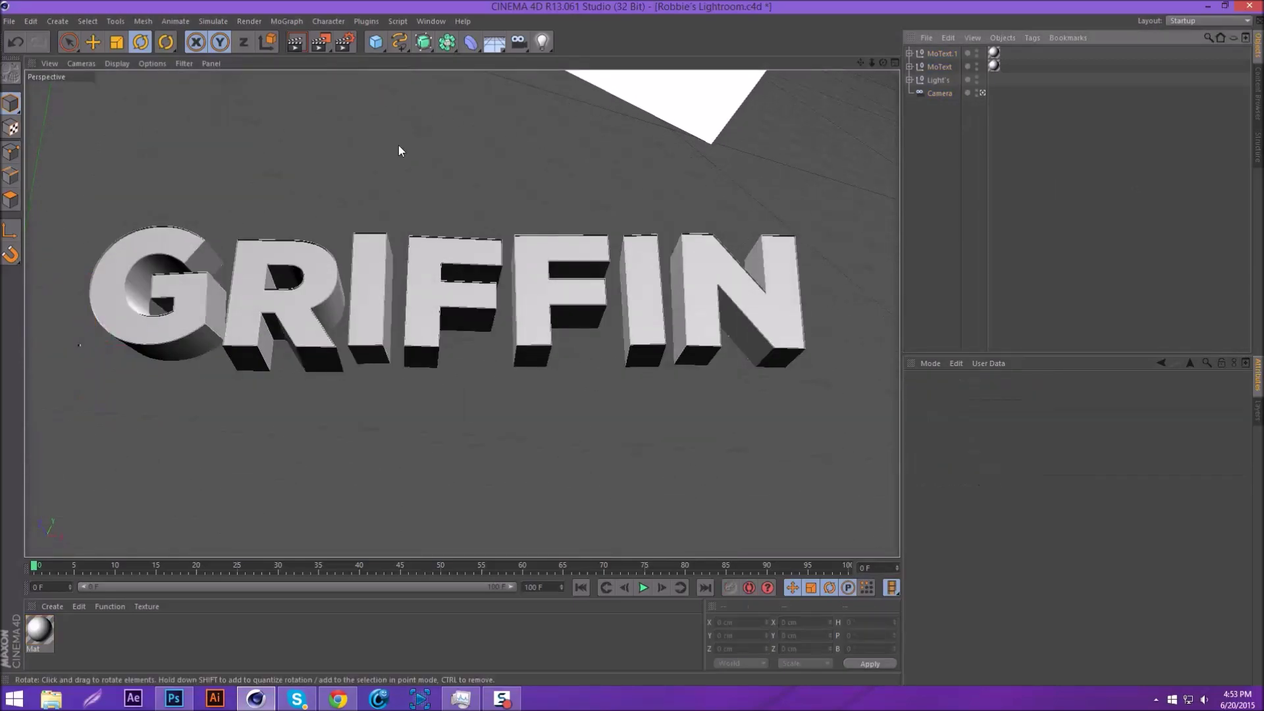
Step: Set the render's save file to "griffin render" in the GFX folder and render the image to the Picture Viewer
left_click(344, 42)
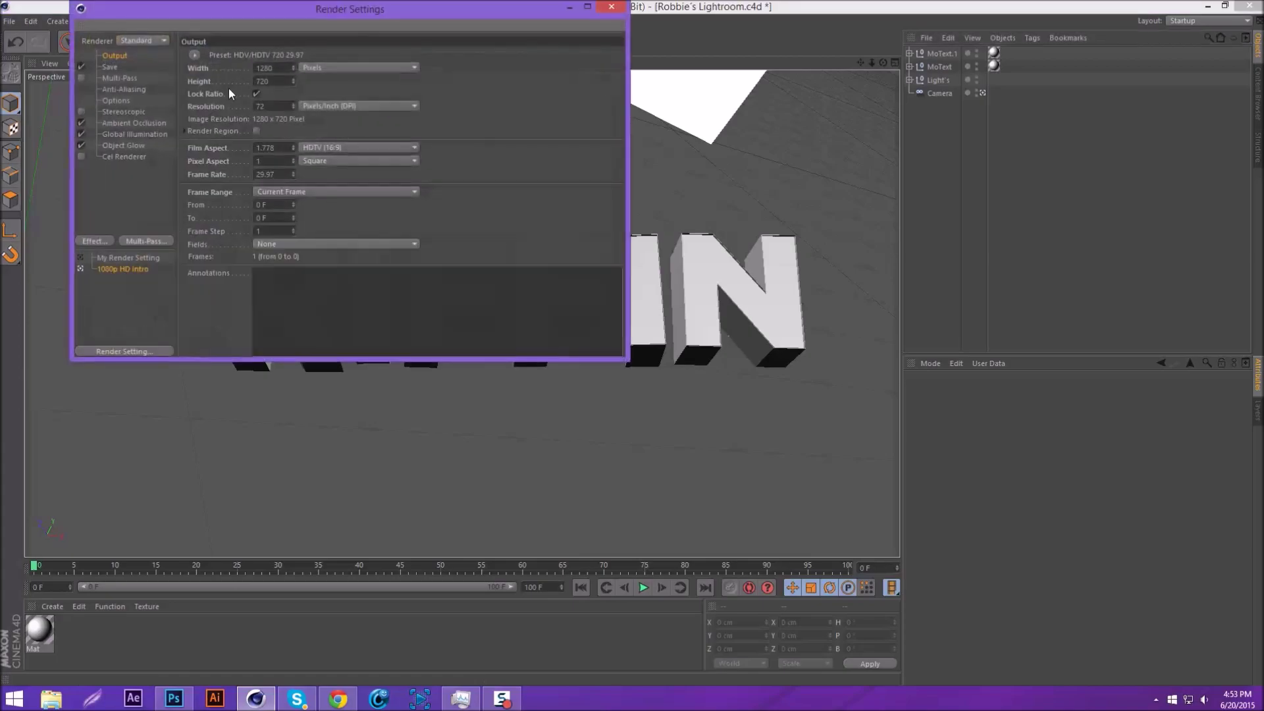
left_click(110, 68)
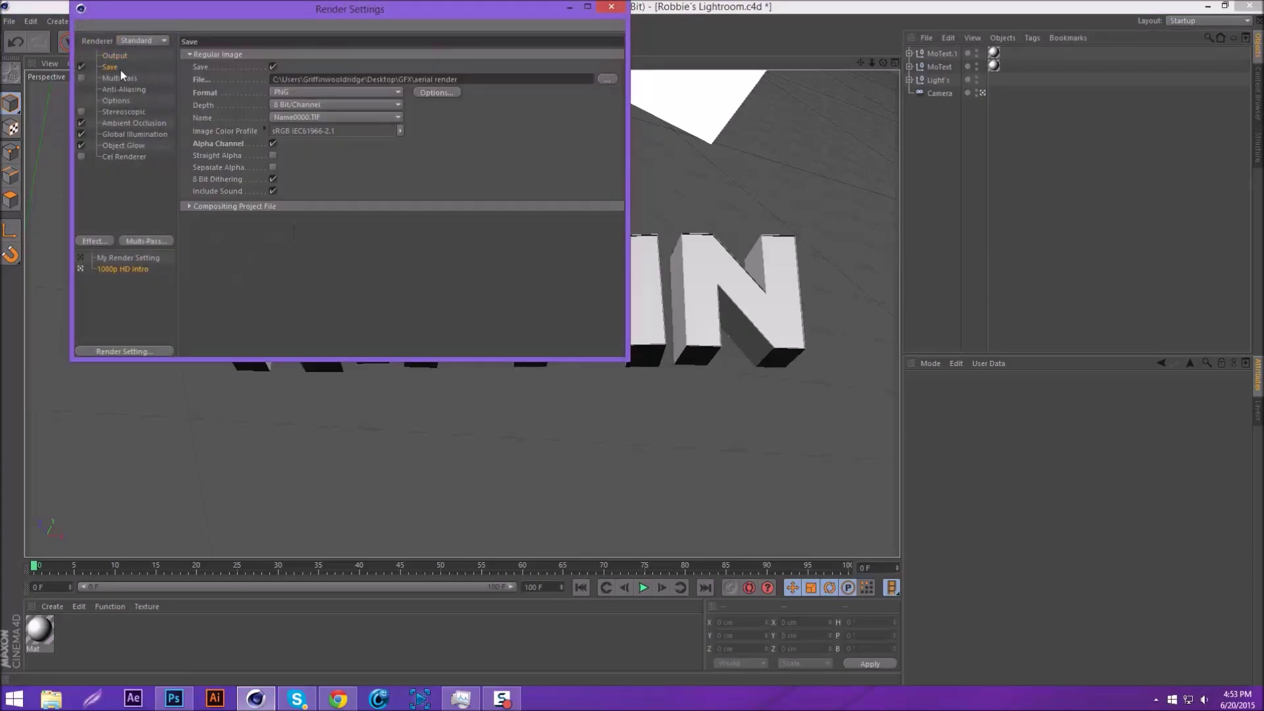
left_click(607, 83)
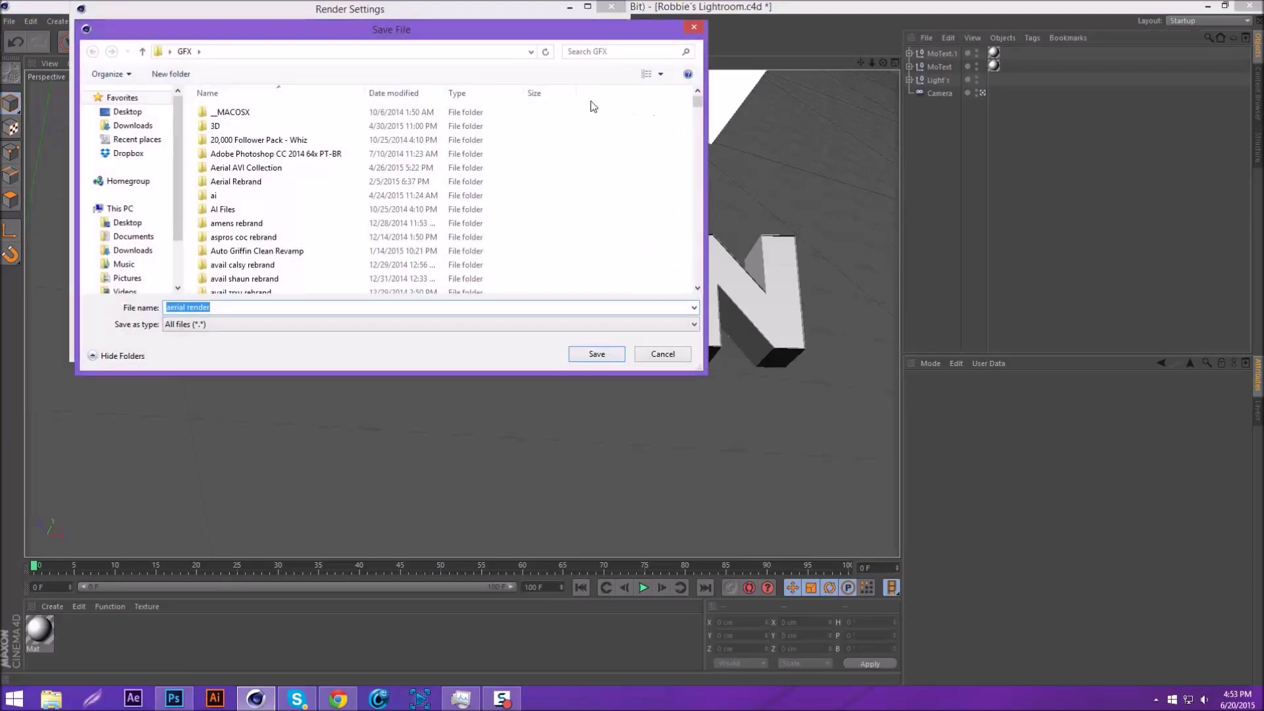
type("griffin render")
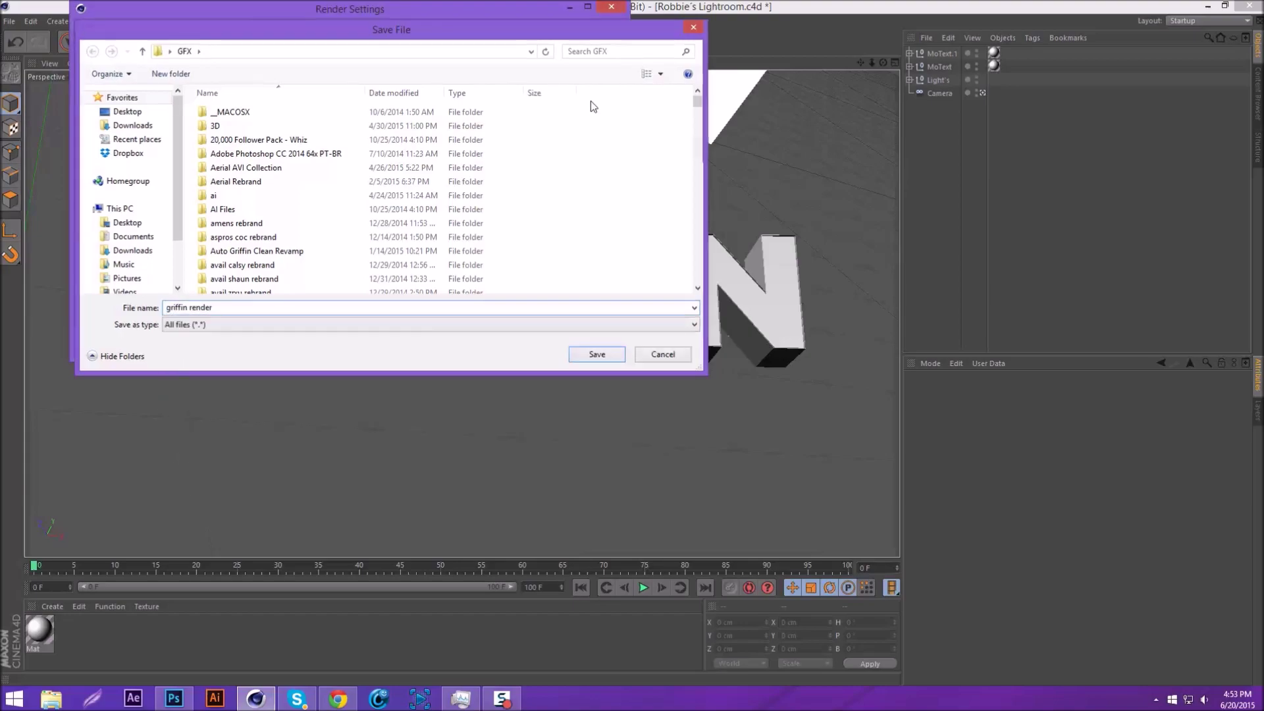
key("Return")
left_click(611, 8)
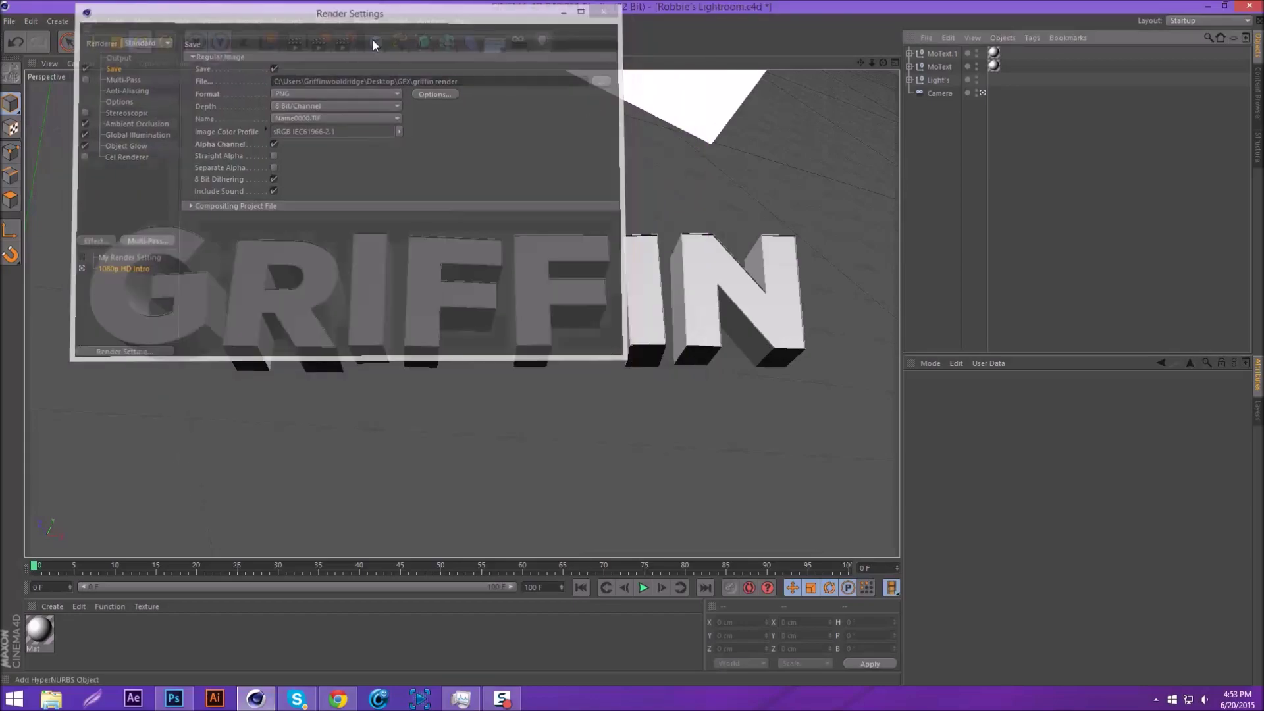
key("shift+r")
scroll(386, 344, "down", 2)
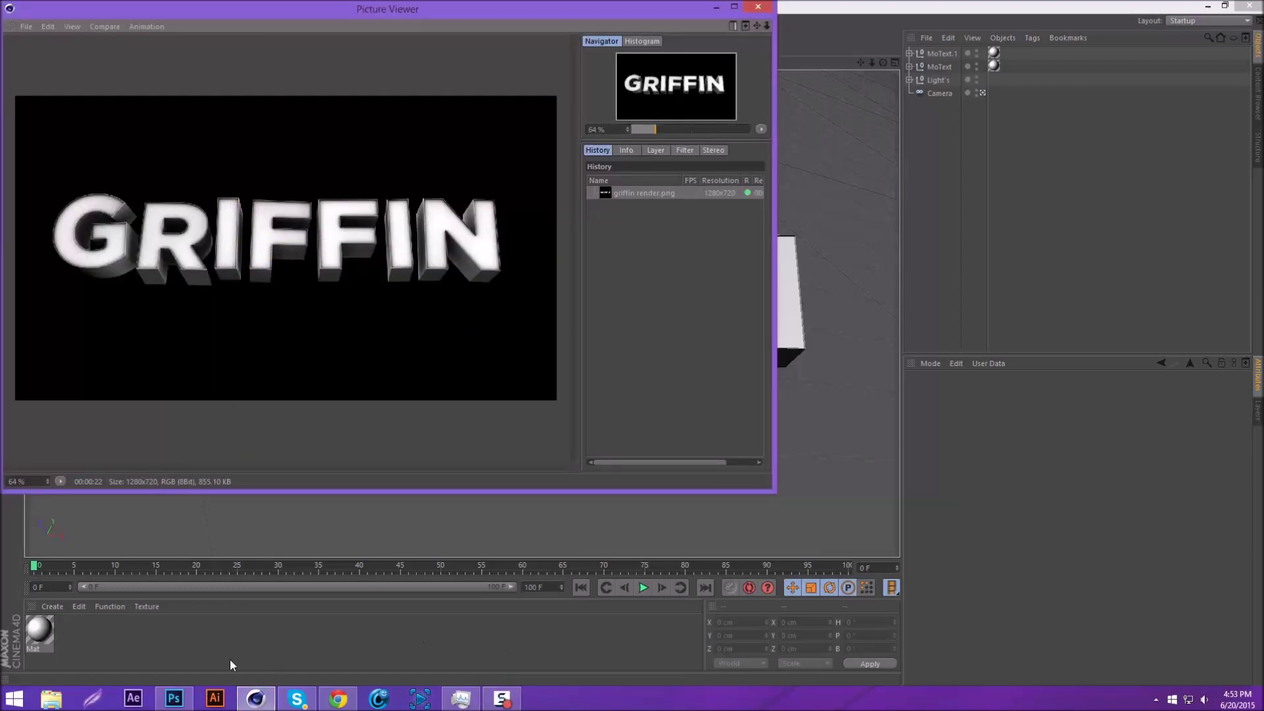
Step: Switch to Photoshop and open griffin render.png from the GFX folder
left_click(174, 698)
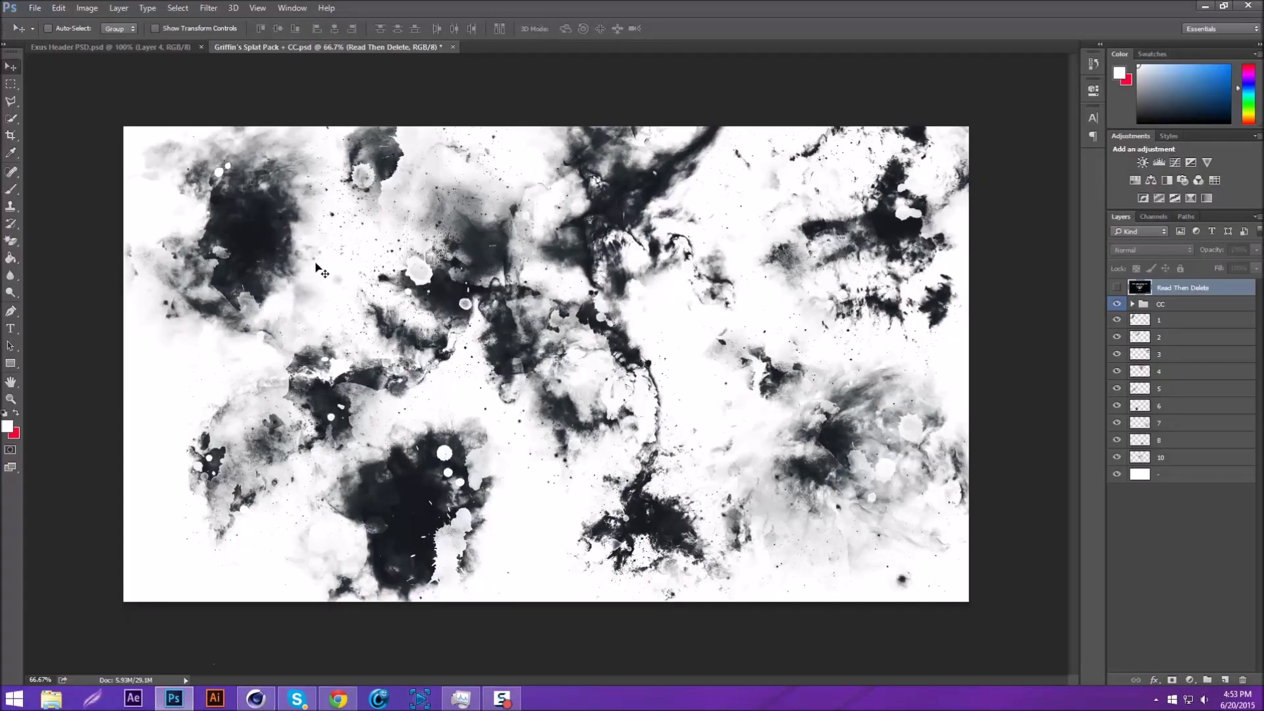
key("ctrl+o")
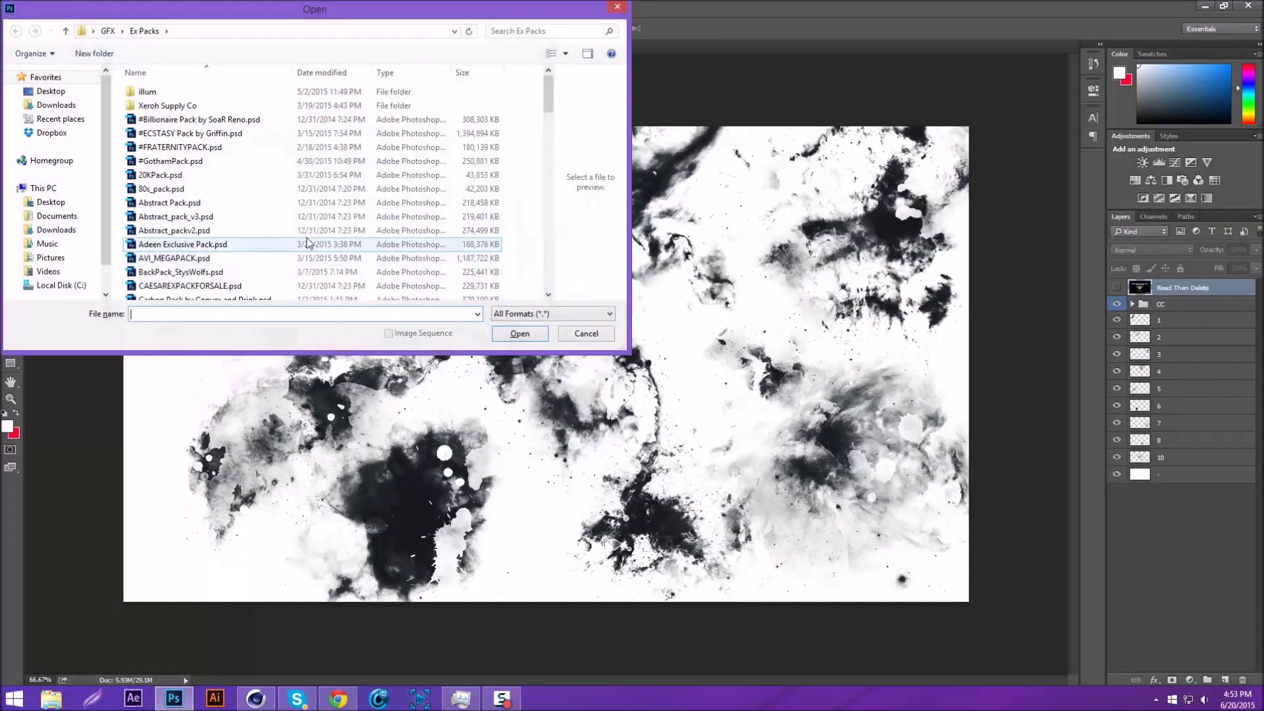
left_click(112, 31)
type("griffin ren")
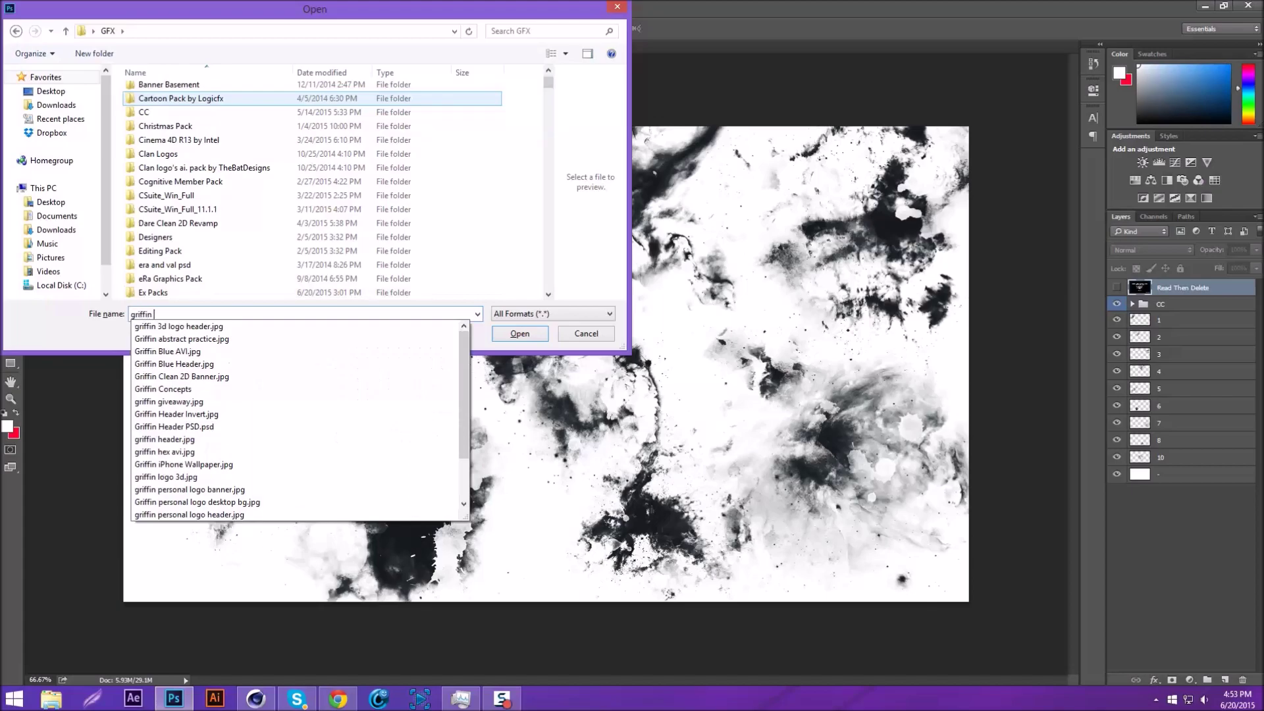
key("Down")
key("Down")
key("Return")
key("Return")
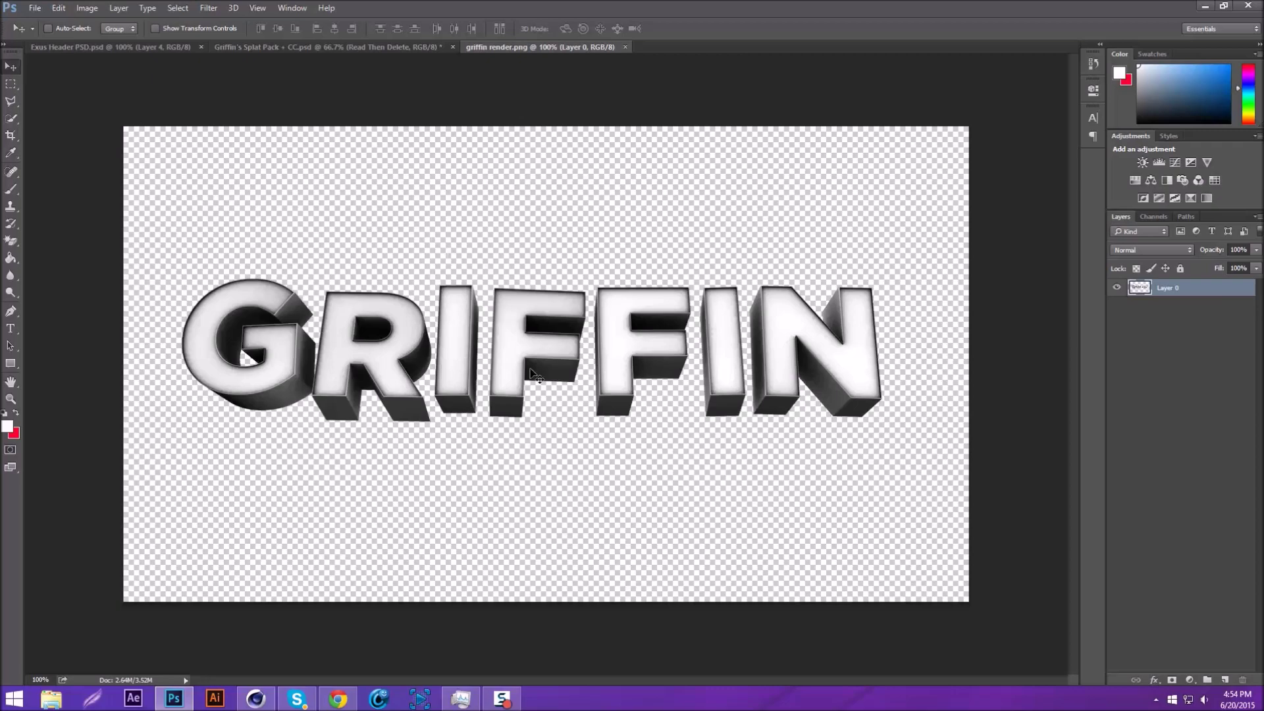
Step: Switch to Cinema 4D, close the Picture Viewer and review the save options in the render settings
left_click(261, 698)
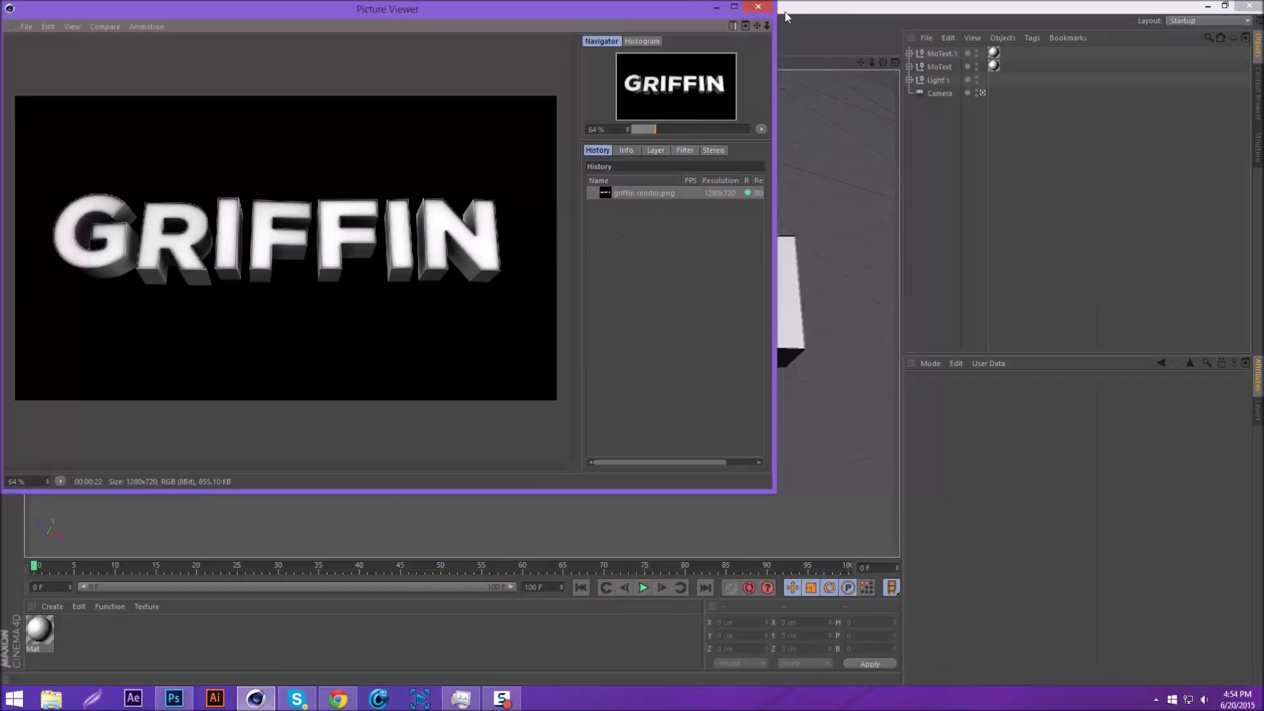
left_click(758, 8)
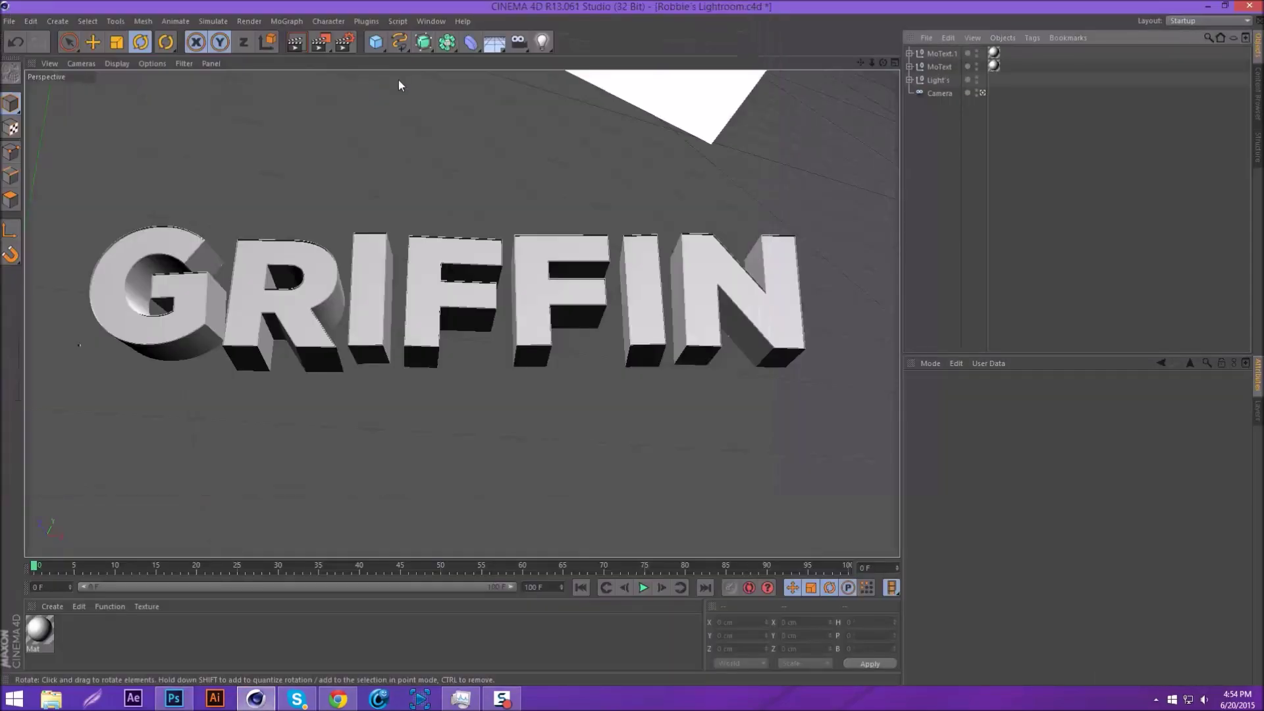
left_click(345, 42)
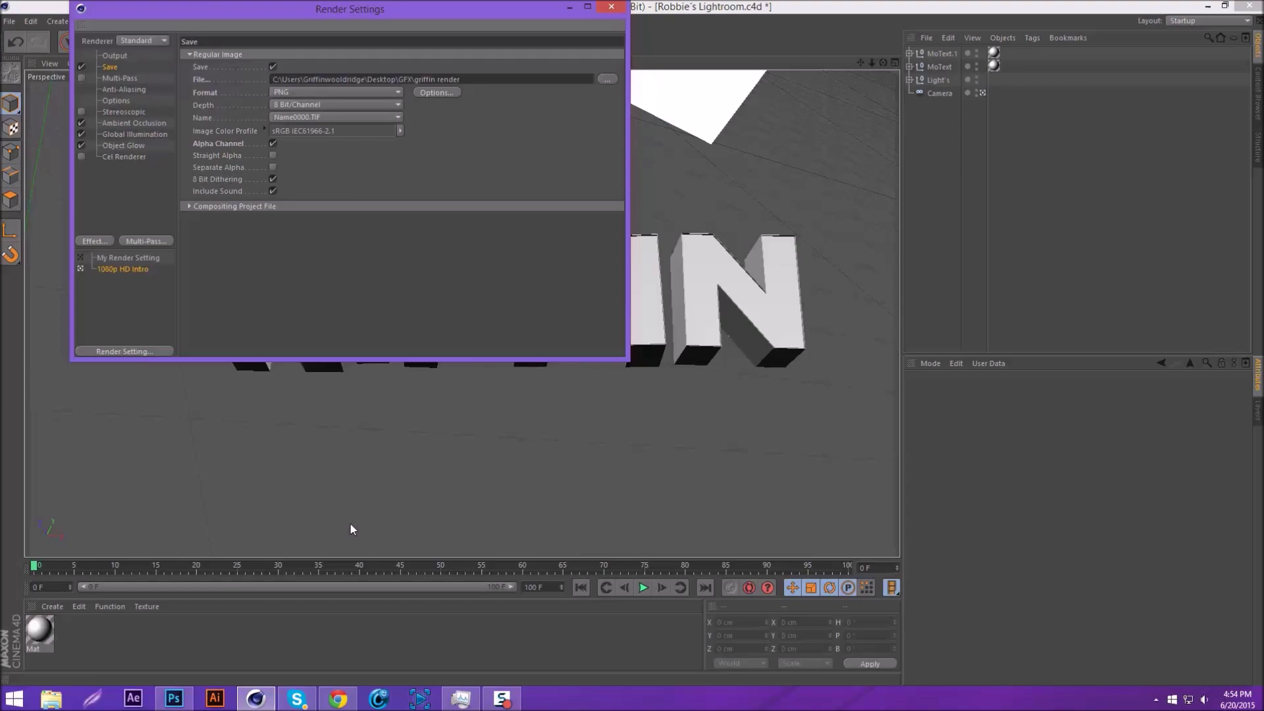
Step: Switch to Photoshop and open MY-BANNER-TEMPLATE.psd from the GFX folder
left_click(174, 698)
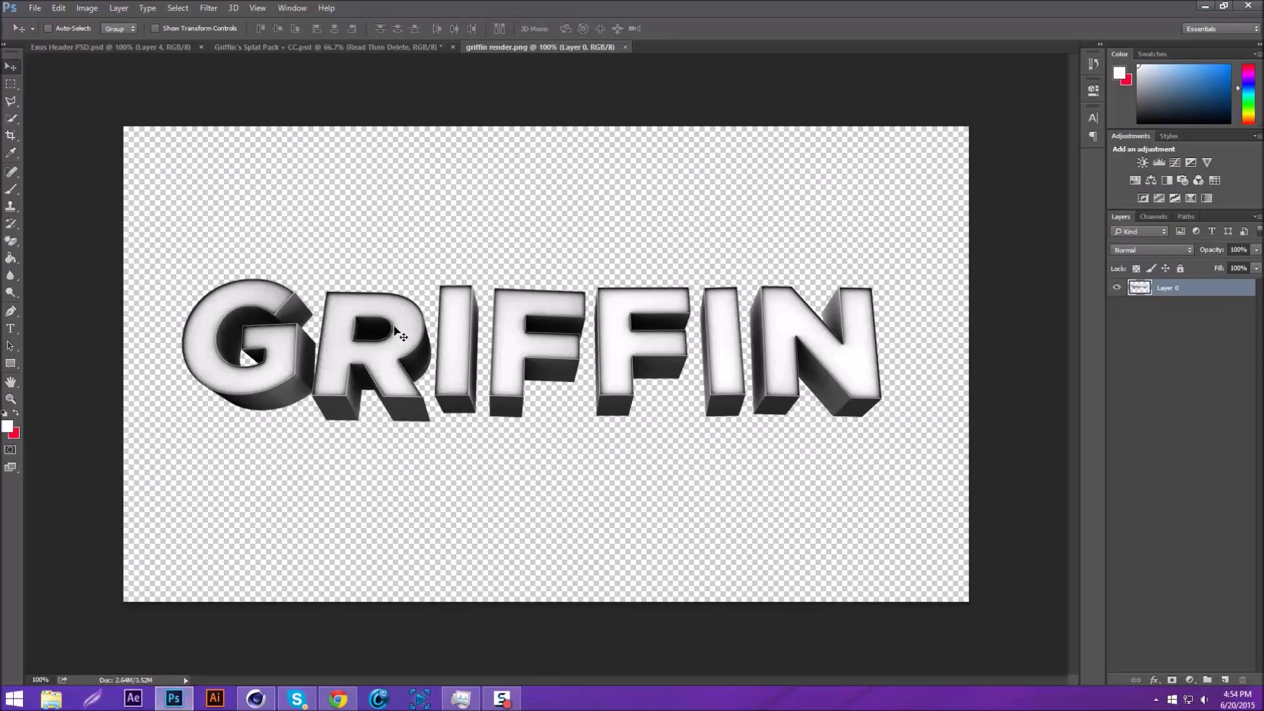
key("ctrl+o")
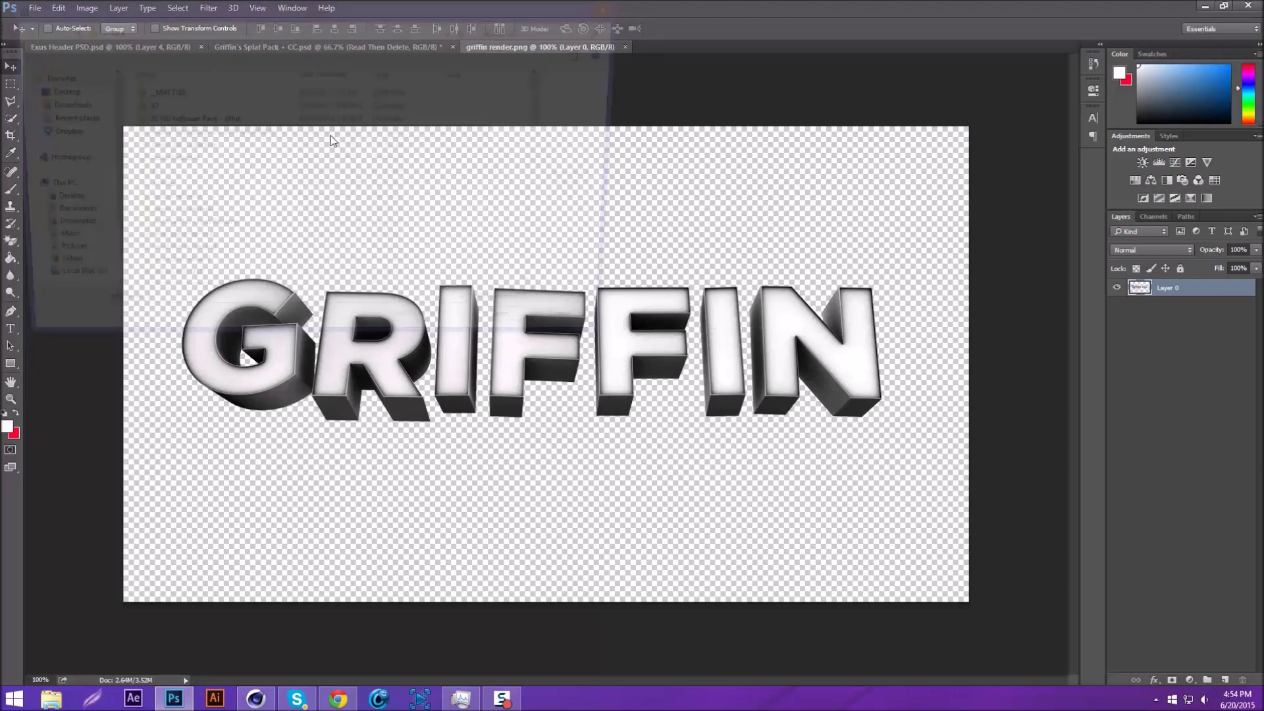
type("mm")
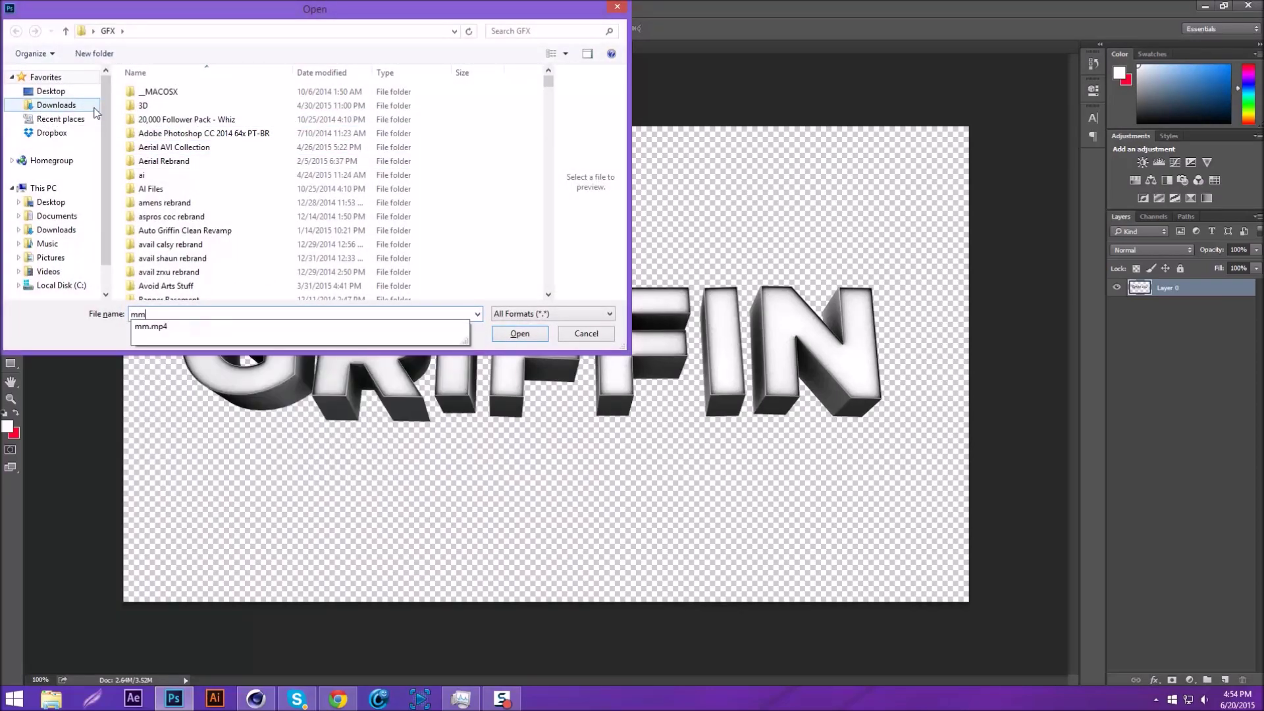
key("BackSpace")
type("y")
key("Down")
key("Return")
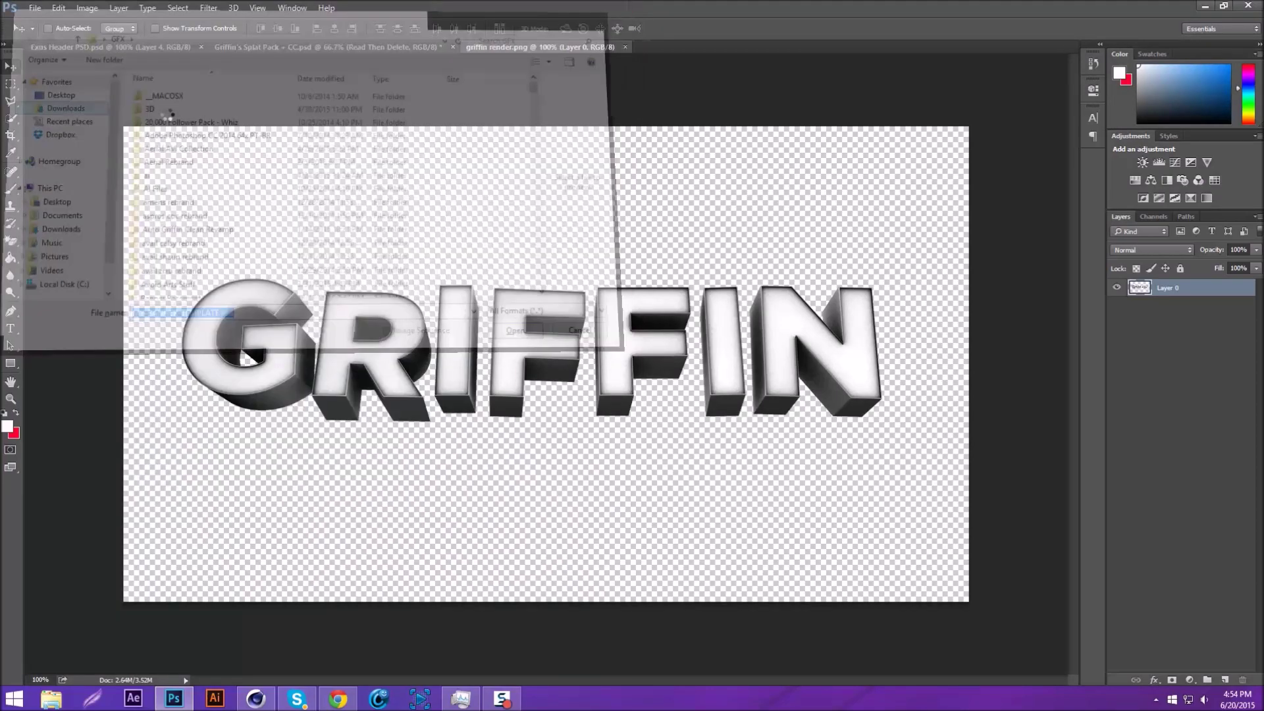
Step: Copy the GRIFFIN render layer into MY-BANNER-TEMPLATE.psd and align it to the center of the canvas
left_click(509, 47)
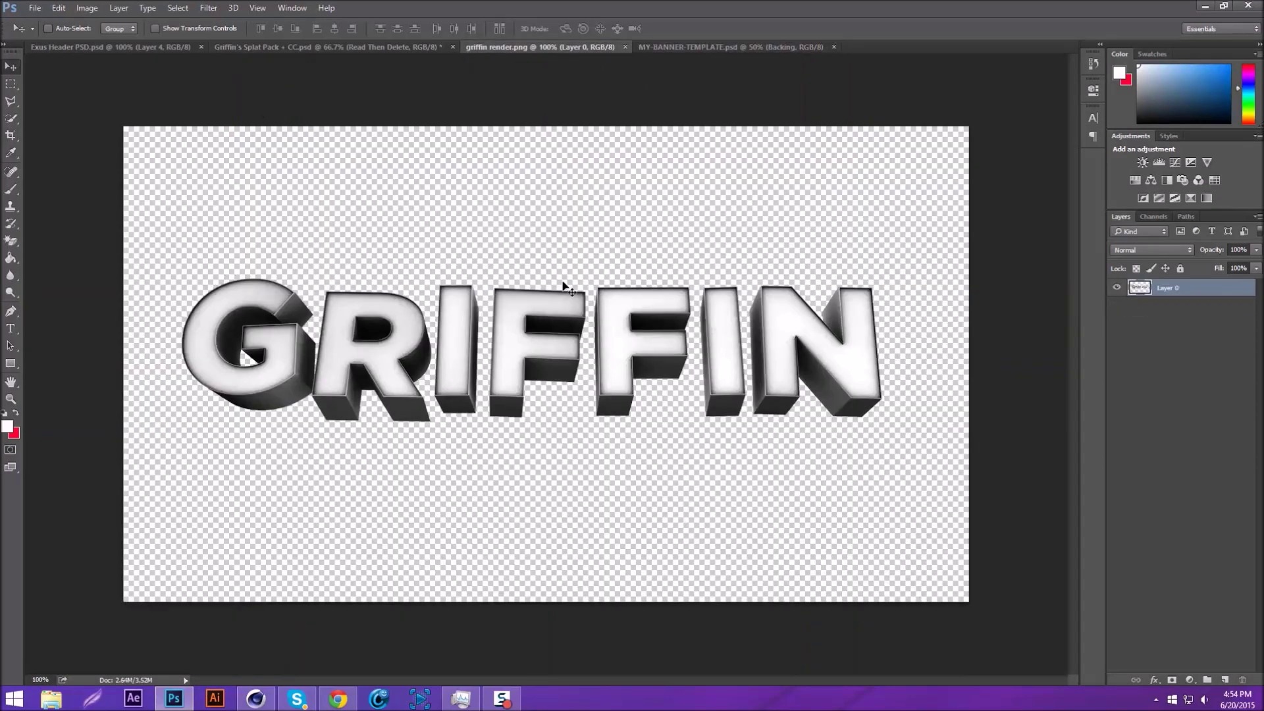
left_click_drag(618, 316, 710, 239)
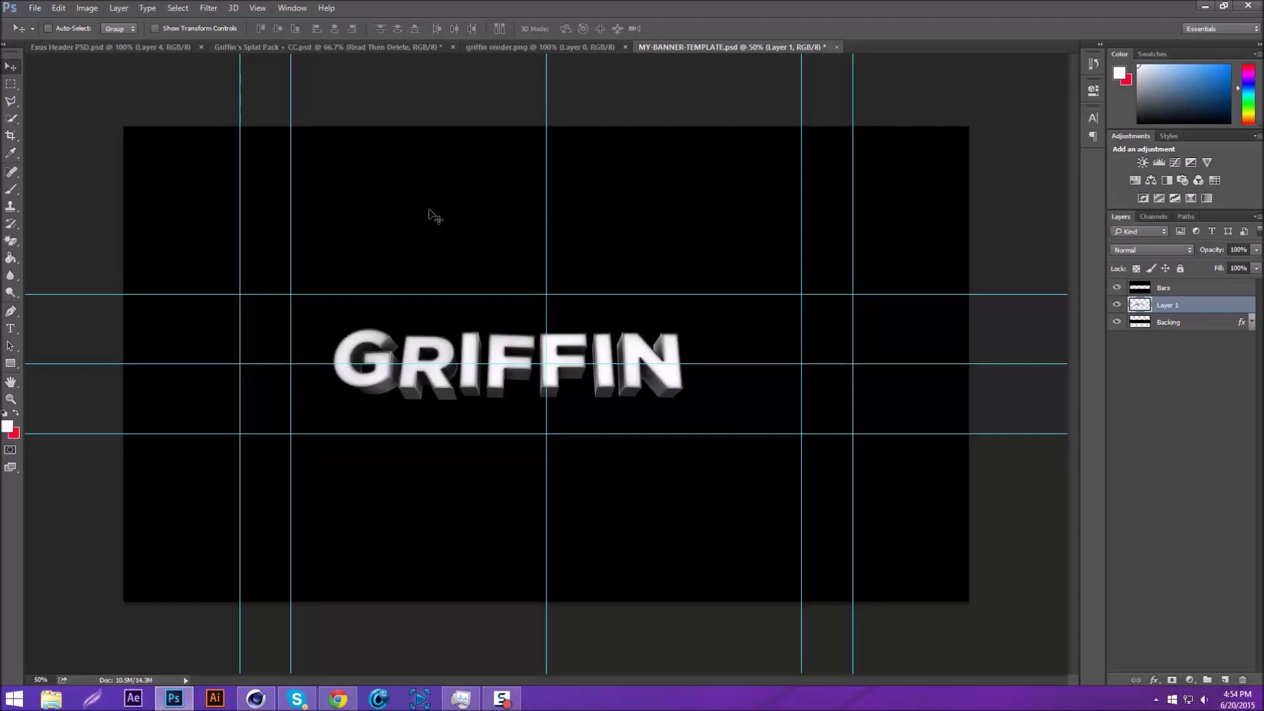
left_click(278, 29)
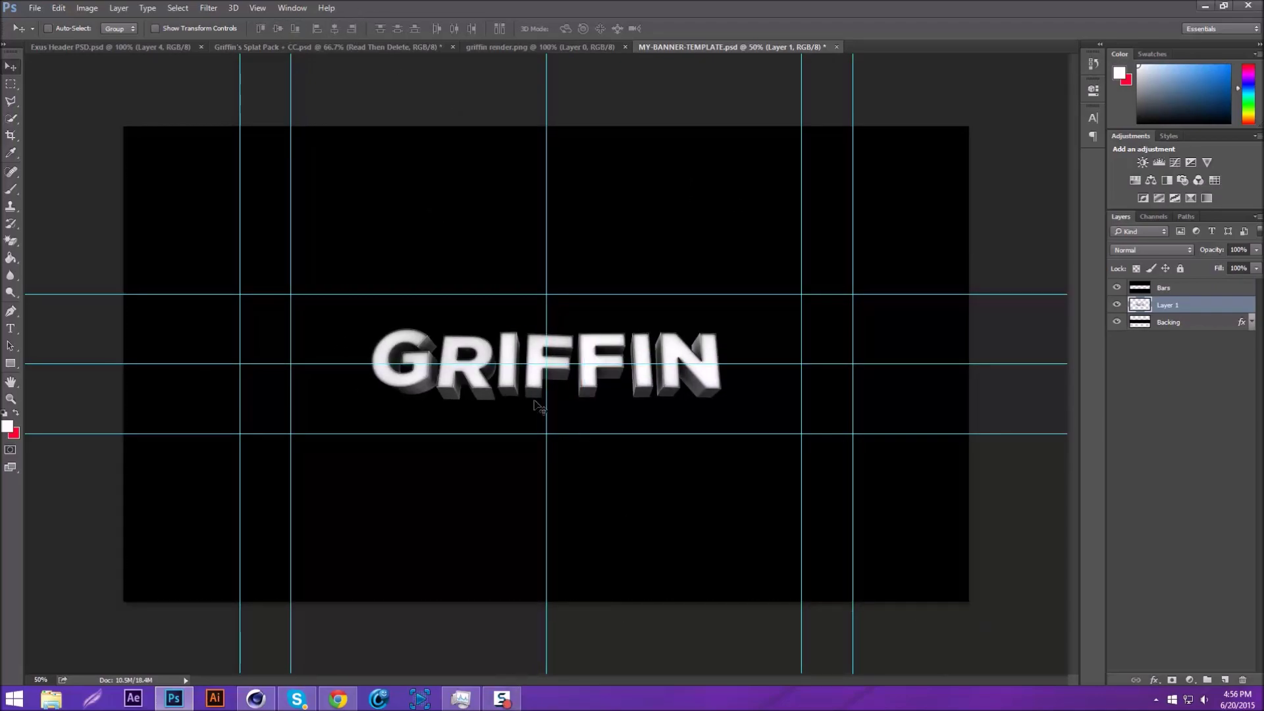
Step: Enlarge the GRIFFIN text proportionally about its center to about 126%
key("ctrl+t")
left_click_drag(721, 327, 763, 313, "alt+shift")
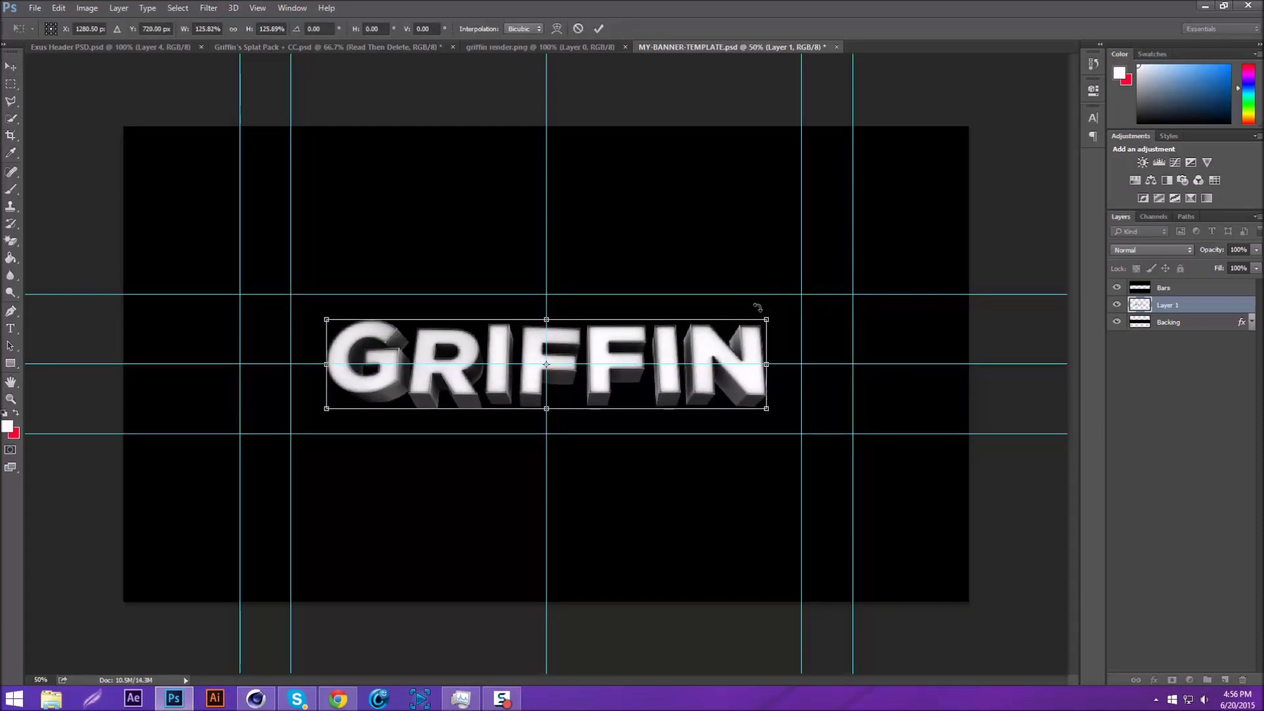
key("Return")
Step: Set the Backing layer's Color Overlay to white, ffffff
left_click(1217, 324)
double_click(1217, 323)
left_click(812, 277)
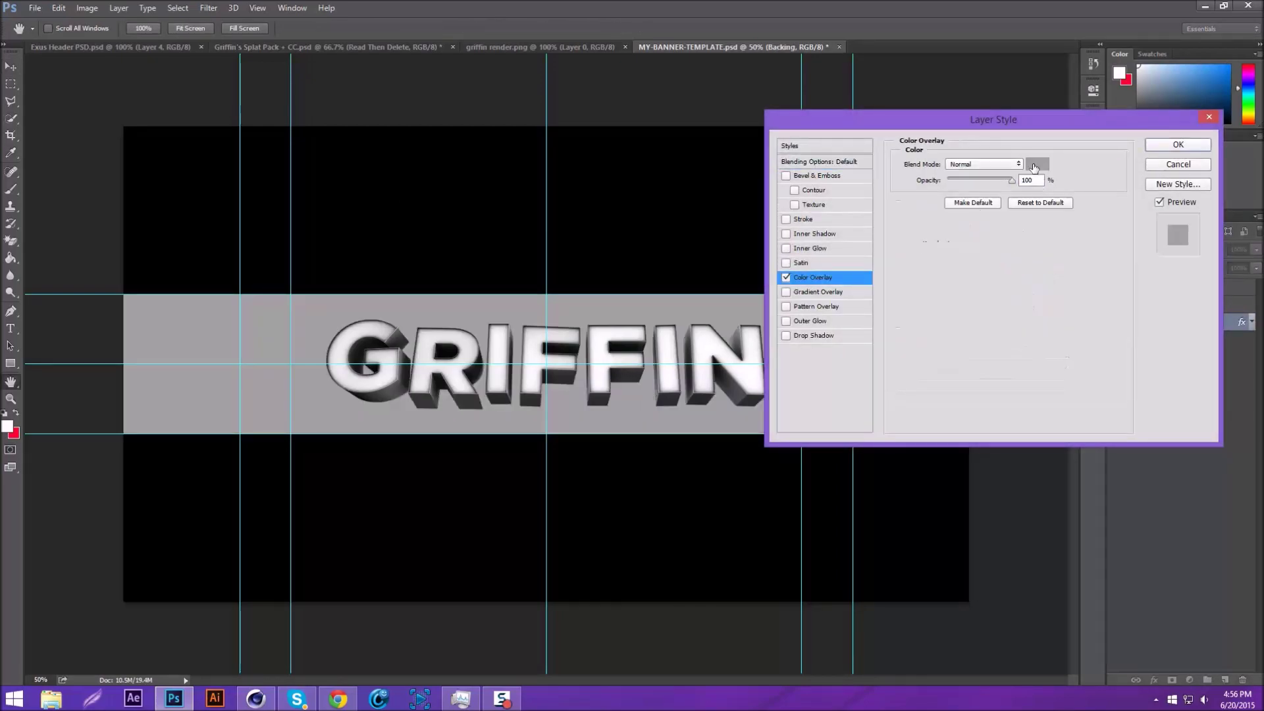
left_click(1035, 164)
type("ffffff")
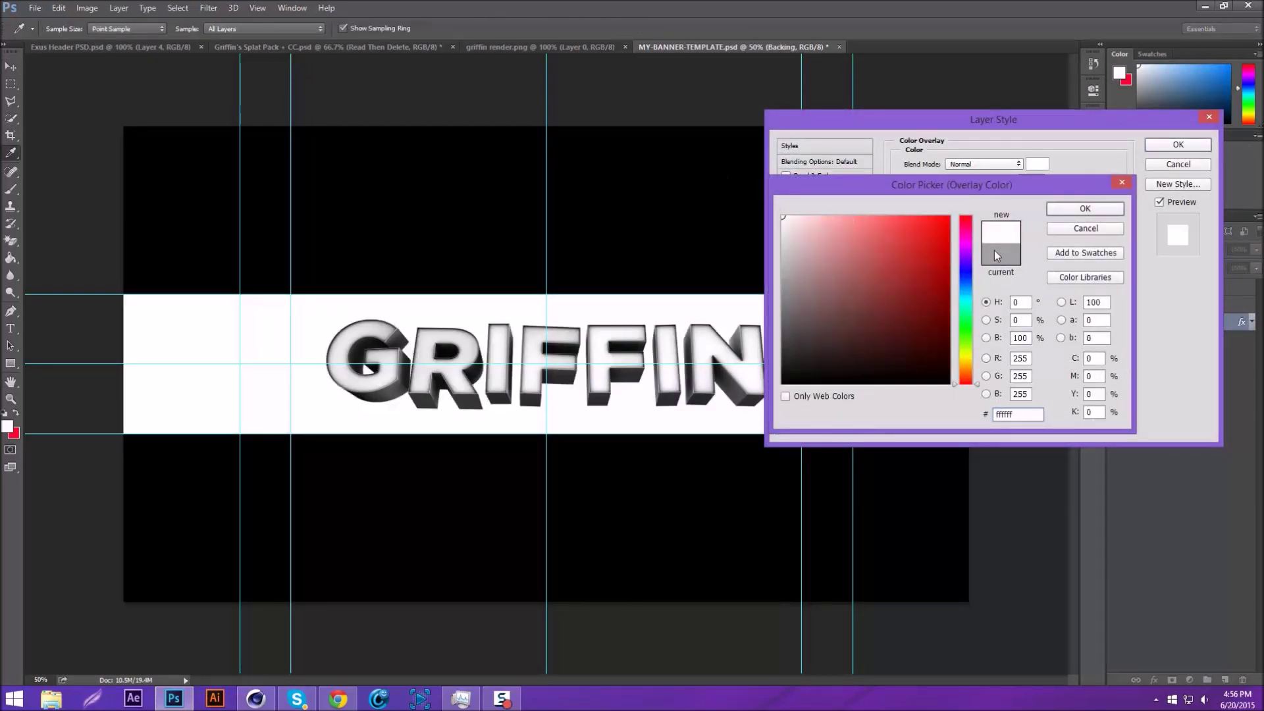
left_click(1085, 208)
left_click(1177, 144)
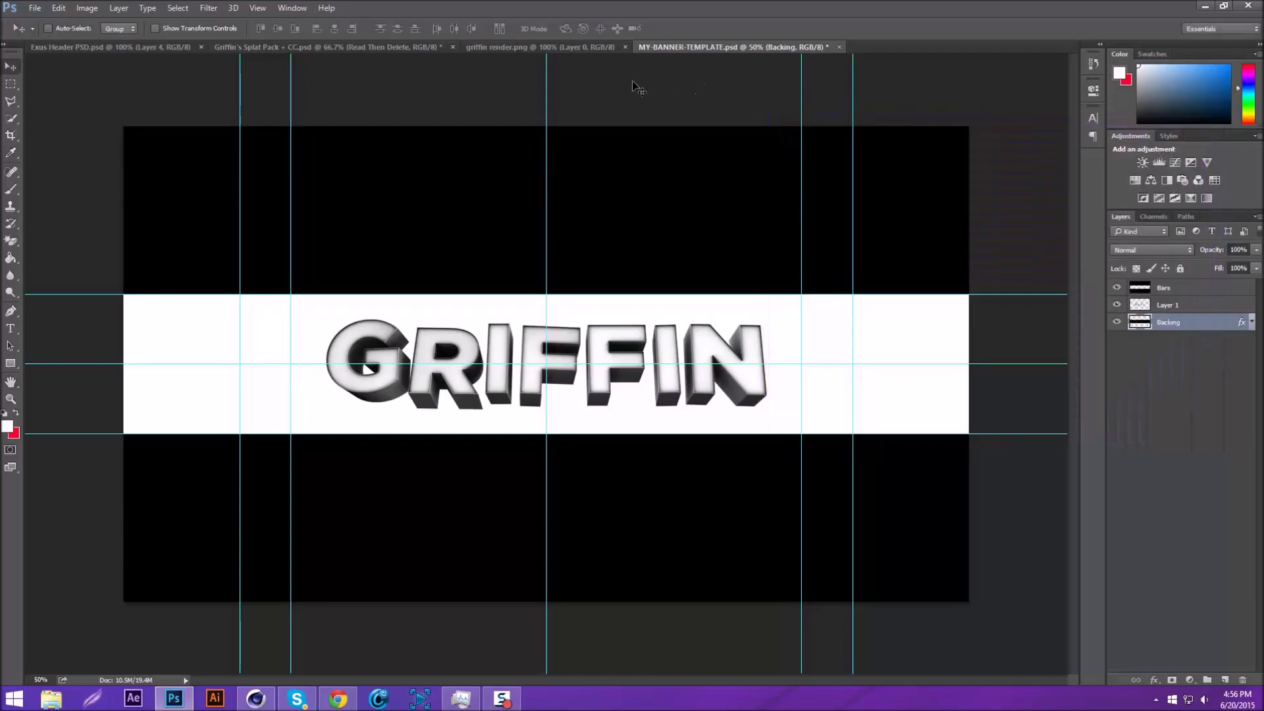
Step: Copy the CC group from the splat pack into MY-BANNER-TEMPLATE.psd, place it above Layer 1 and hide the guides
left_click(376, 47)
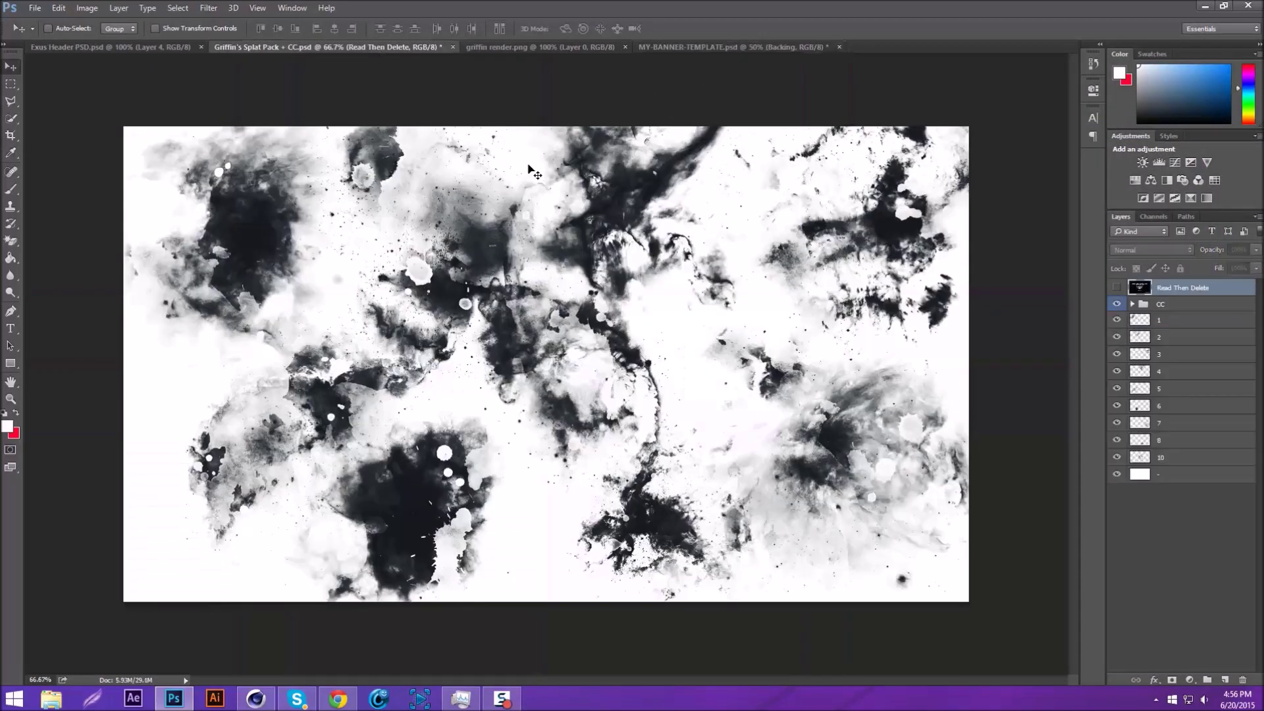
left_click(1178, 306)
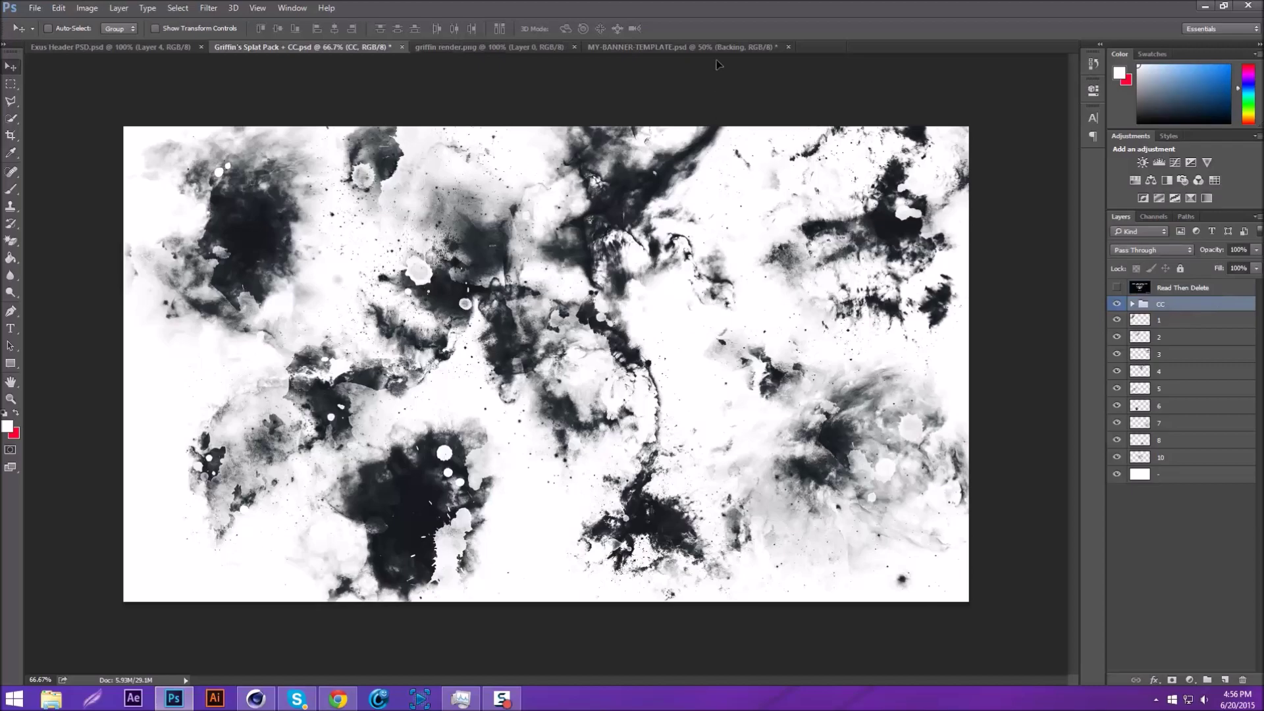
left_click_drag(711, 43, 678, 264)
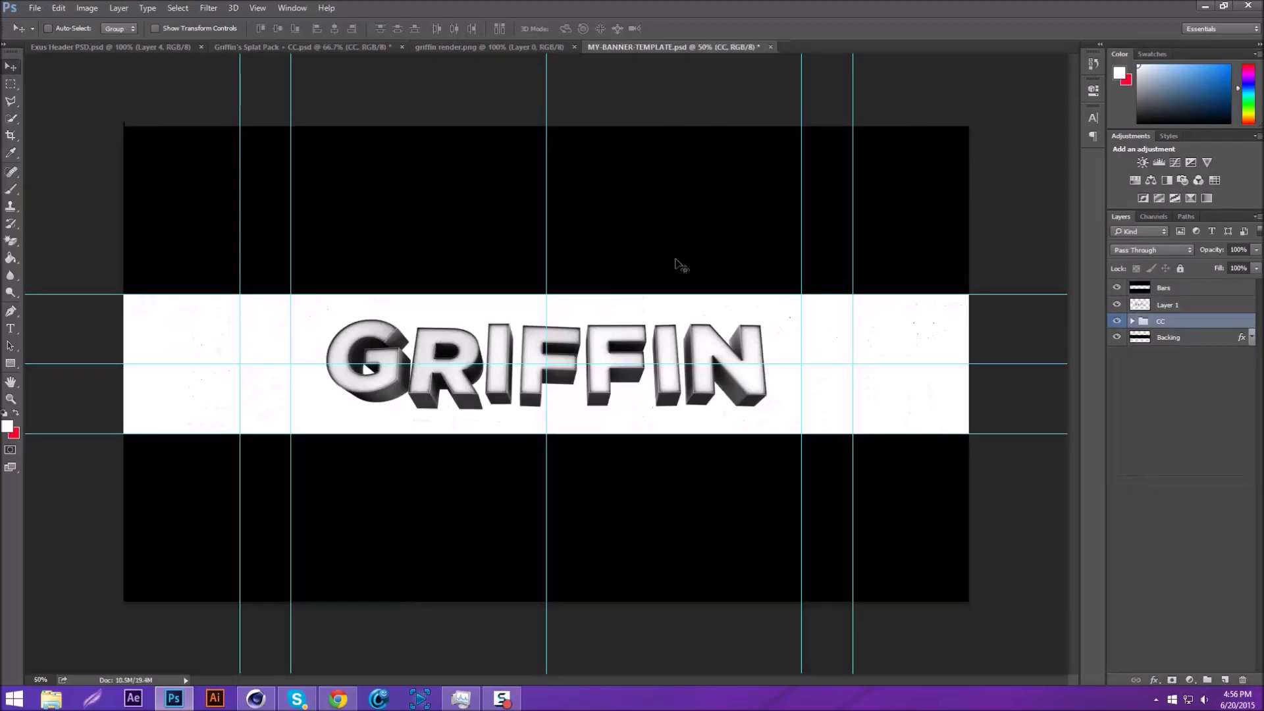
left_click_drag(1164, 323, 1165, 298)
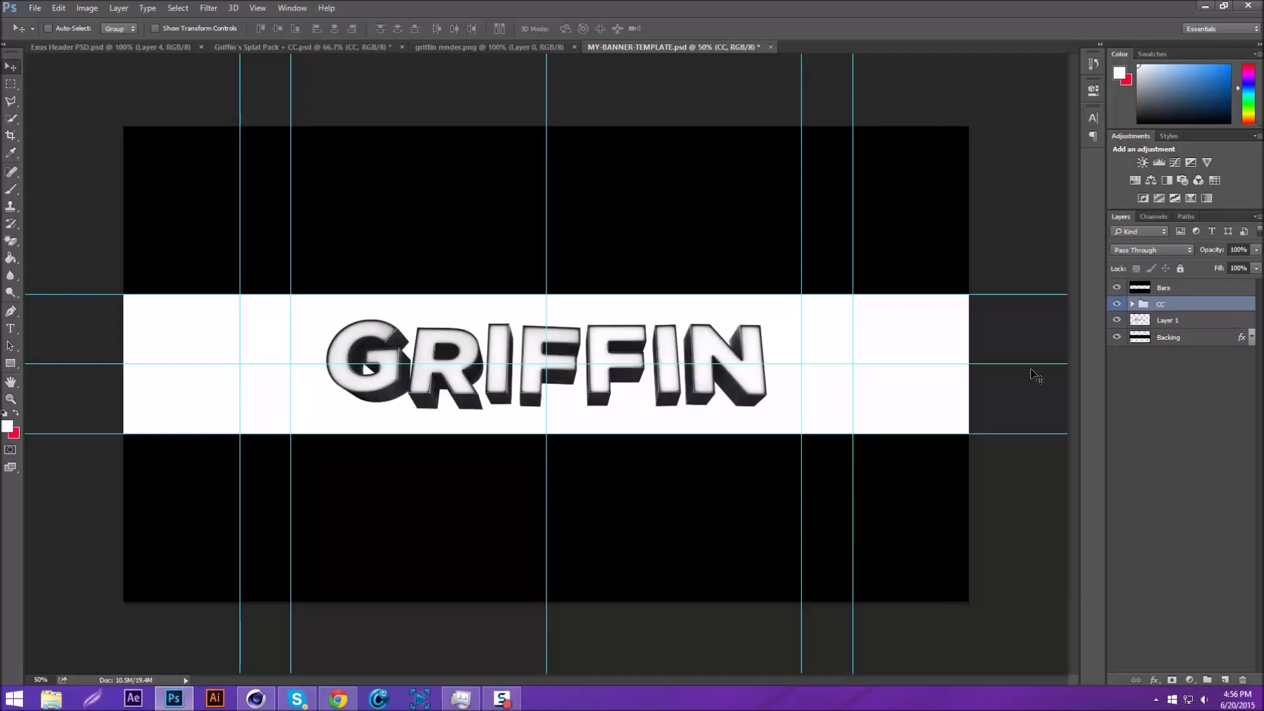
key("ctrl+semicolon")
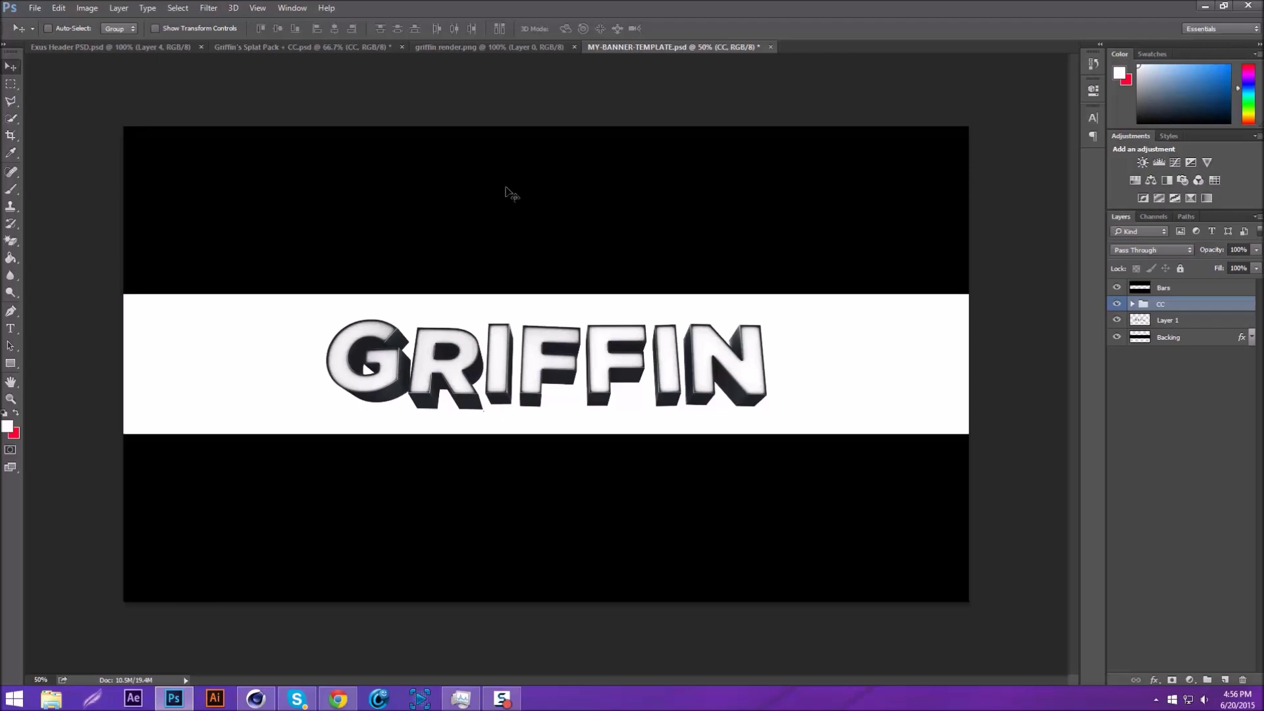
Step: Hide the splat layers in Griffin's Splat Pack + CC.psd and preview the splats one at a time against the white background
left_click(333, 48)
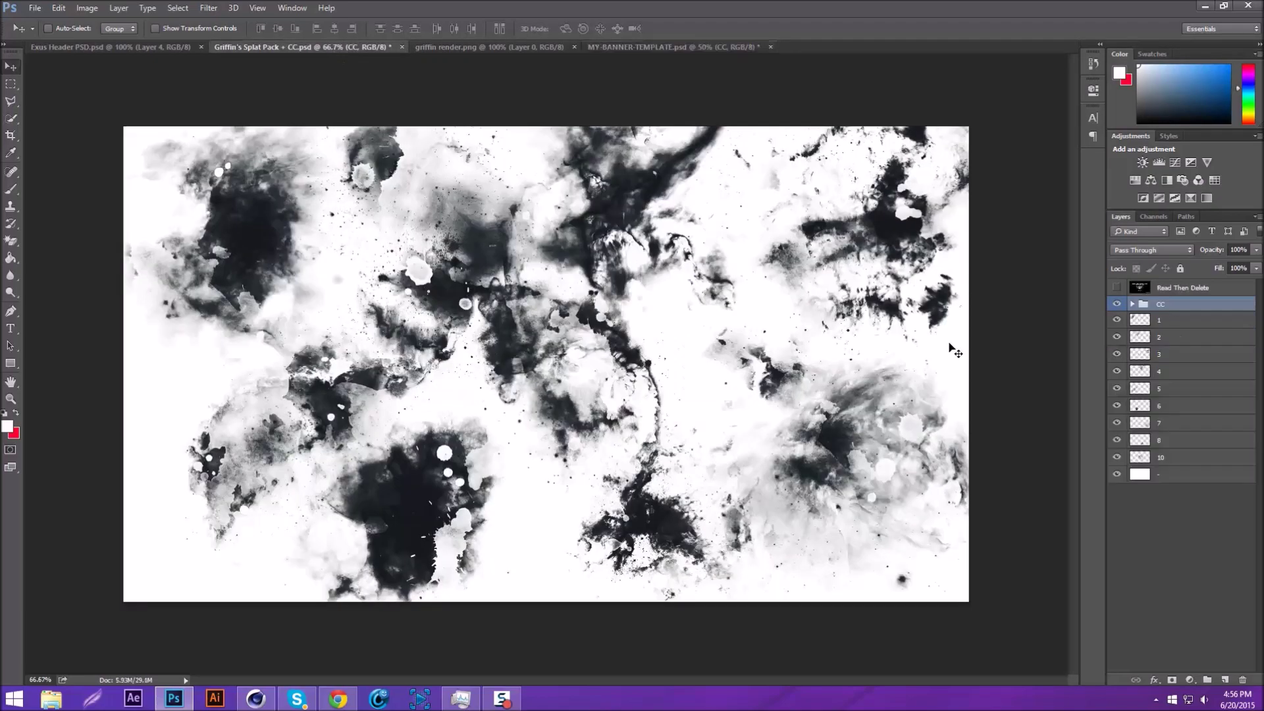
left_click_drag(1120, 329, 1117, 389)
left_click_drag(1117, 457, 1121, 333)
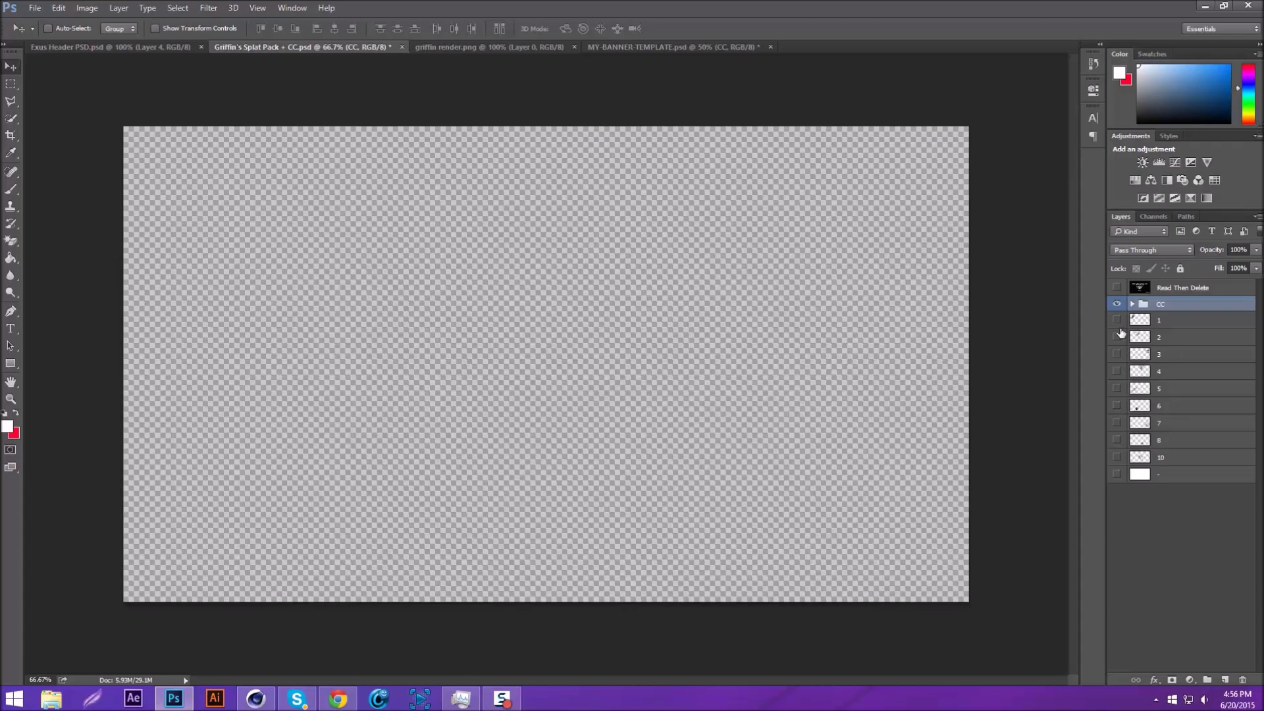
left_click(1116, 474)
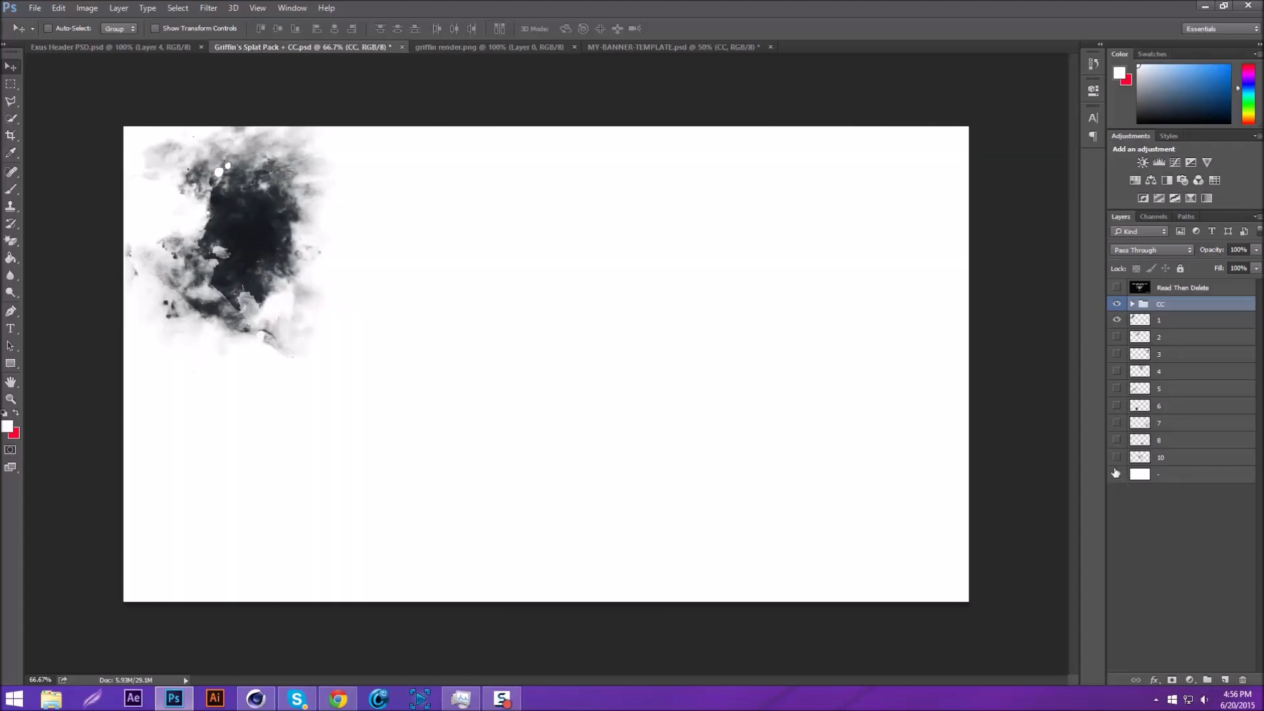
left_click(1116, 337)
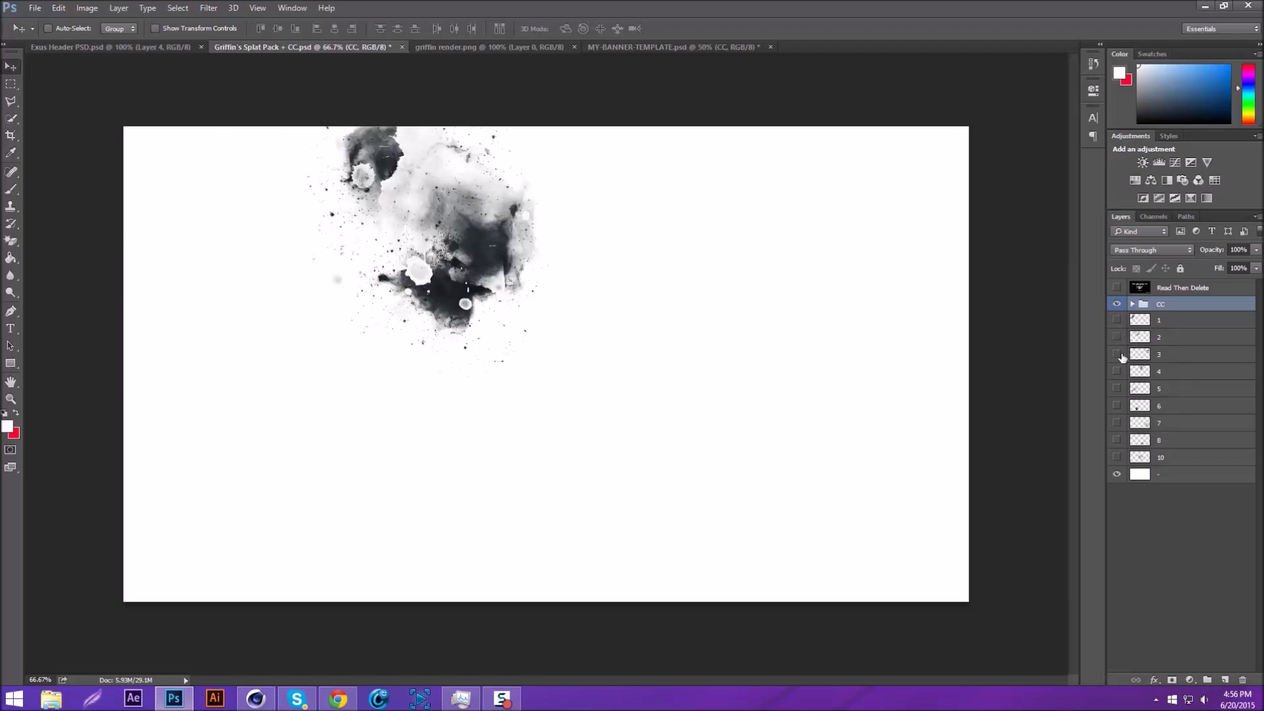
left_click(1117, 355)
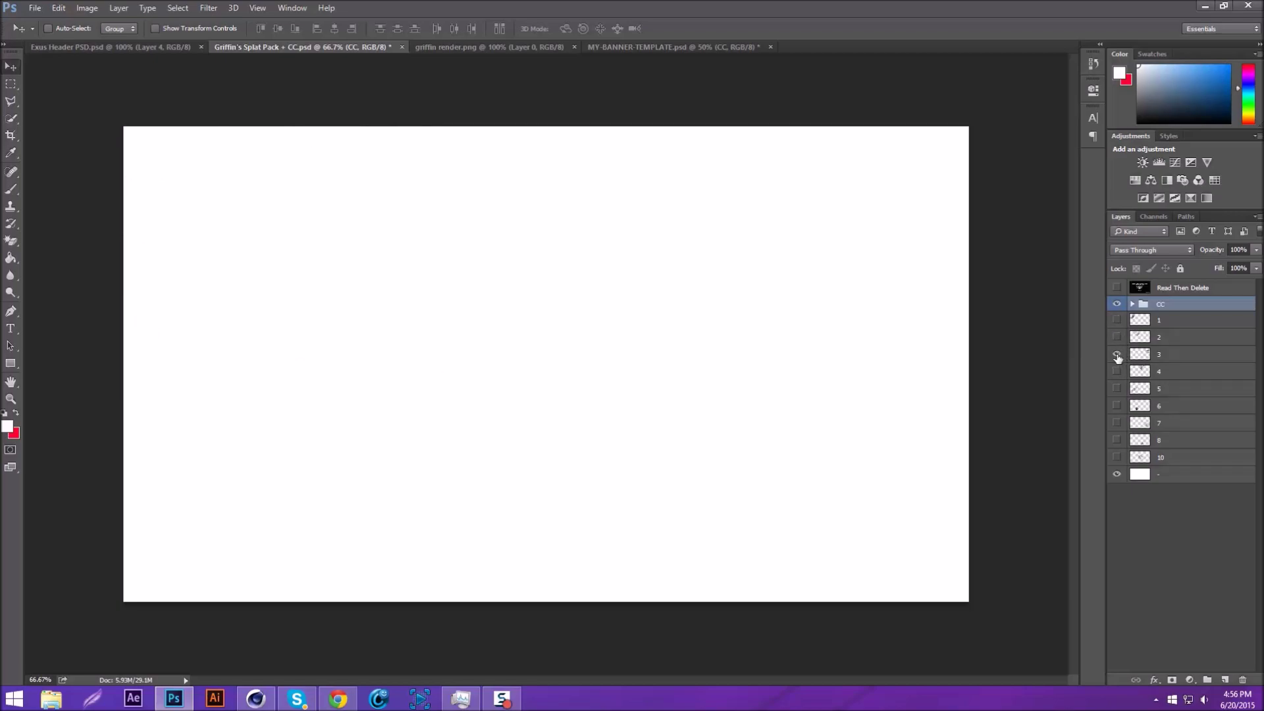
left_click(1116, 390)
left_click(1117, 406)
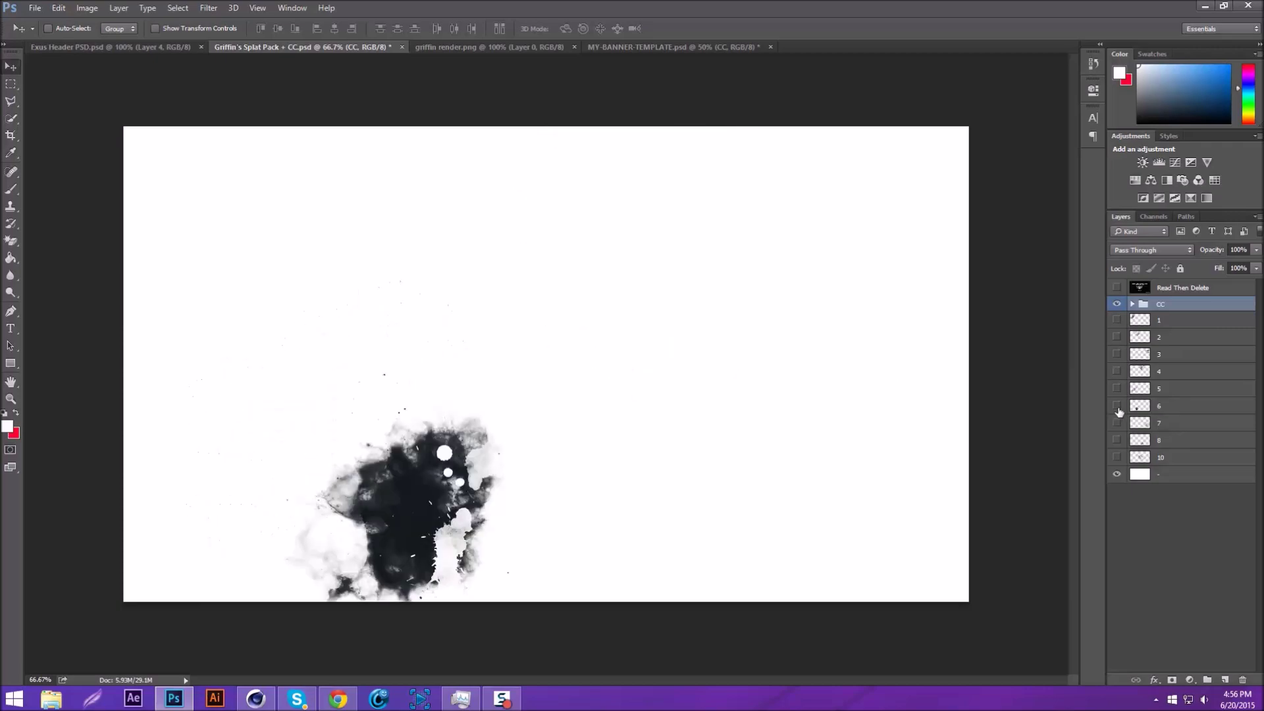
Step: Copy splat layer 7 into the banner template beneath the GRIFFIN text and place duplicates along the white band's left and middle
left_click(1153, 429)
left_click_drag(630, 89, 1244, 346)
left_click_drag(776, 263, 467, 387)
left_click_drag(467, 386, 781, 168, "alt")
key("ctrl+j")
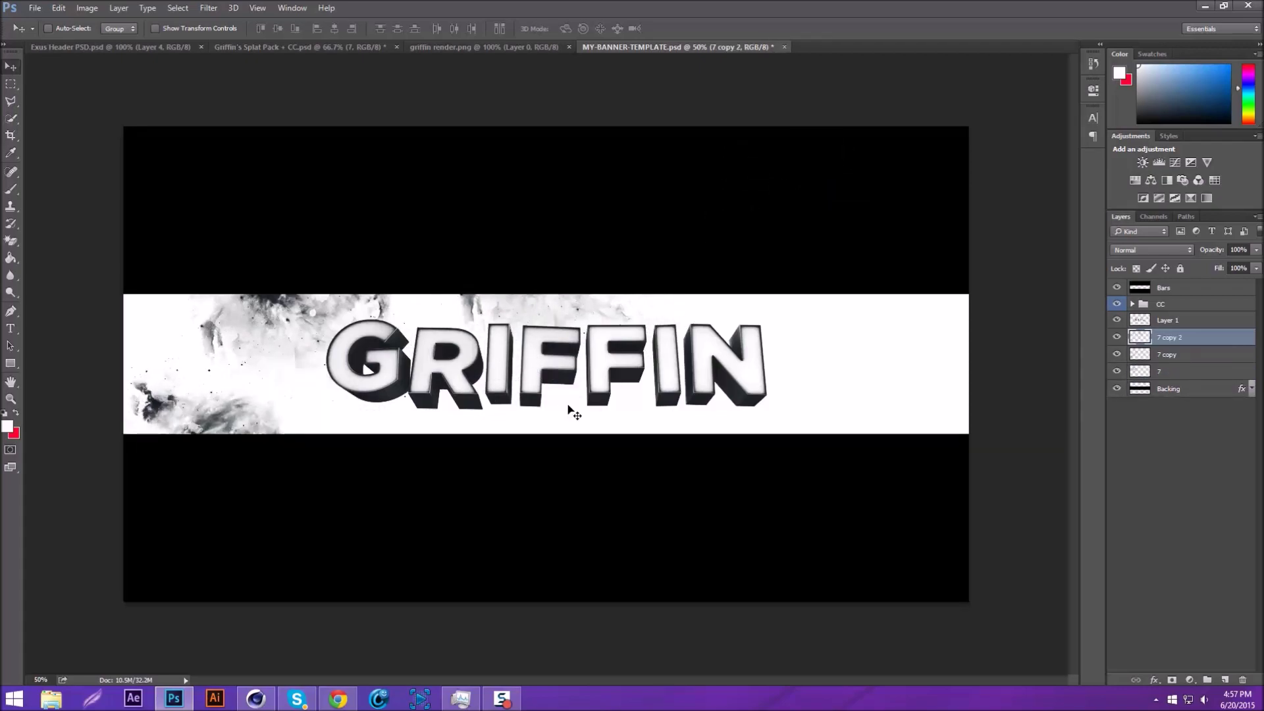
Step: Flip the newest splat 7 copy horizontally and move it to the lower edge of the white band
key("ctrl+t")
right_click(572, 304)
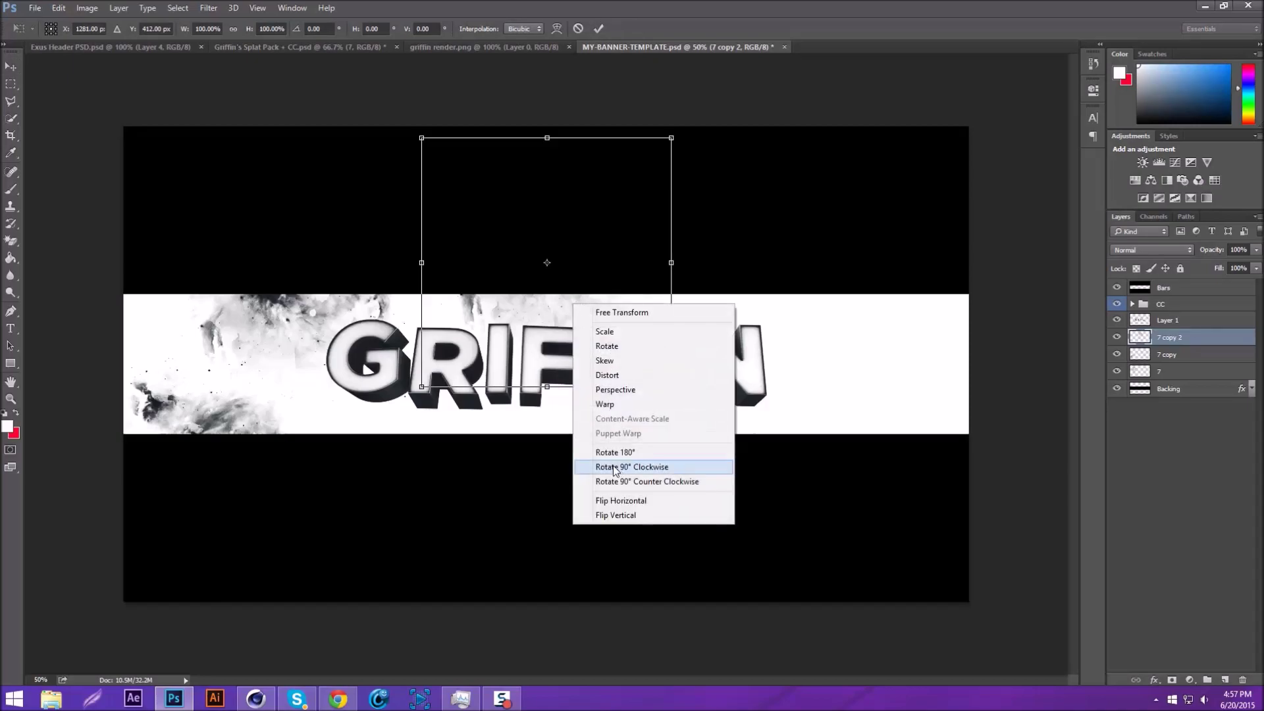
left_click(630, 500)
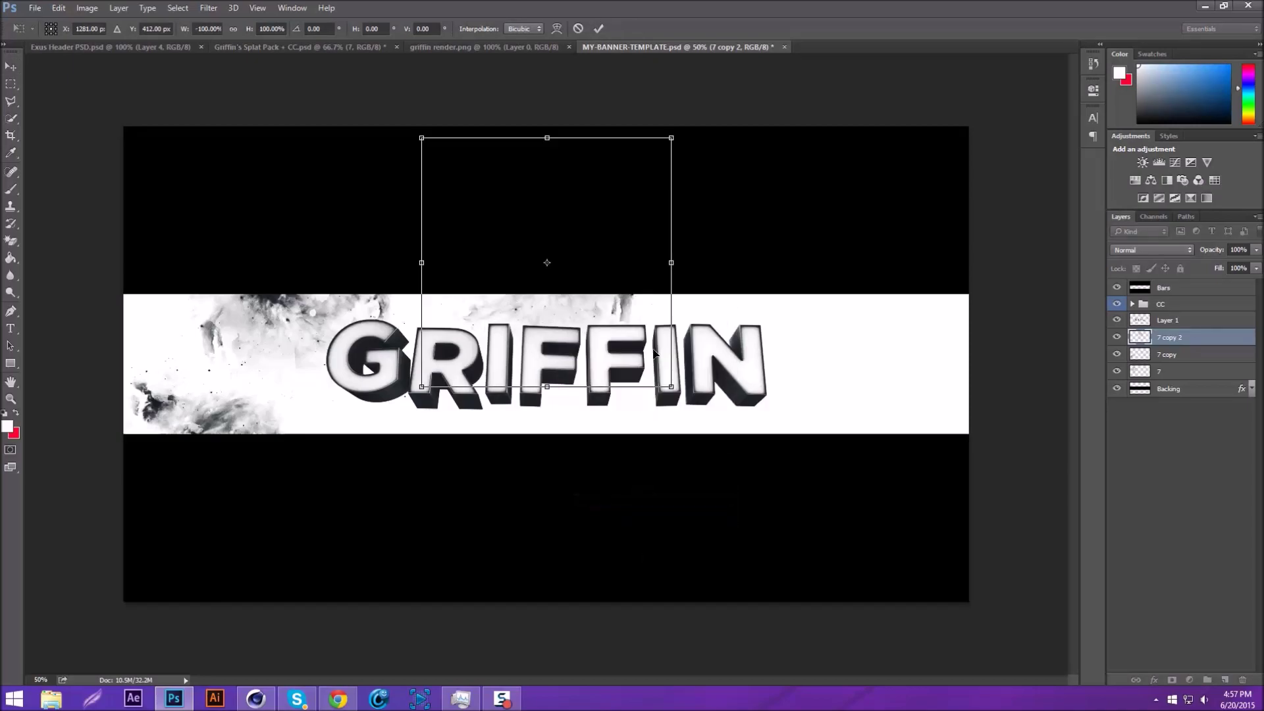
key("Return")
left_click_drag(685, 309, 663, 332)
left_click_drag(619, 372, 550, 505)
Step: Spread more duplicates of splat 7 across the rest of the white band up to its right end
key("ctrl+j")
left_click_drag(629, 553, 317, 332)
key("ctrl+j")
left_click_drag(230, 270, 772, 294)
key("ctrl+j")
key("ctrl+j")
left_click_drag(773, 294, 990, 349)
key("ctrl+j")
key("ctrl+j")
left_click_drag(1026, 310, 1018, 476)
key("ctrl+j")
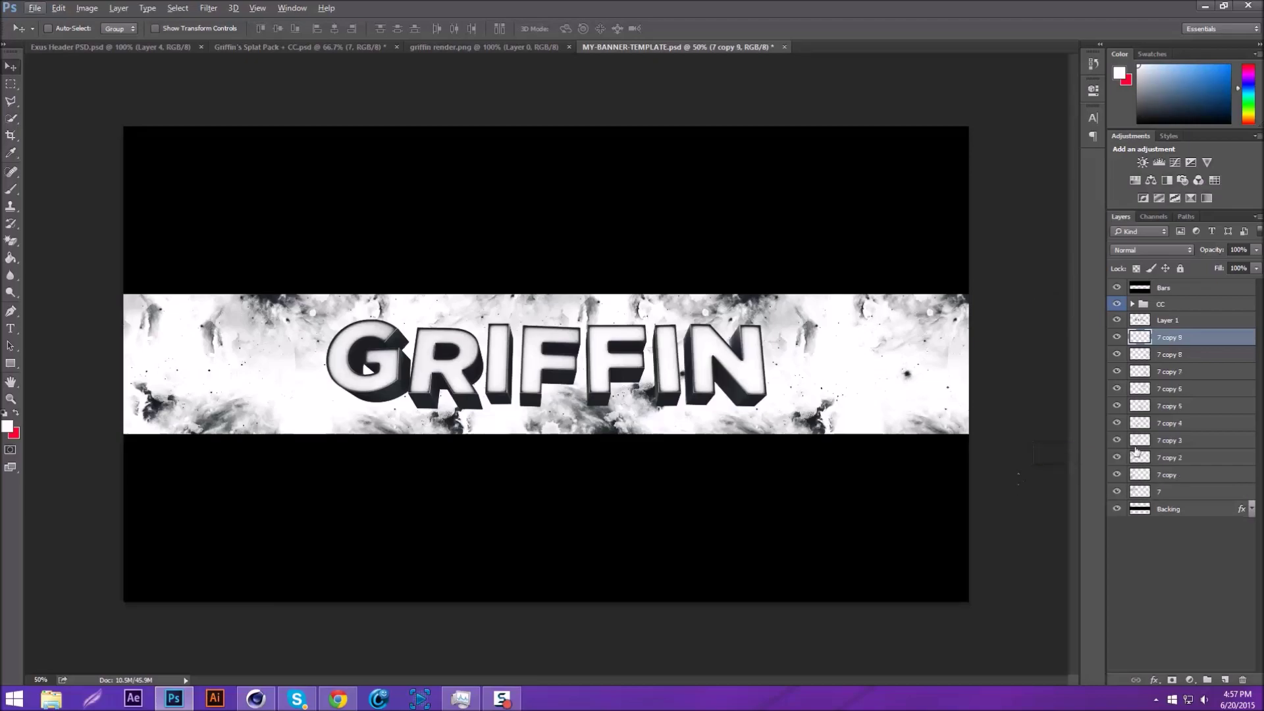
Step: Merge all splat 7 layers into one and set its opacity to 29%
left_click(1166, 492, "shift")
key("ctrl+e")
left_click(1255, 249)
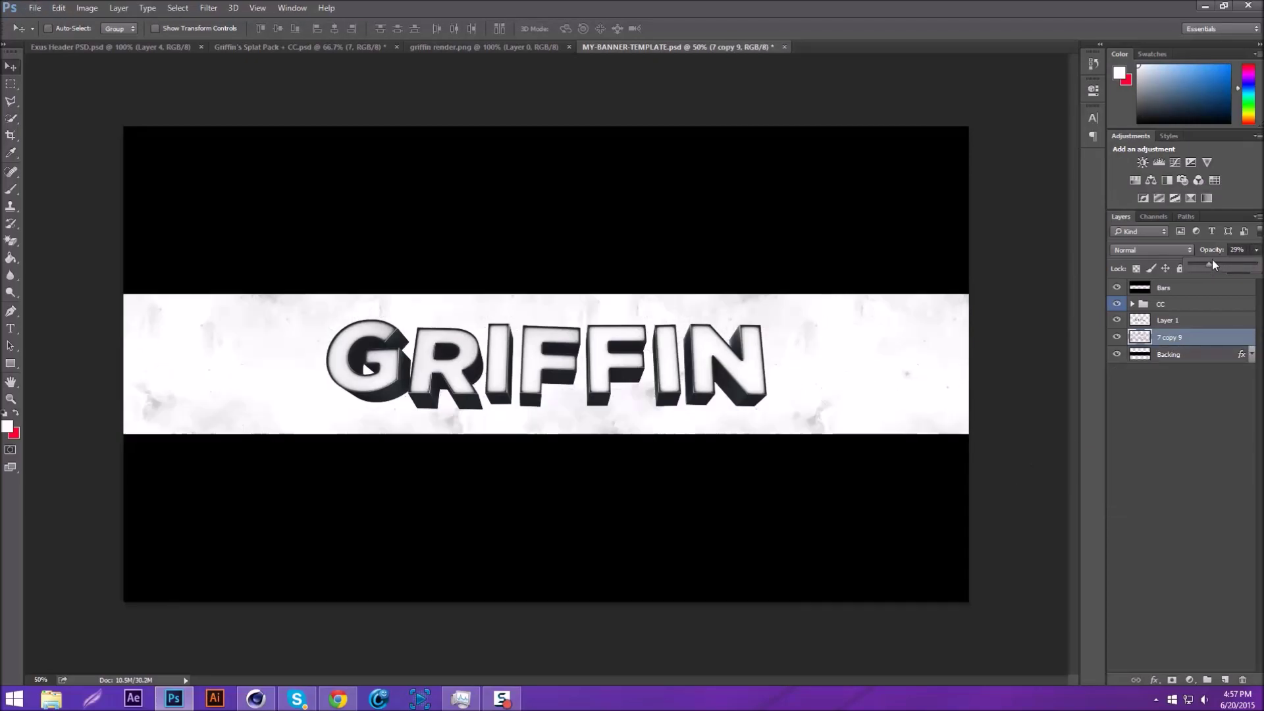
key("Return")
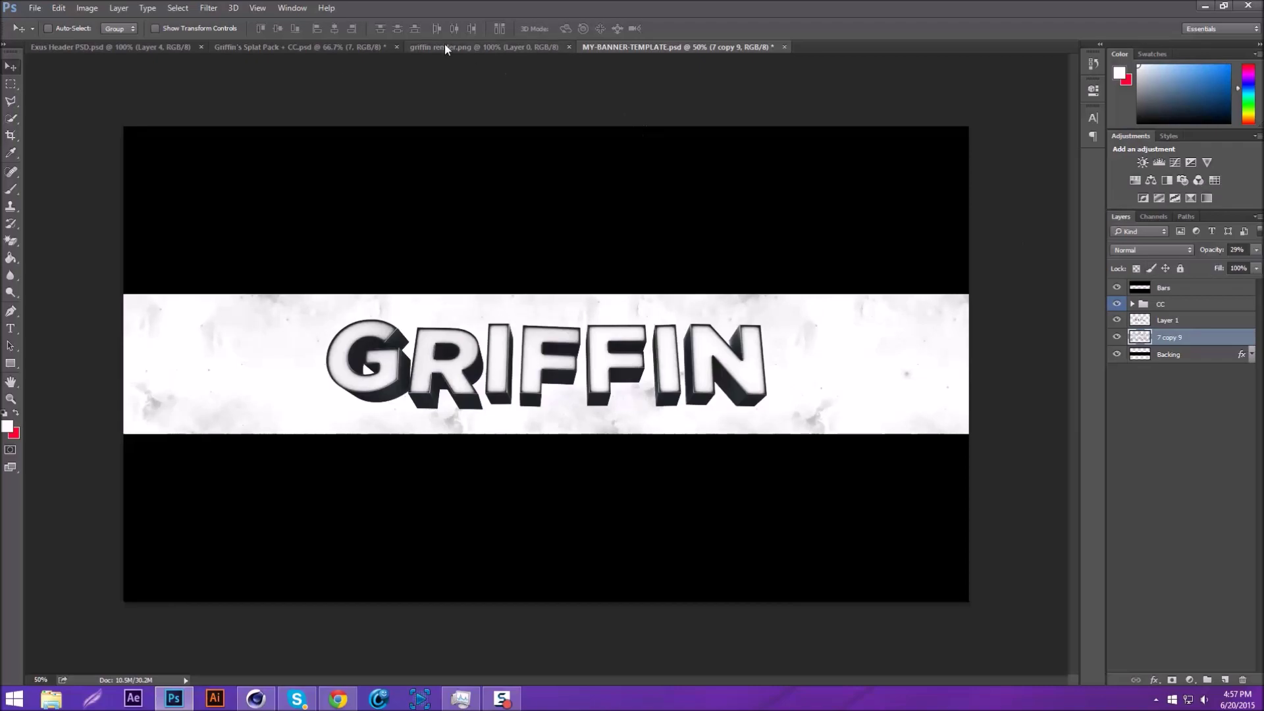
Step: Preview other splats in the splat pack and copy splat layer 4 into the banner behind the start of the text
left_click(316, 46)
left_click(1117, 422)
left_click(1116, 388)
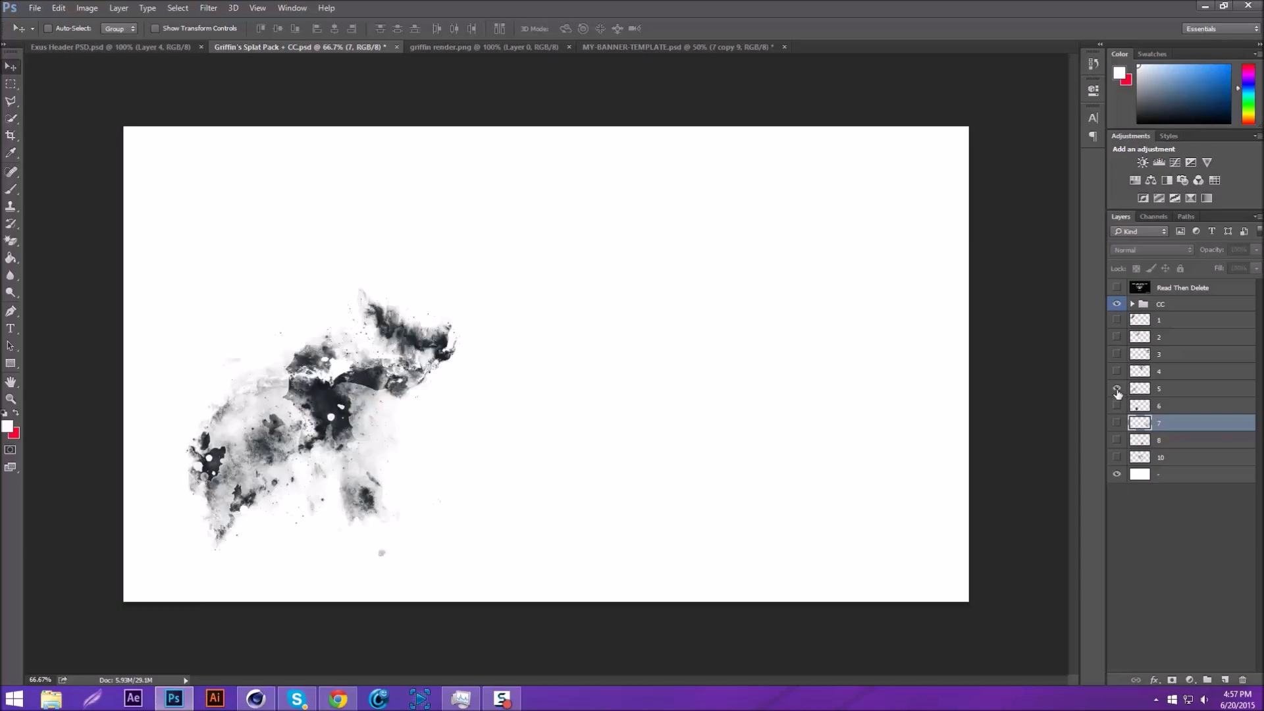
left_click(1116, 371)
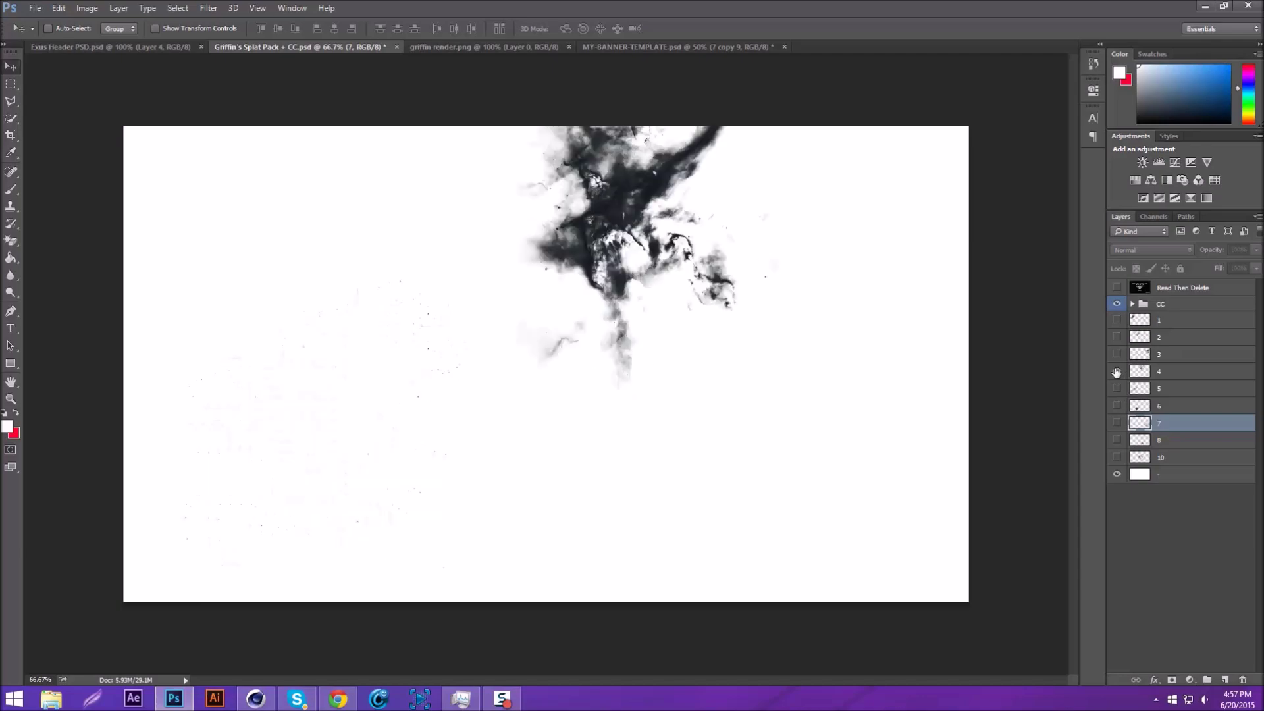
left_click_drag(1195, 377, 962, 352)
Step: Flip the splat 4 copy horizontally and position it beside the end of the GRIFFIN text
key("ctrl+t")
right_click(840, 348)
left_click(864, 551)
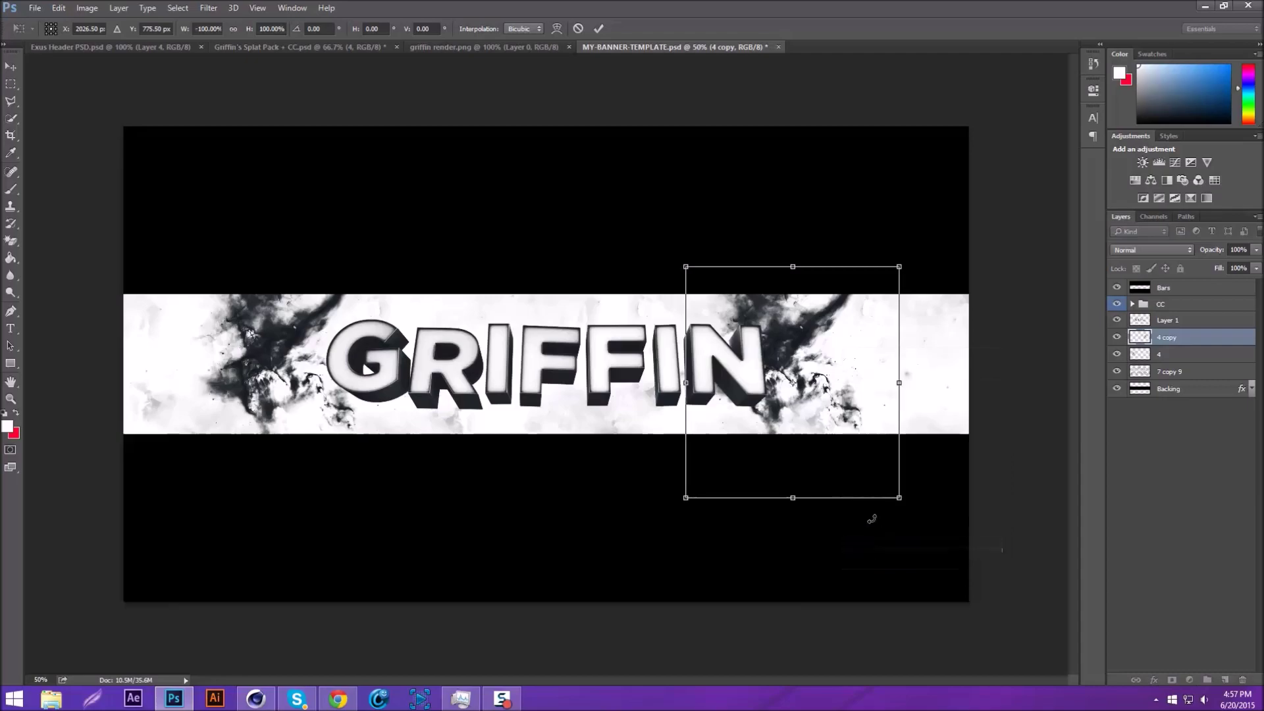
key("Return")
left_click_drag(878, 491, 904, 437)
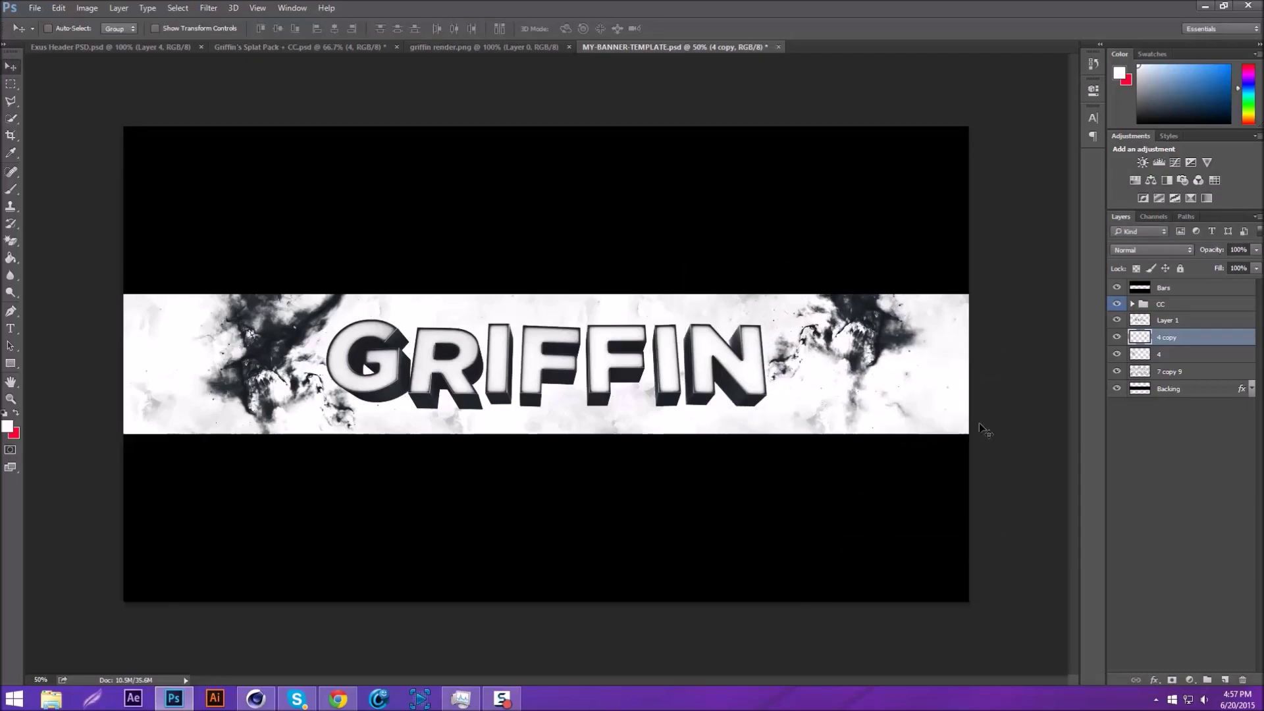
Step: Merge the two splat 4 layers and set the merged layer's opacity to 25%
left_click(1178, 356)
key("Delete")
left_click(1256, 250)
left_click(1214, 266)
left_click_drag(1215, 267, 1208, 267)
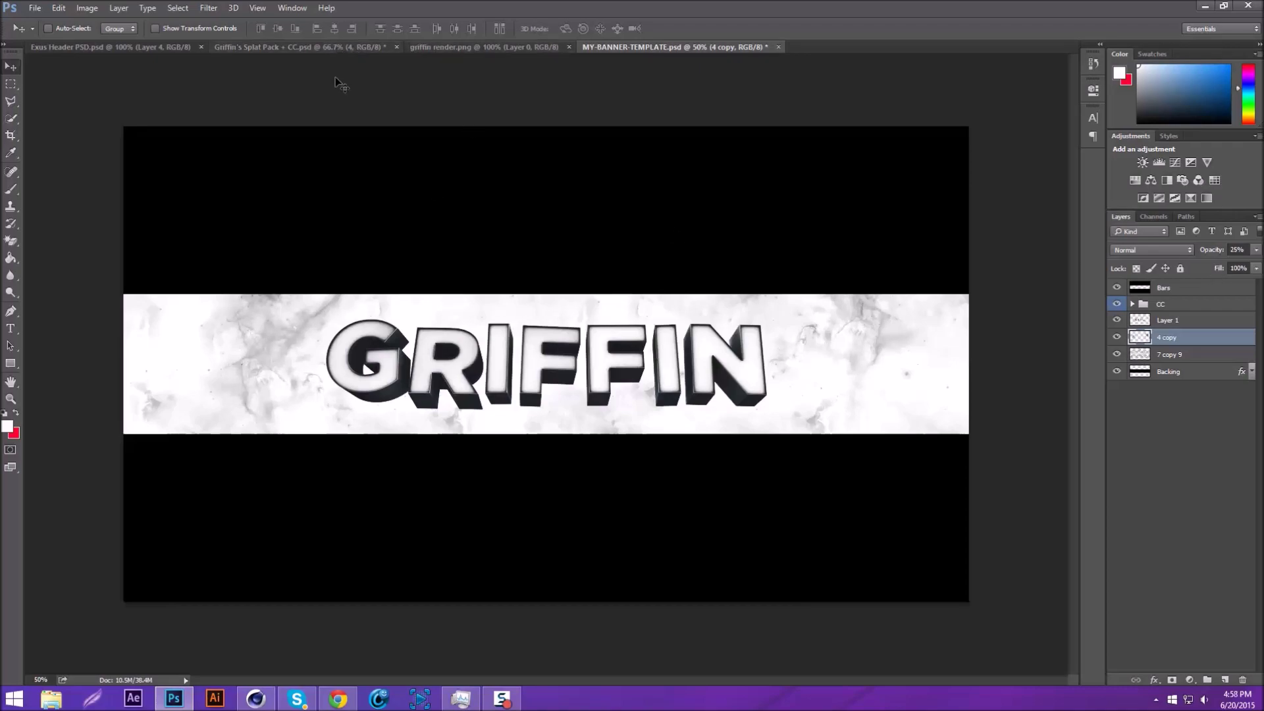
Step: Apply a Gaussian Blur with a 3.4 pixel radius to the merged splat 4 layer
left_click(208, 7)
mouse_move(296, 154)
left_click(419, 204)
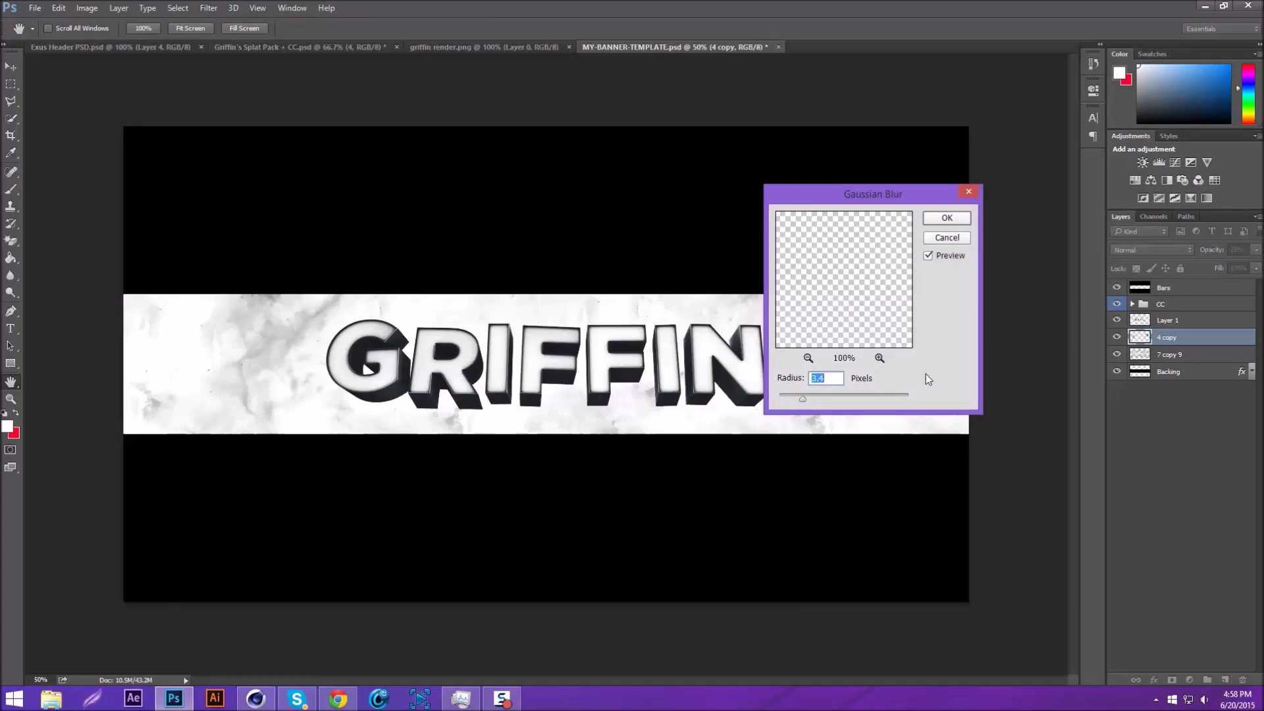
left_click(940, 214)
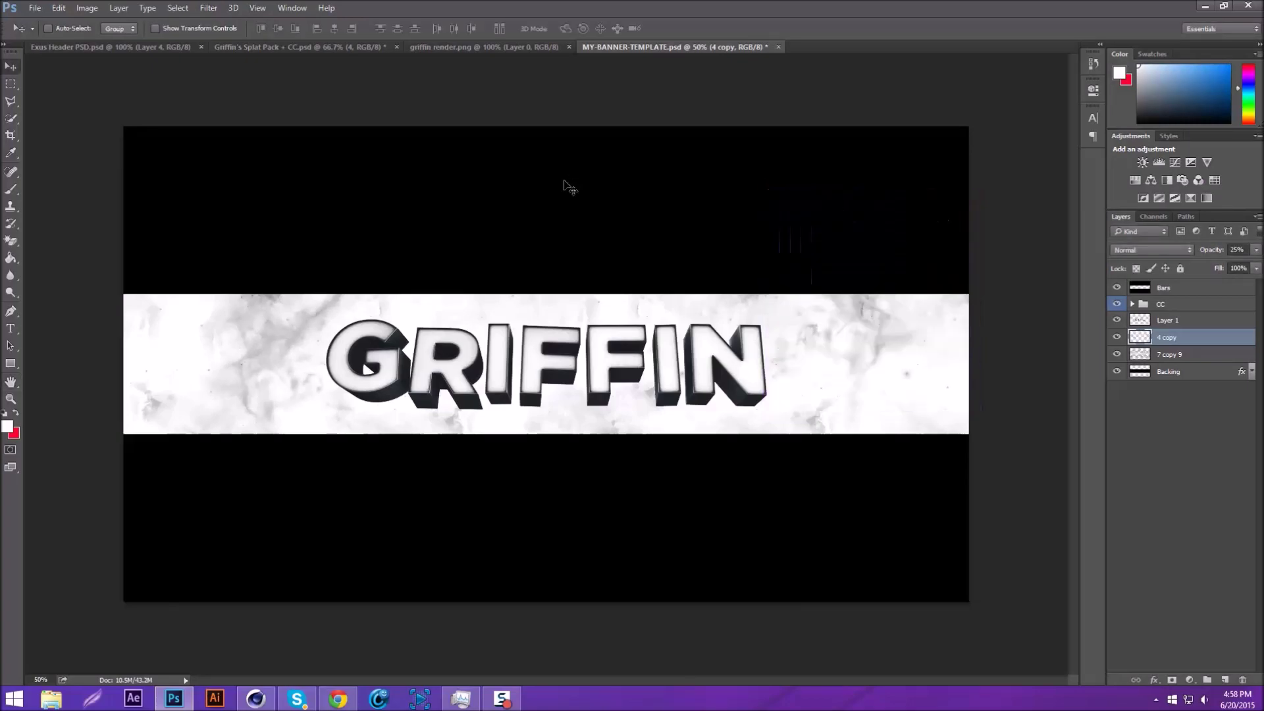
Step: Copy splat layer 3 from the splat pack into the banner template and position it on the white band
left_click(409, 47)
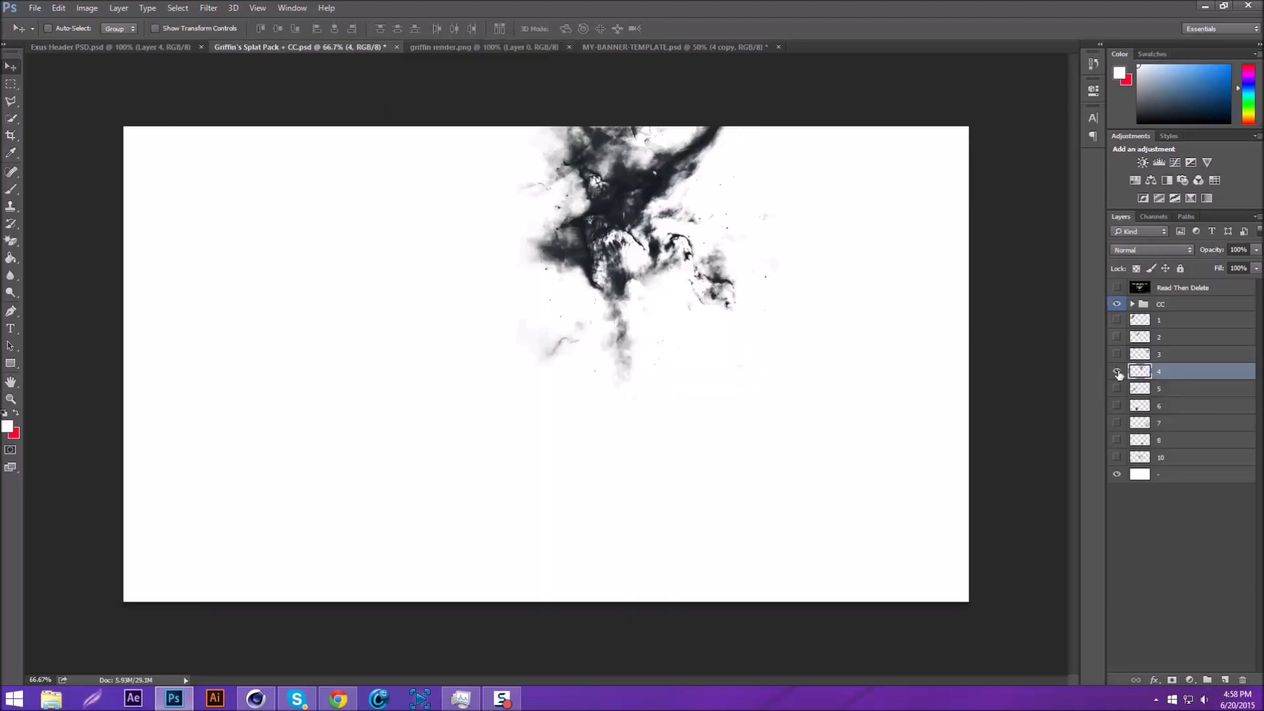
left_click(1116, 372)
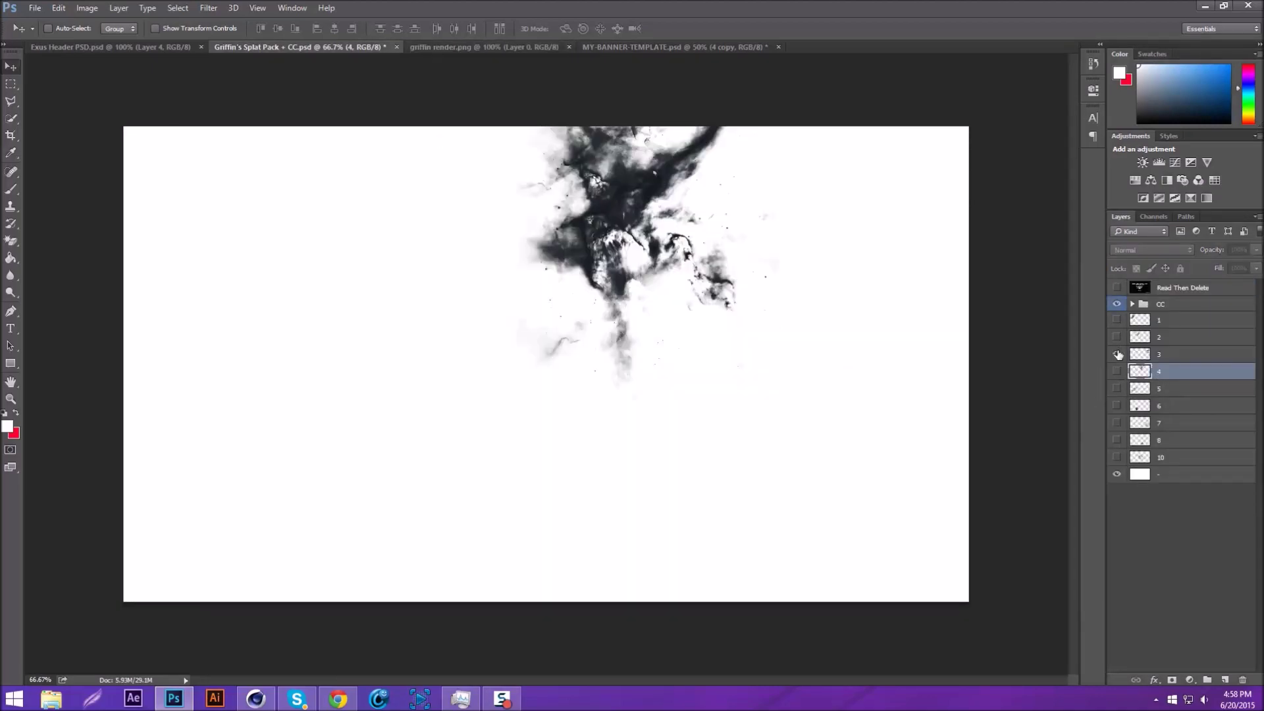
left_click(1116, 354)
left_click_drag(1195, 358, 517, 270)
left_click_drag(752, 277, 526, 307)
Step: Place duplicates of splat 3 side by side across the full width of the white band
left_click_drag(588, 303, 419, 298, "alt")
left_click_drag(418, 298, 710, 301, "alt")
left_click_drag(711, 300, 827, 290, "alt")
left_click_drag(827, 291, 921, 292, "alt")
left_click_drag(921, 291, 992, 286, "alt")
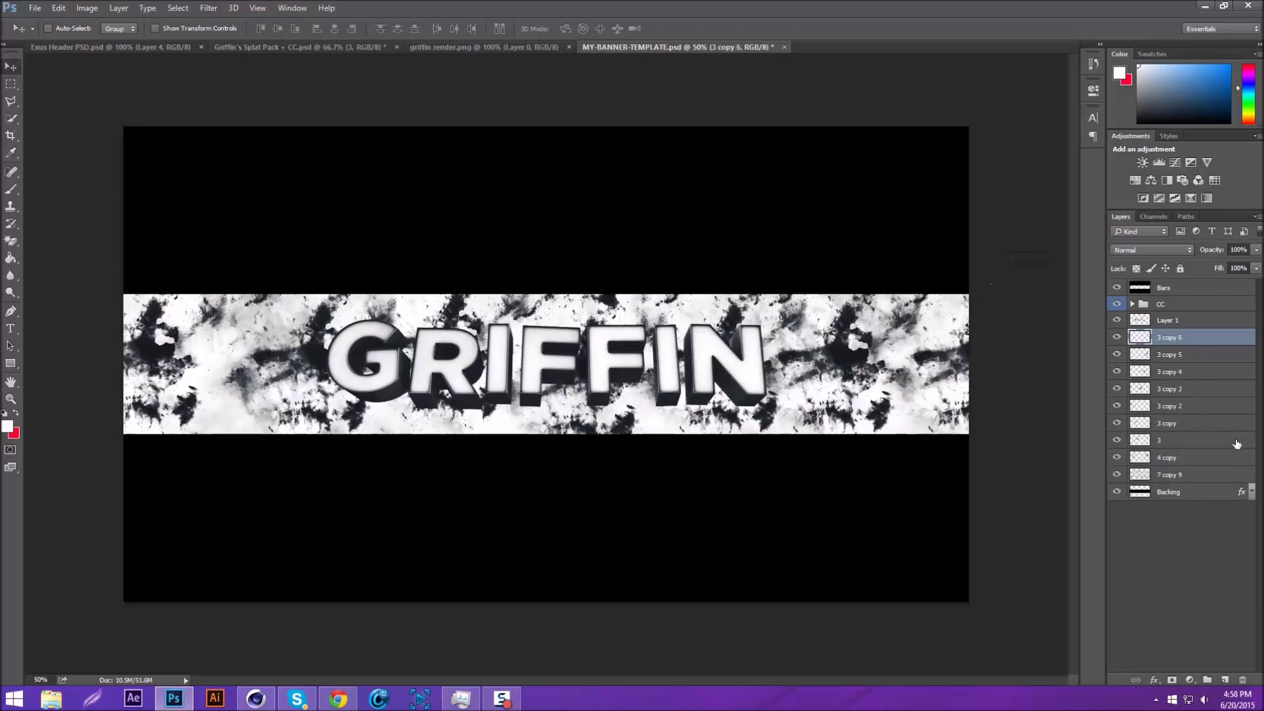
Step: Merge all splat 3 layers into one and lower its opacity to about 24%
left_click(1177, 447, "shift")
key("ctrl+e")
left_click(1255, 249)
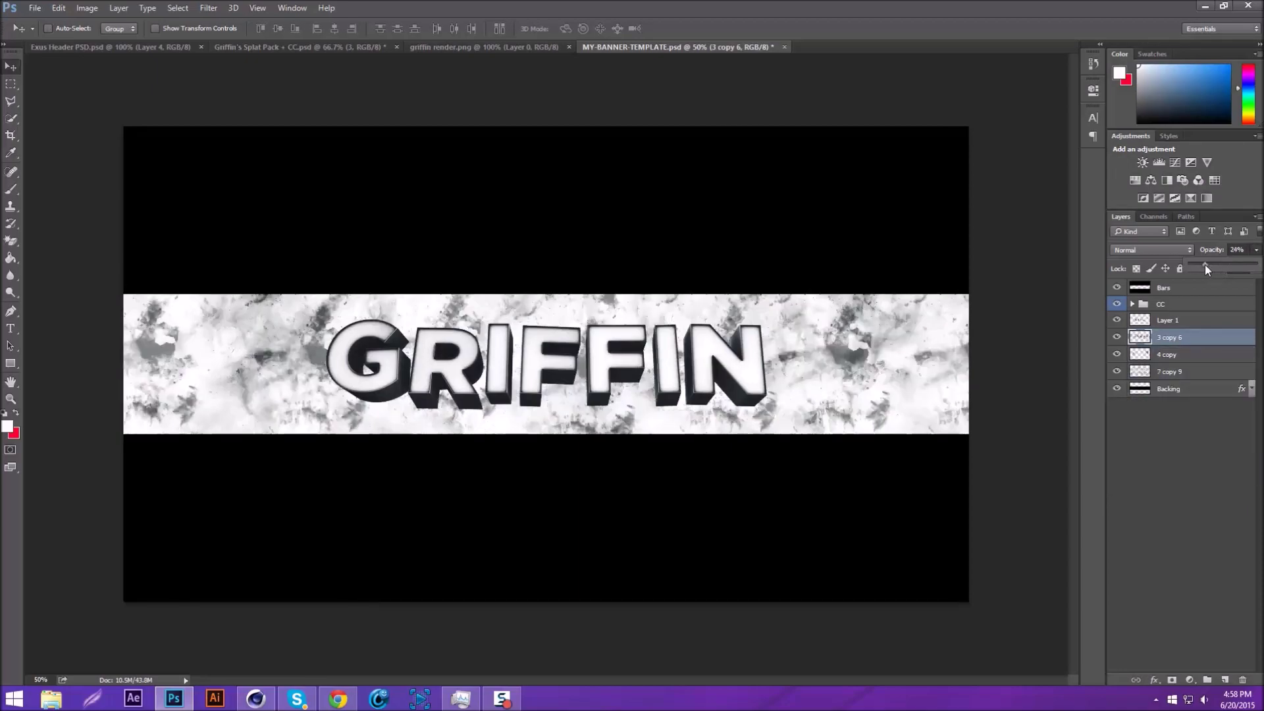
Step: Apply a Gaussian Blur with a 2.9 pixel radius to the merged splat 3 layer
left_click(208, 8)
mouse_move(316, 153)
left_click(408, 204)
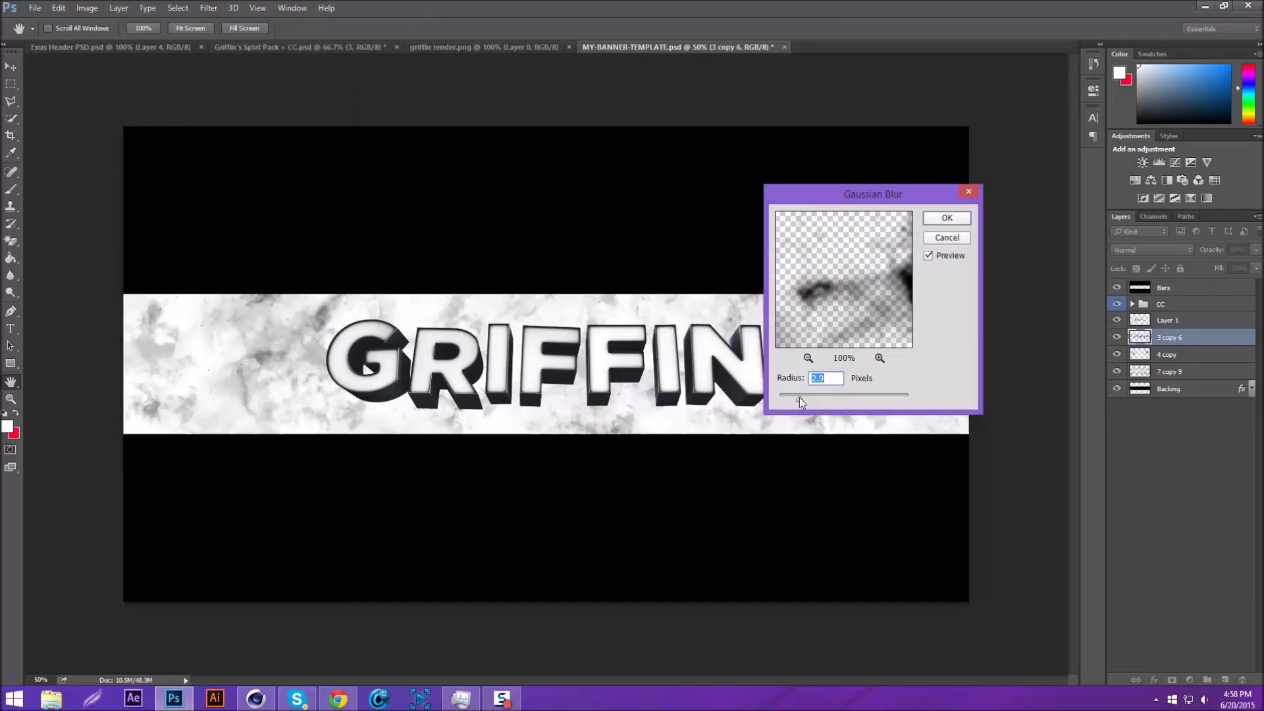
left_click(947, 218)
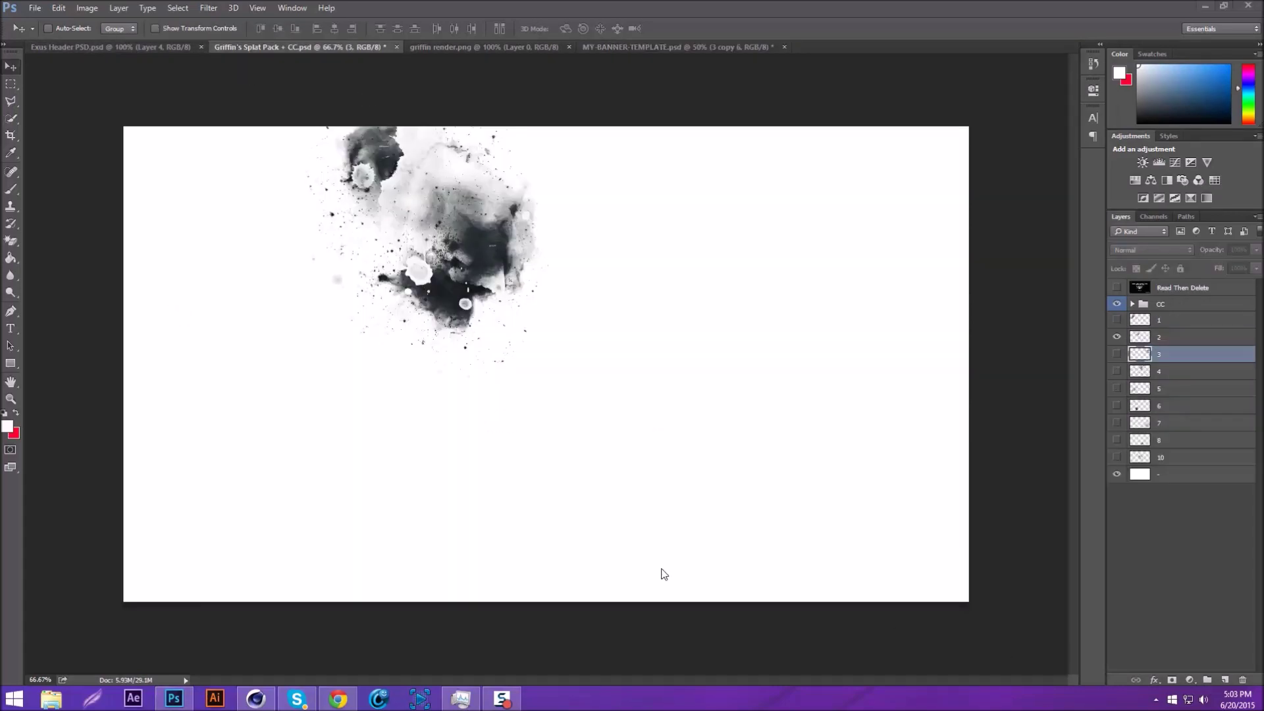
Step: Copy splat layer 5 from the splat pack into the banner template, stack it above Layer 1 and position it over the GRIFFIN lettering
left_click(1115, 337)
left_click(1116, 321)
left_click(1116, 320)
left_click(1116, 371)
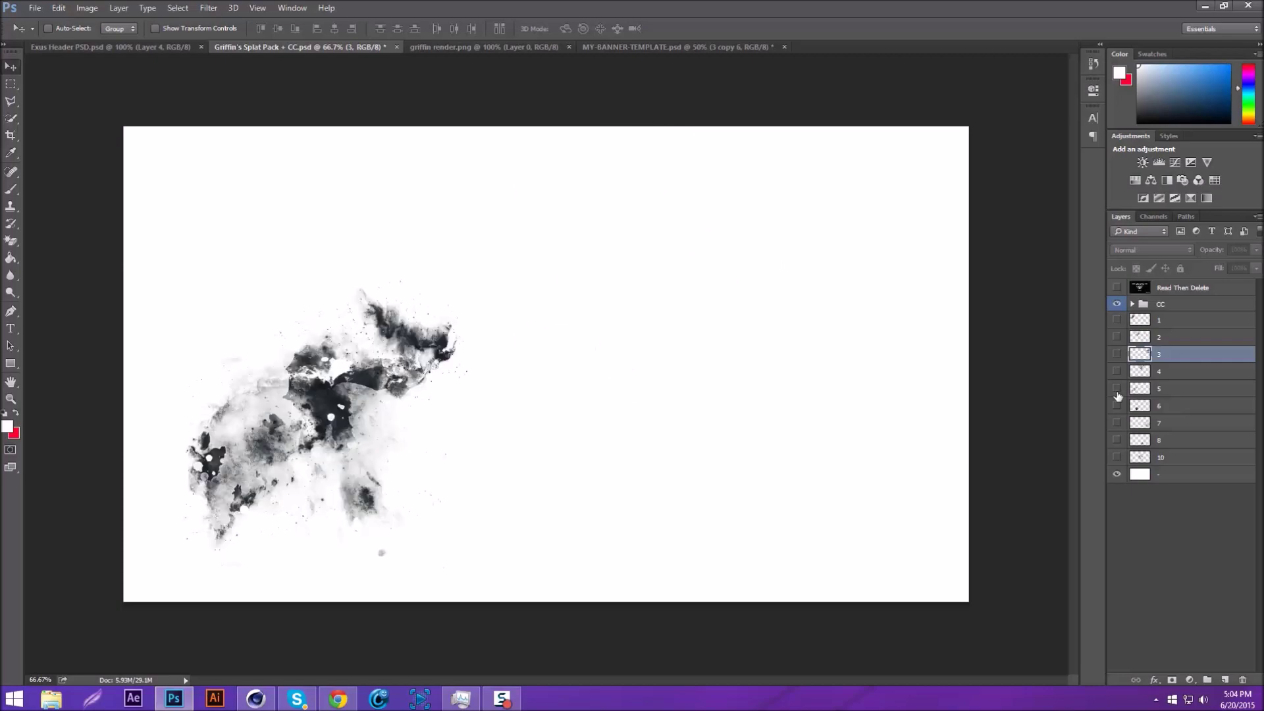
left_click(1119, 390)
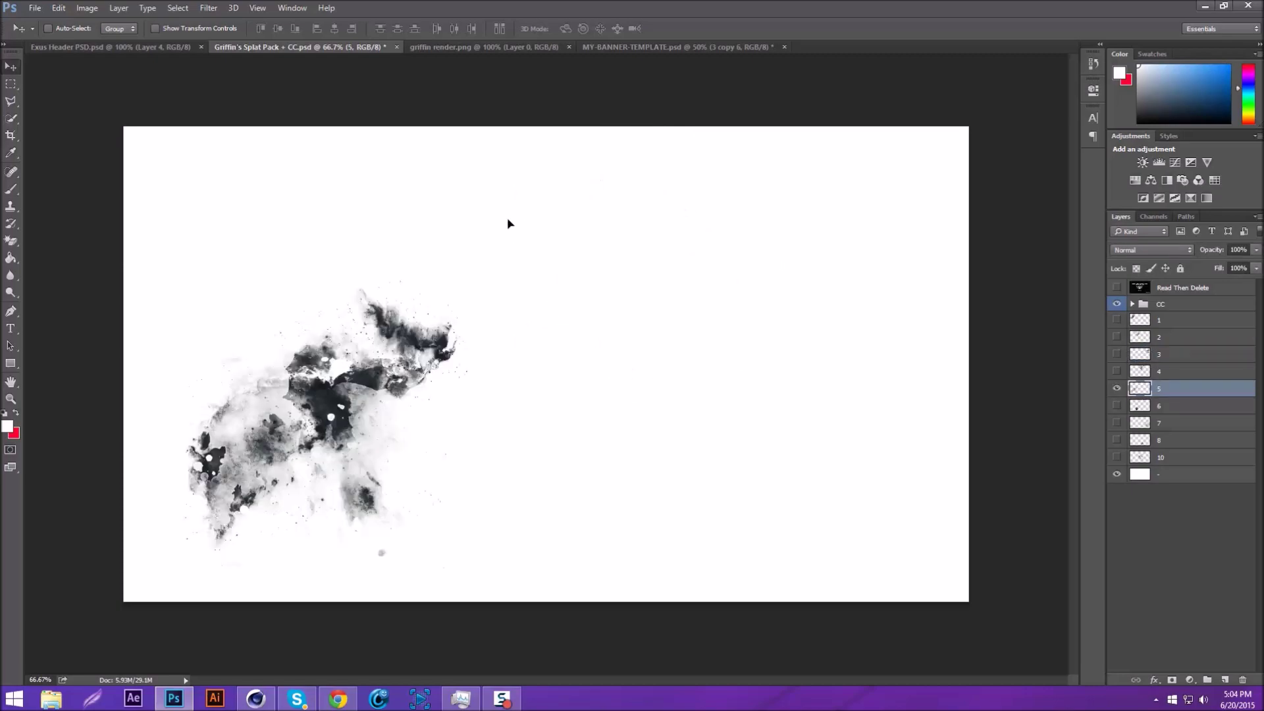
left_click(650, 46)
left_click_drag(1136, 318, 1137, 314)
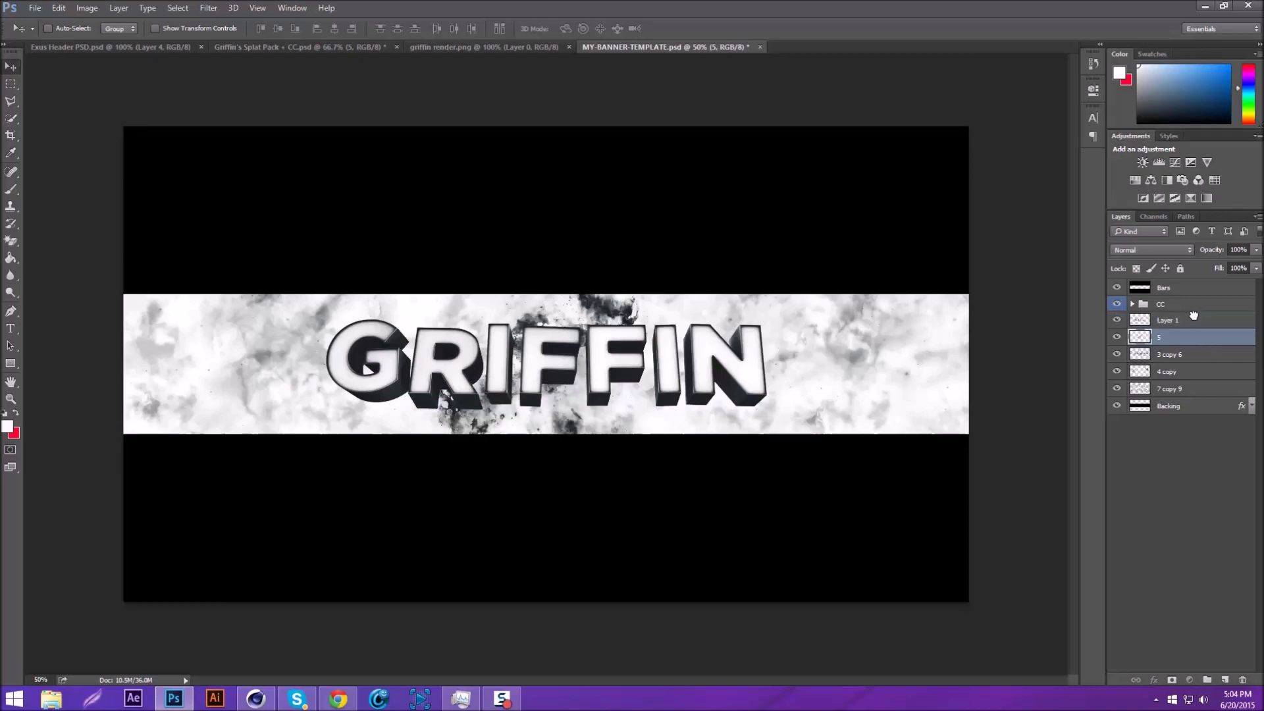
left_click_drag(812, 240, 760, 234)
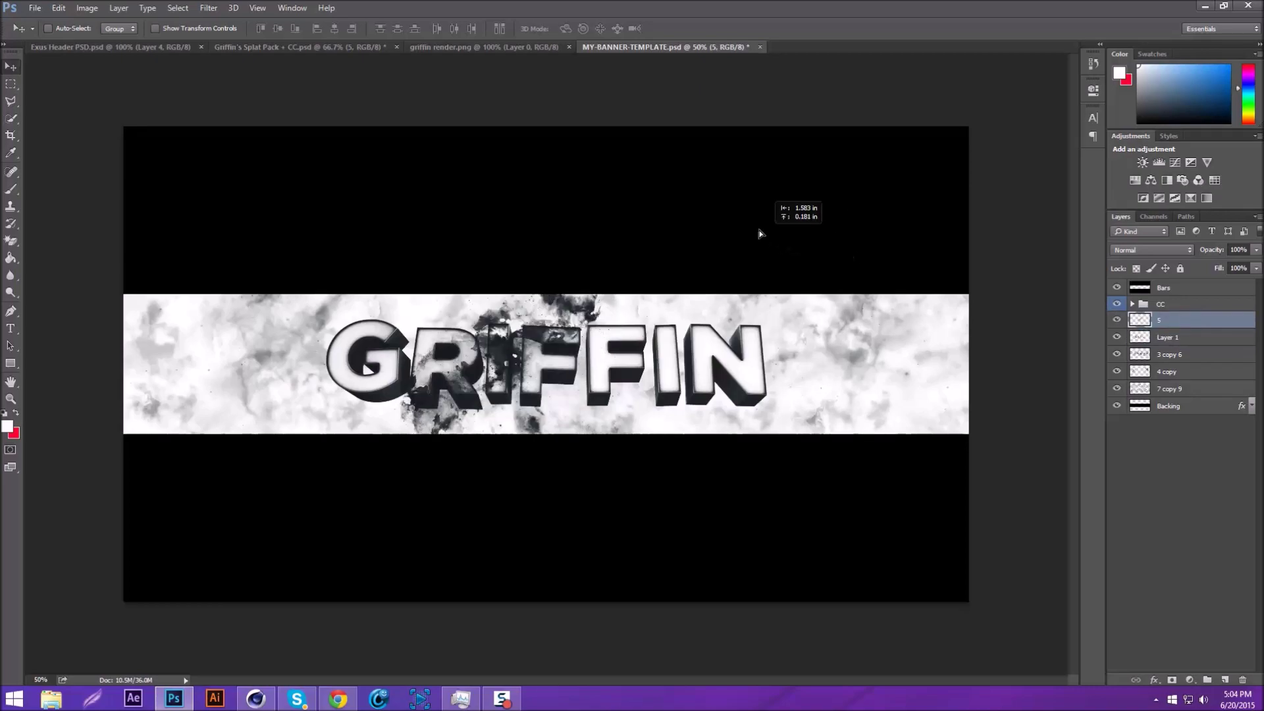
Step: Set splat layer 5 to Overlay blending and spread three duplicates of it over the GRIFFIN lettering
left_click(1152, 250)
left_click(1125, 379)
left_click_drag(838, 296, 810, 249)
key("ctrl+j")
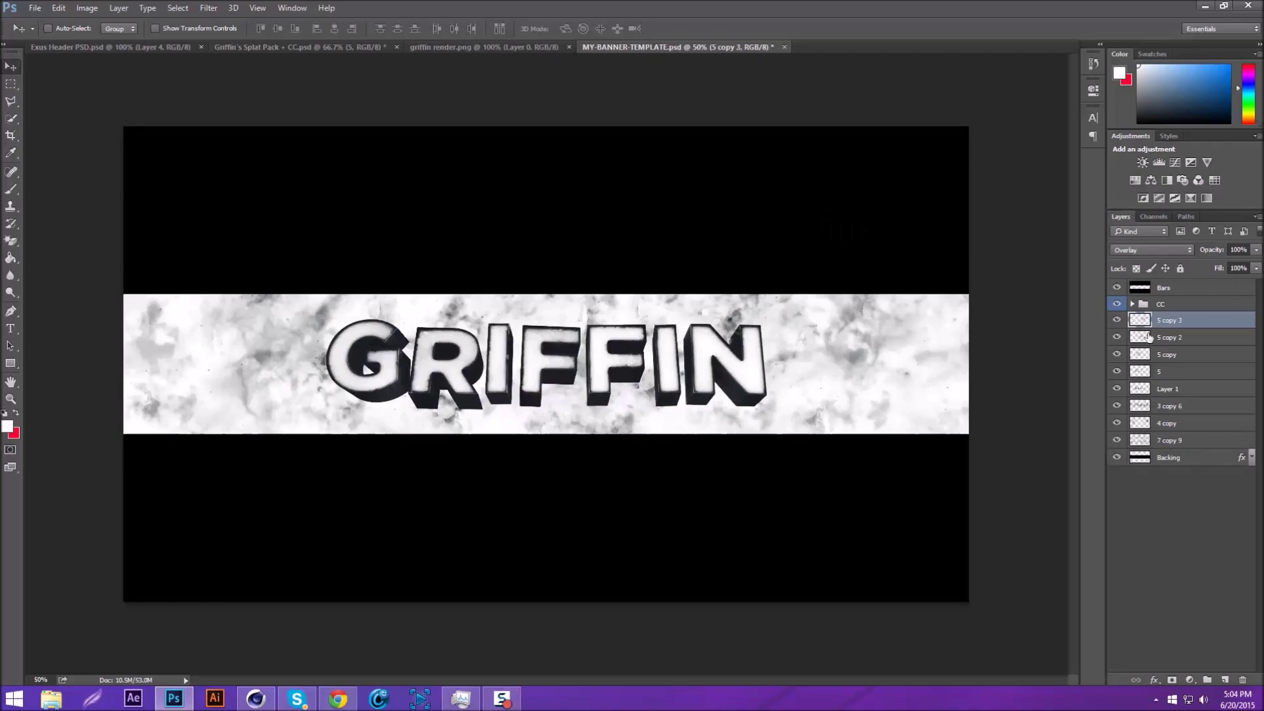
Step: Add a grey Color Overlay in Normal mode at about 18% opacity to the GRIFFIN render on Layer 1
double_click(1213, 395)
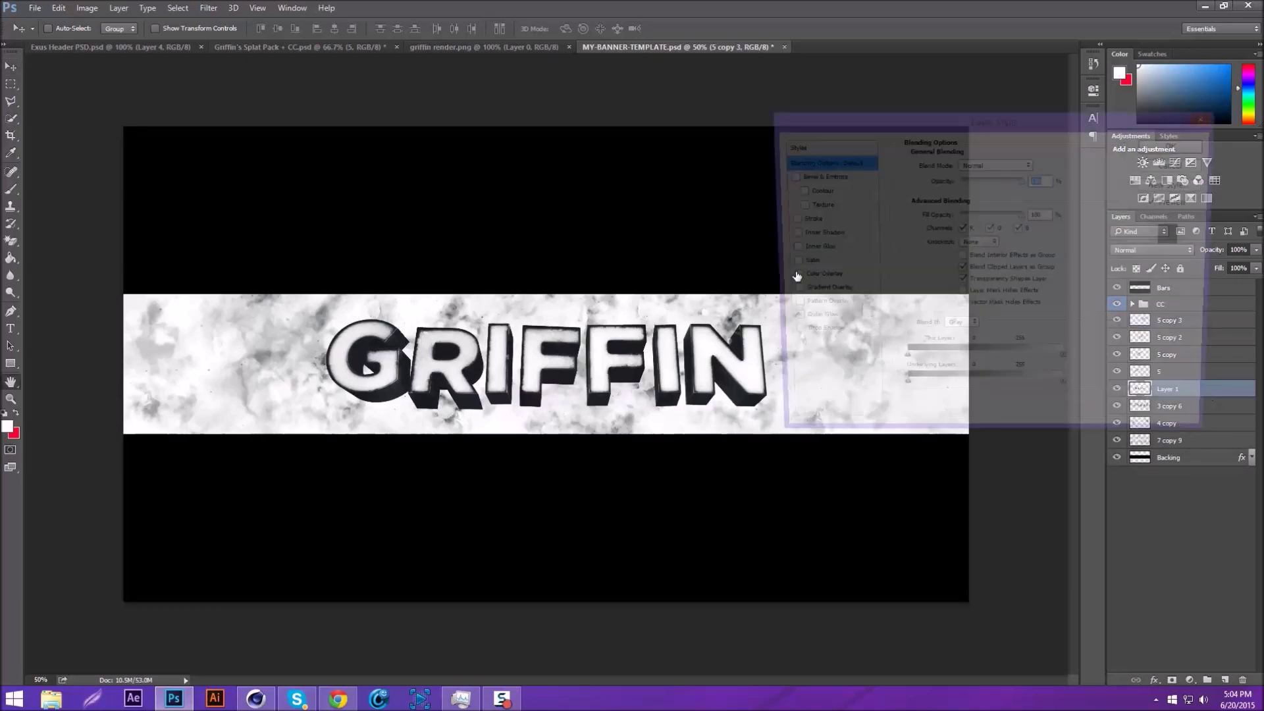
left_click(813, 278)
left_click_drag(979, 179, 958, 178)
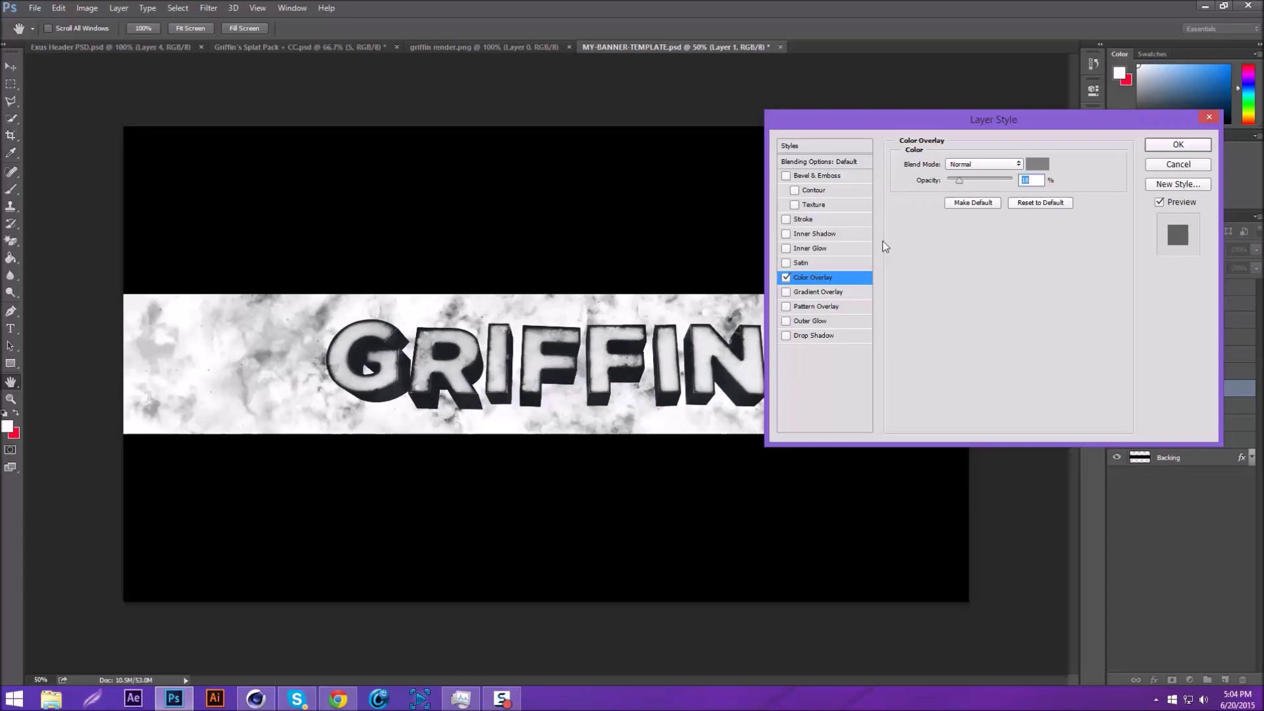
Step: Add an Inner Glow to the GRIFFIN render with Vivid Light blending and a size of 8 px
left_click(819, 248)
left_click(983, 164)
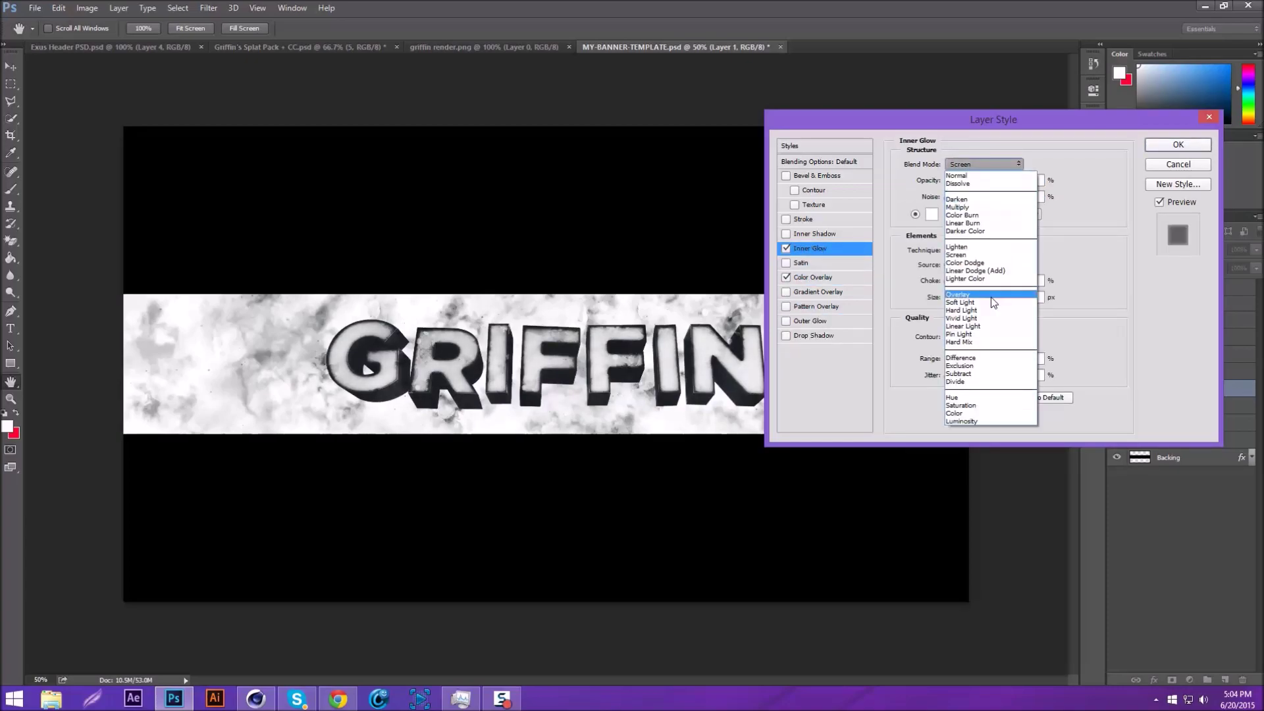
left_click(983, 317)
left_click_drag(996, 176, 995, 178)
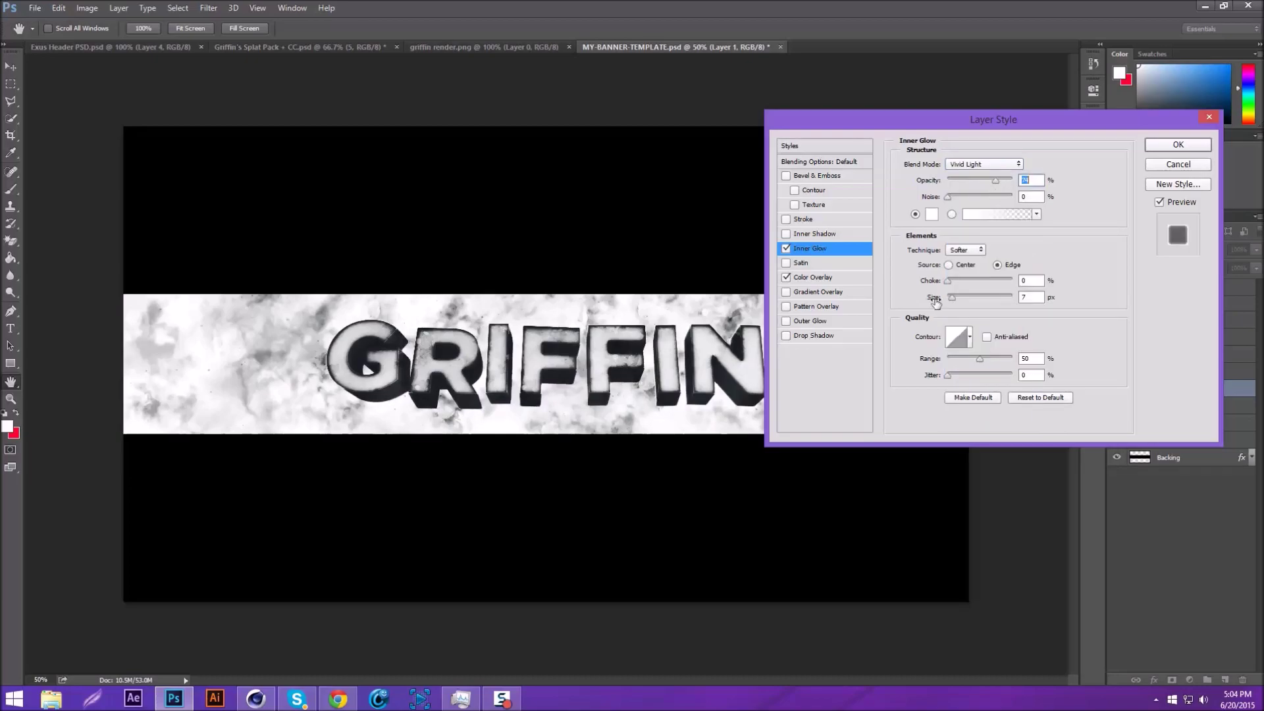
left_click_drag(955, 297, 952, 300)
Step: Add a black Drop Shadow to the GRIFFIN render at 100% opacity with a size of about 21 px
left_click(808, 335)
left_click_drag(970, 180, 1017, 183)
left_click_drag(948, 241, 956, 257)
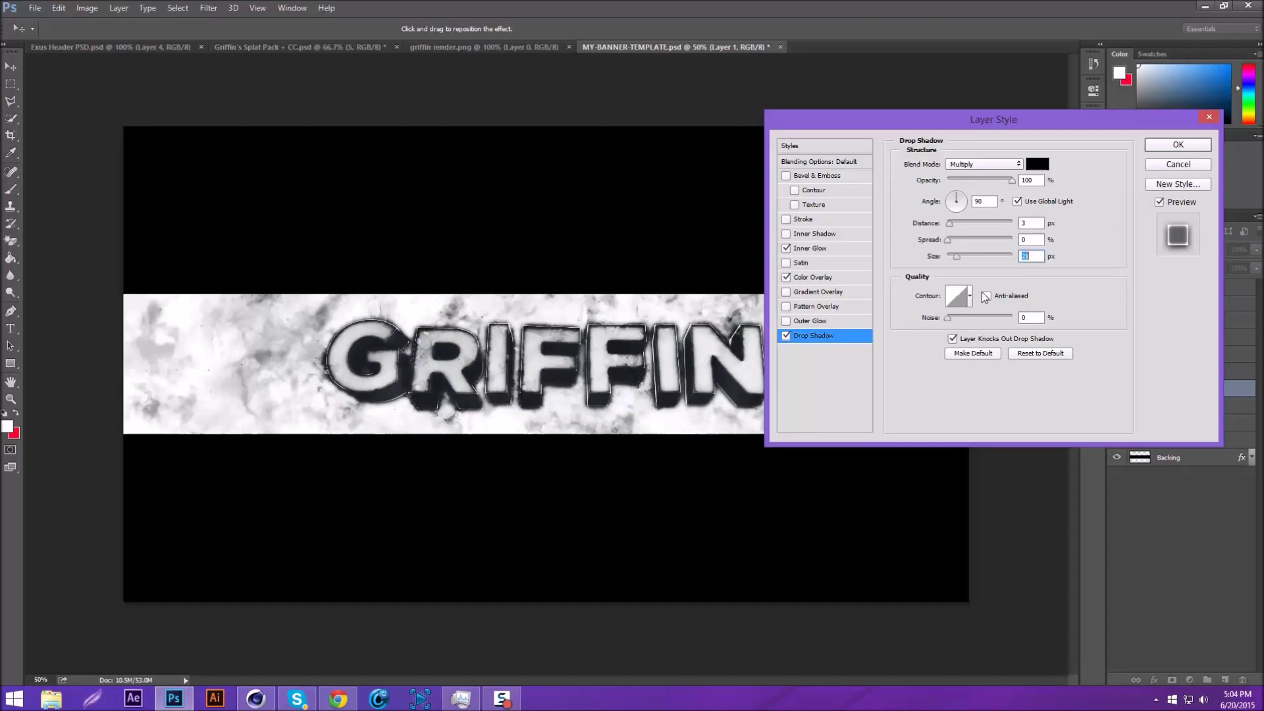
Step: Lower the Inner Glow opacity to about 45%, apply the layer styles and collapse the effects list of Layer 1
left_click(786, 250)
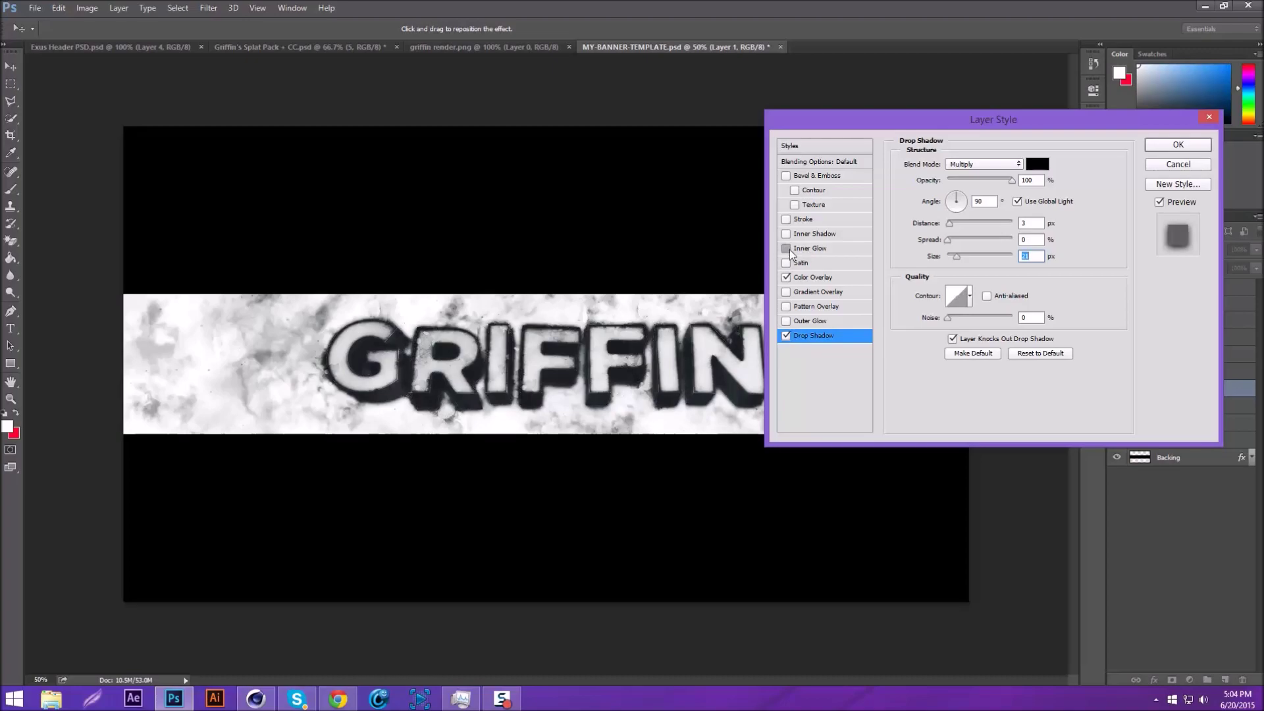
left_click(792, 249)
left_click(976, 181)
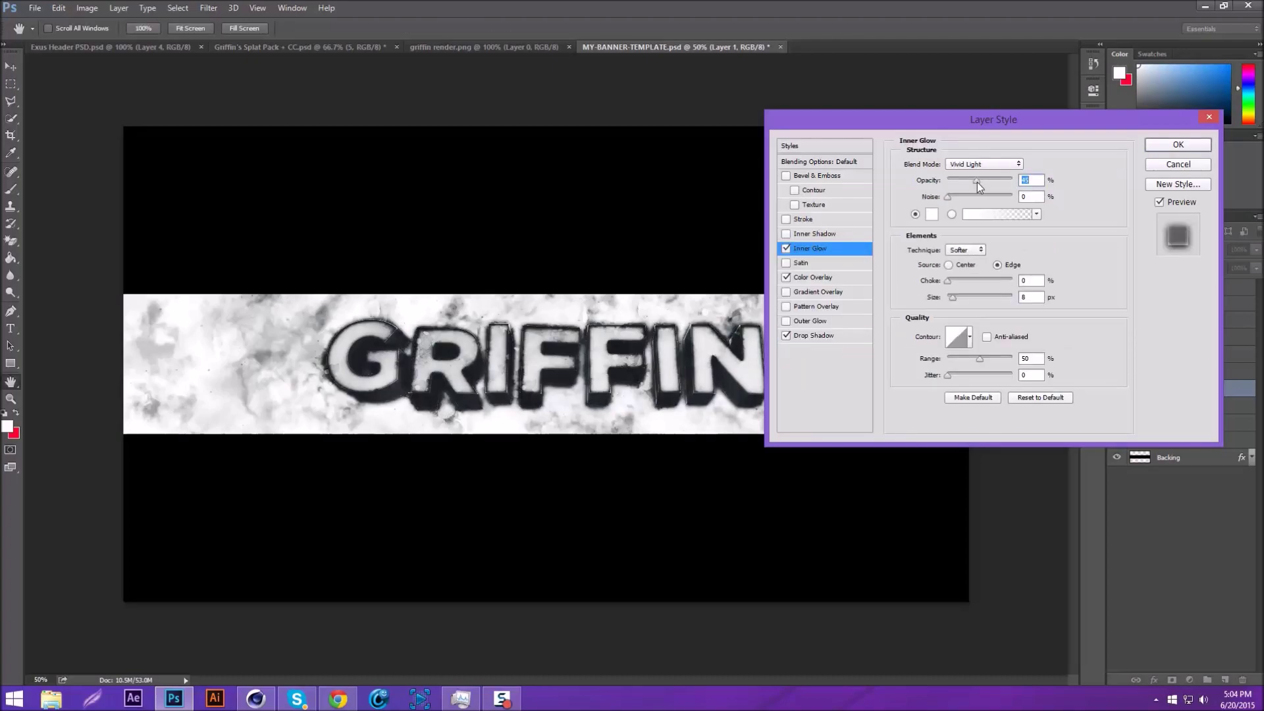
left_click(1196, 146)
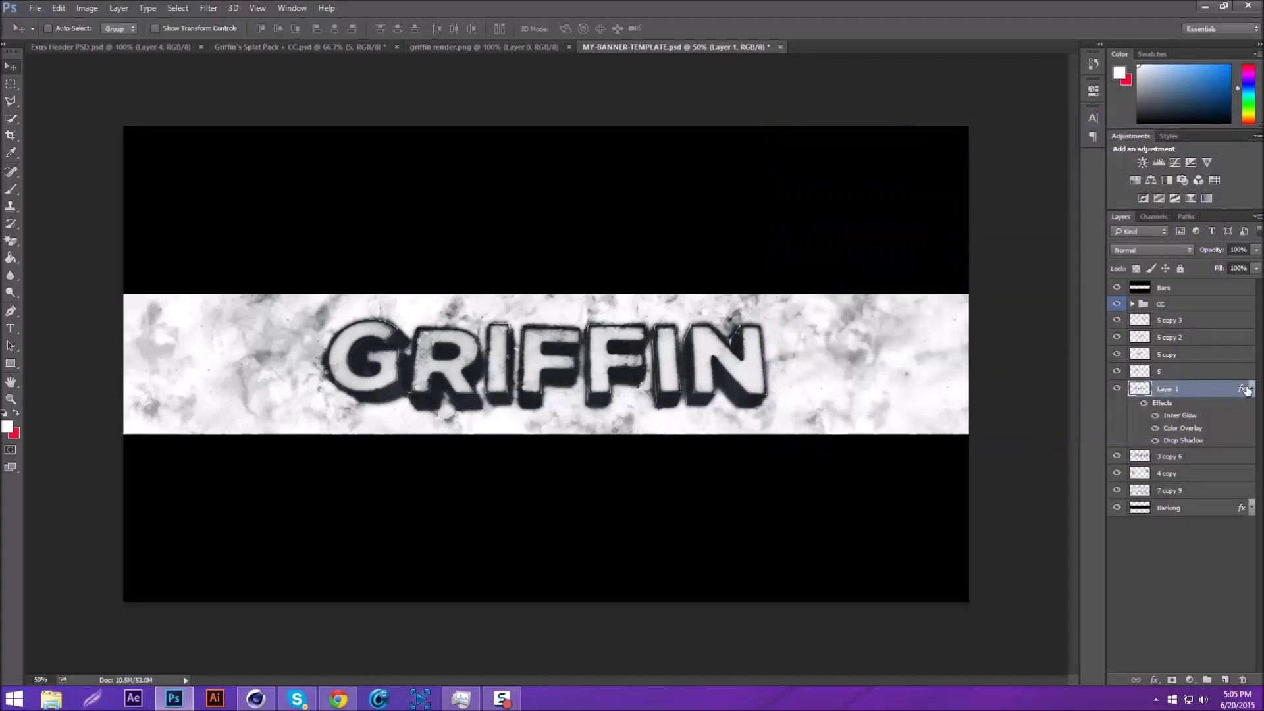
left_click(1251, 389)
Step: Clip the four splat 5 layers to the GRIFFIN render and add two more clipped duplicates over the lettering
left_click(1193, 373)
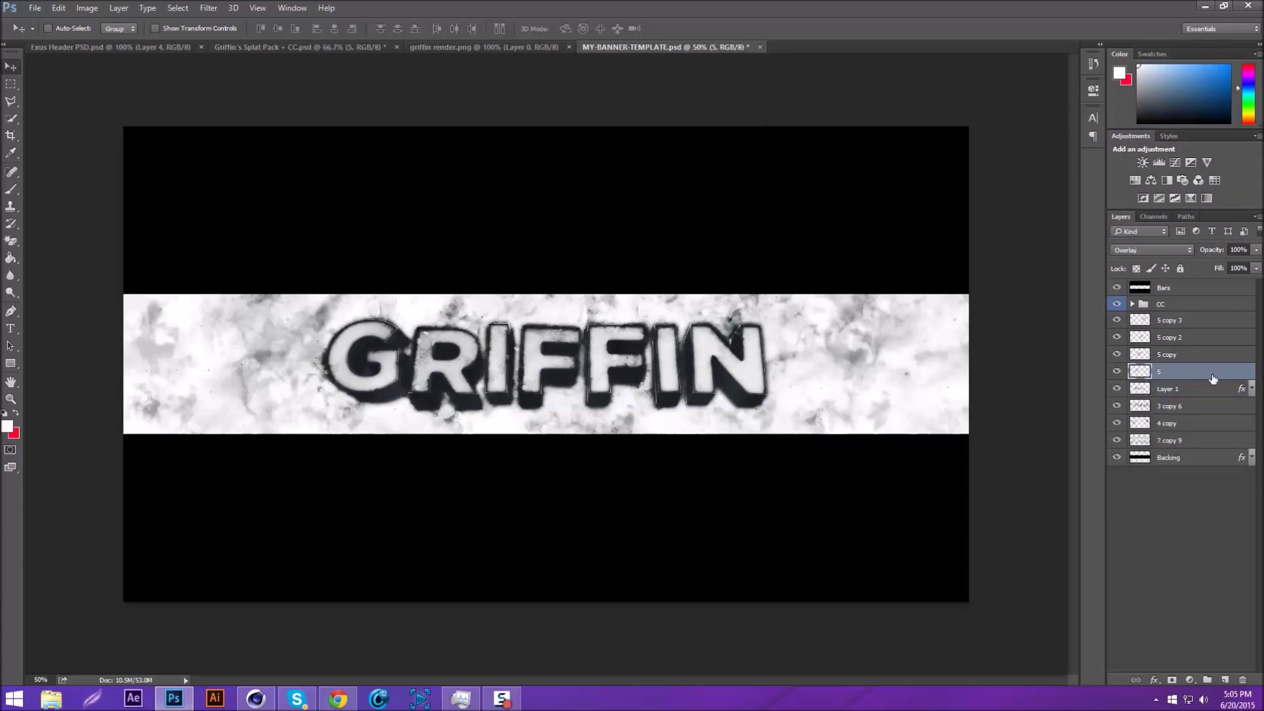
left_click(1195, 322, "shift")
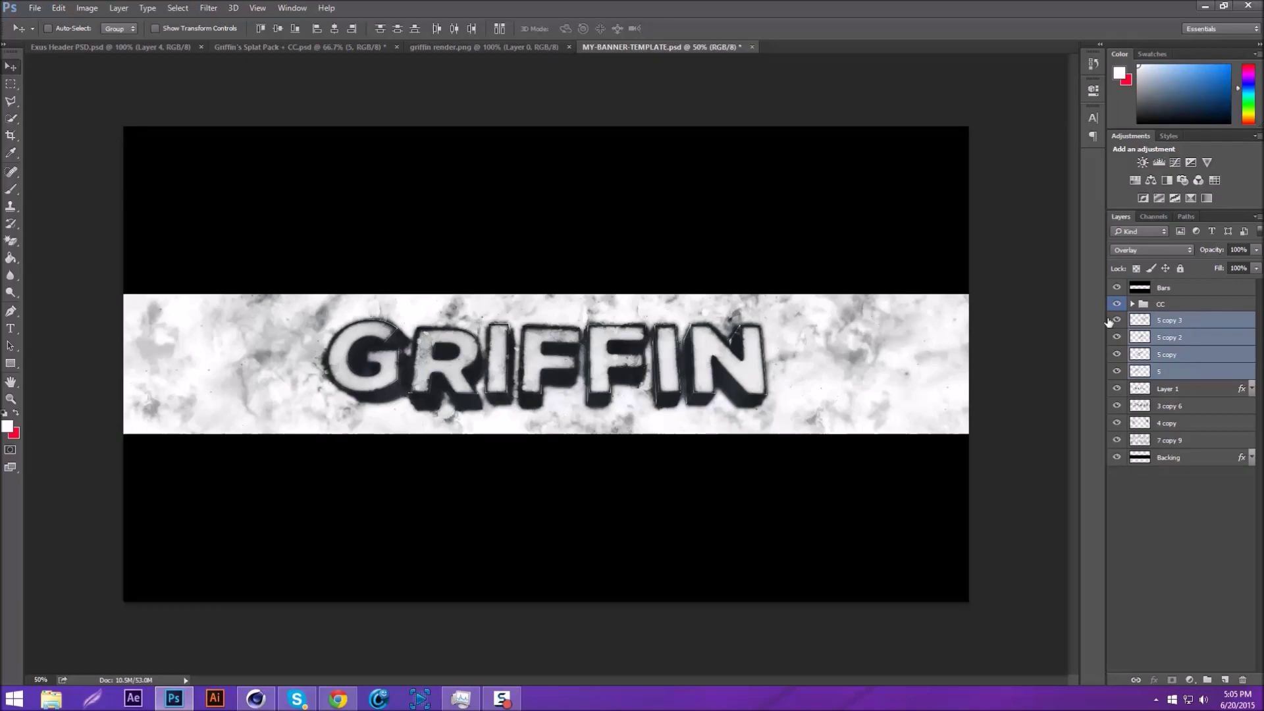
right_click(1134, 336)
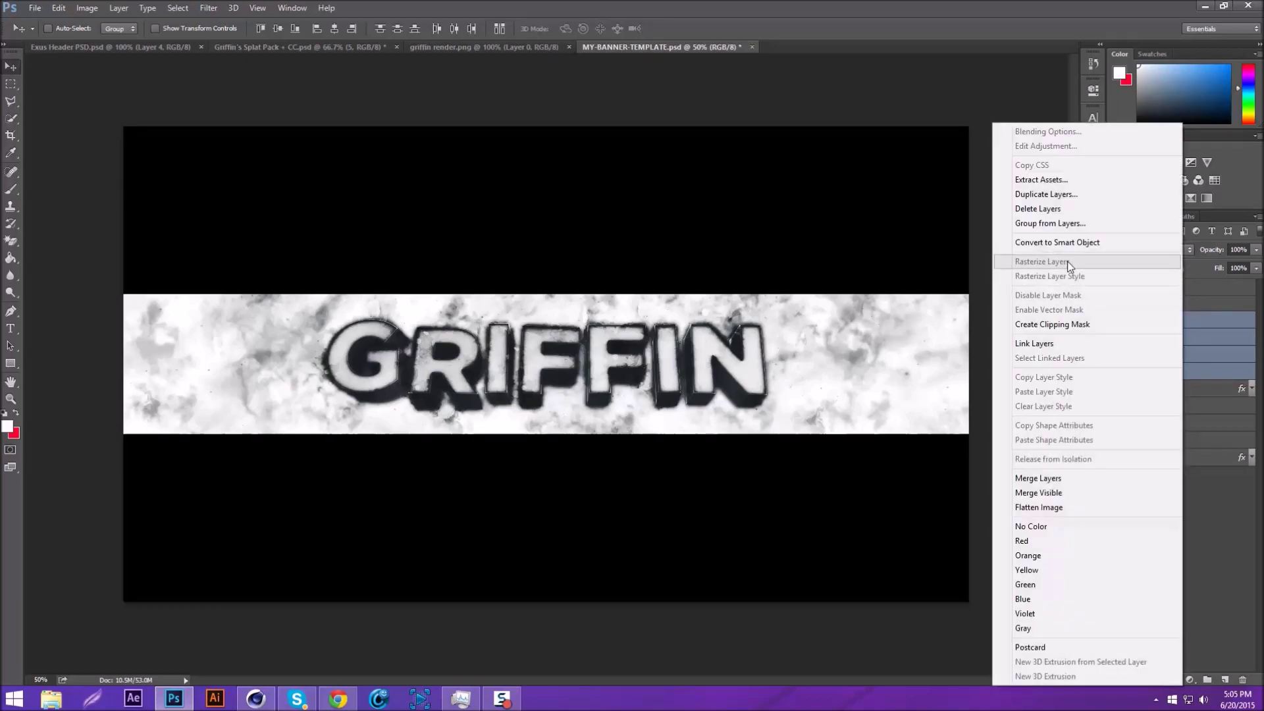
left_click(1051, 324)
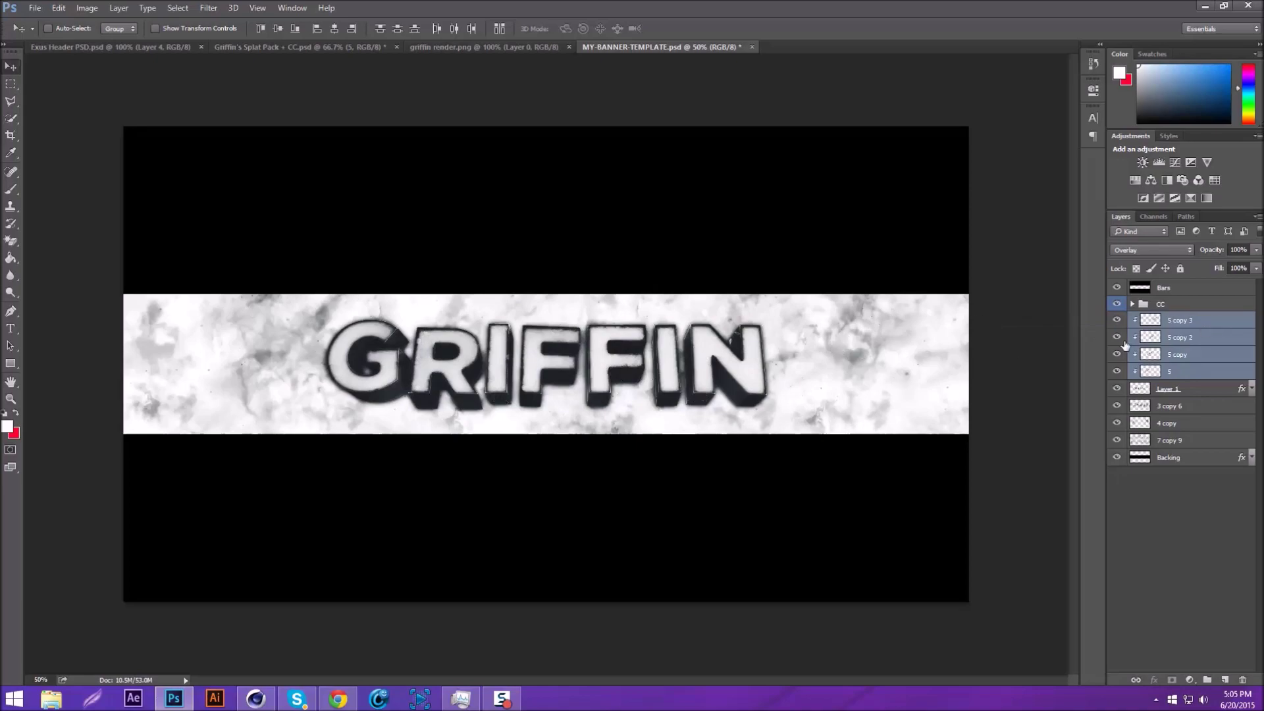
left_click(1182, 322)
left_click_drag(798, 287, 622, 295, "alt")
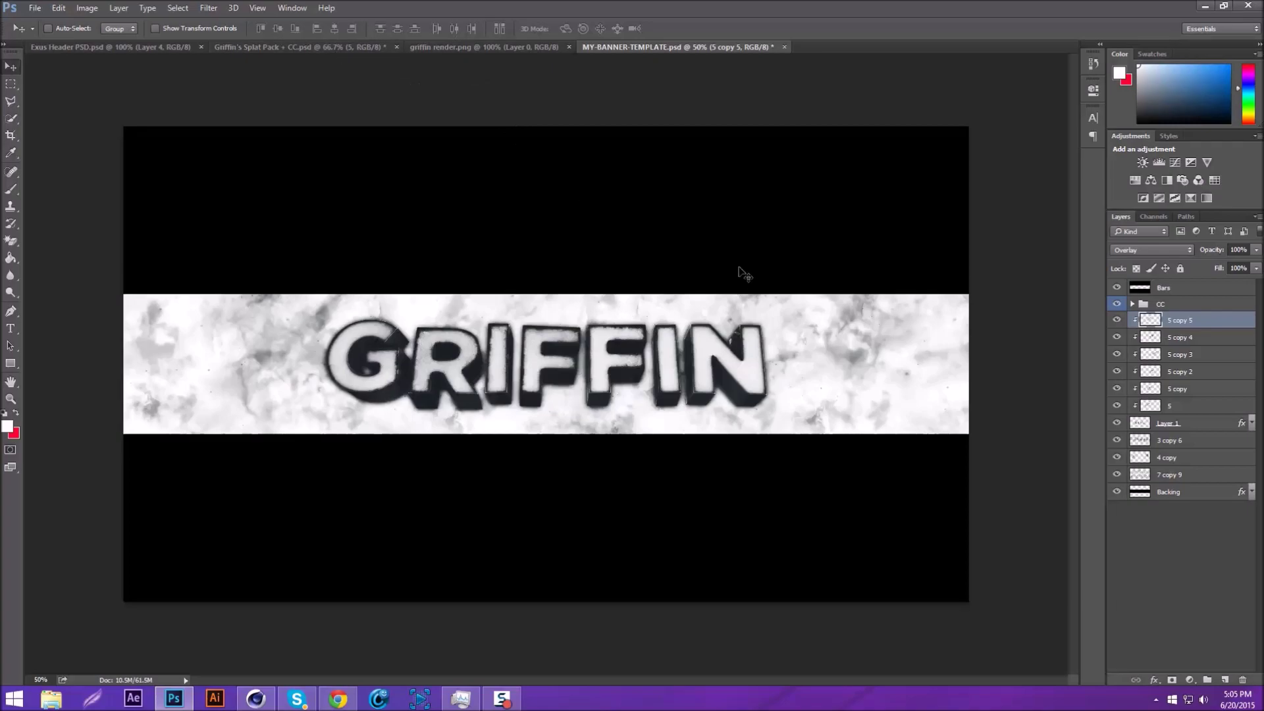
Step: Look at the finished Exus Header document as a reference for the two-tone lettering, and return to the banner template
left_click(148, 46)
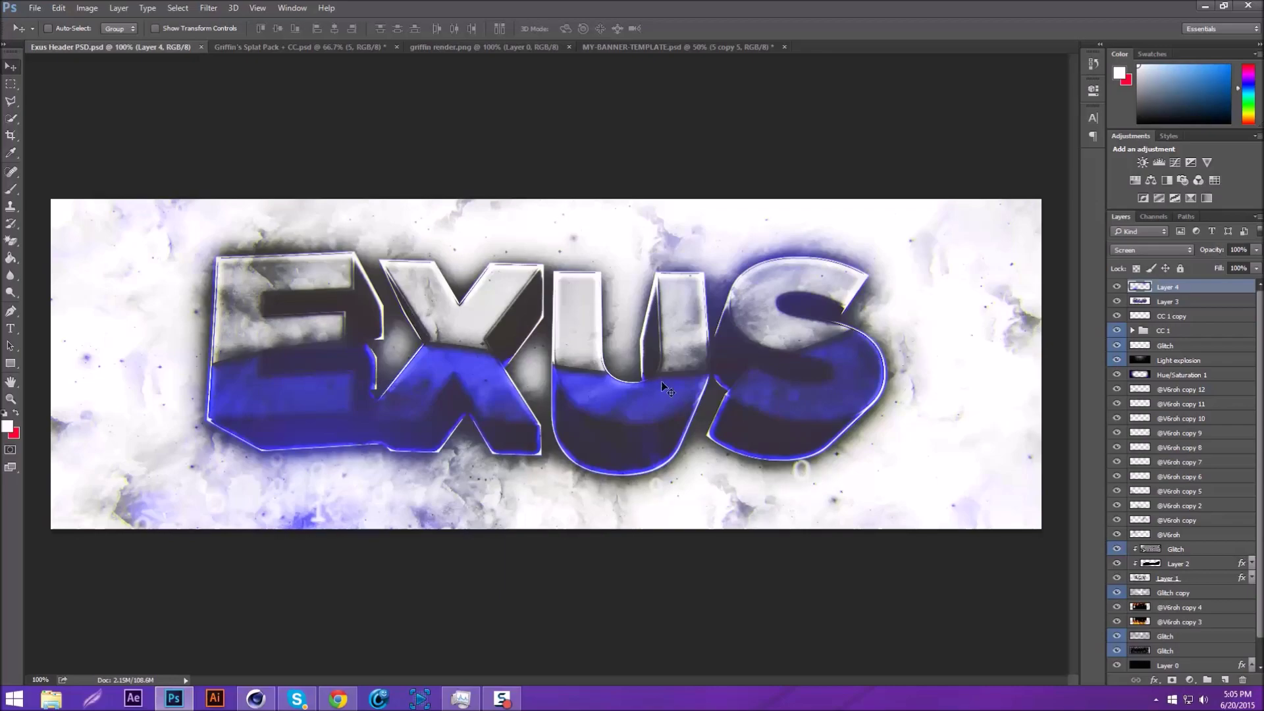
left_click(646, 48)
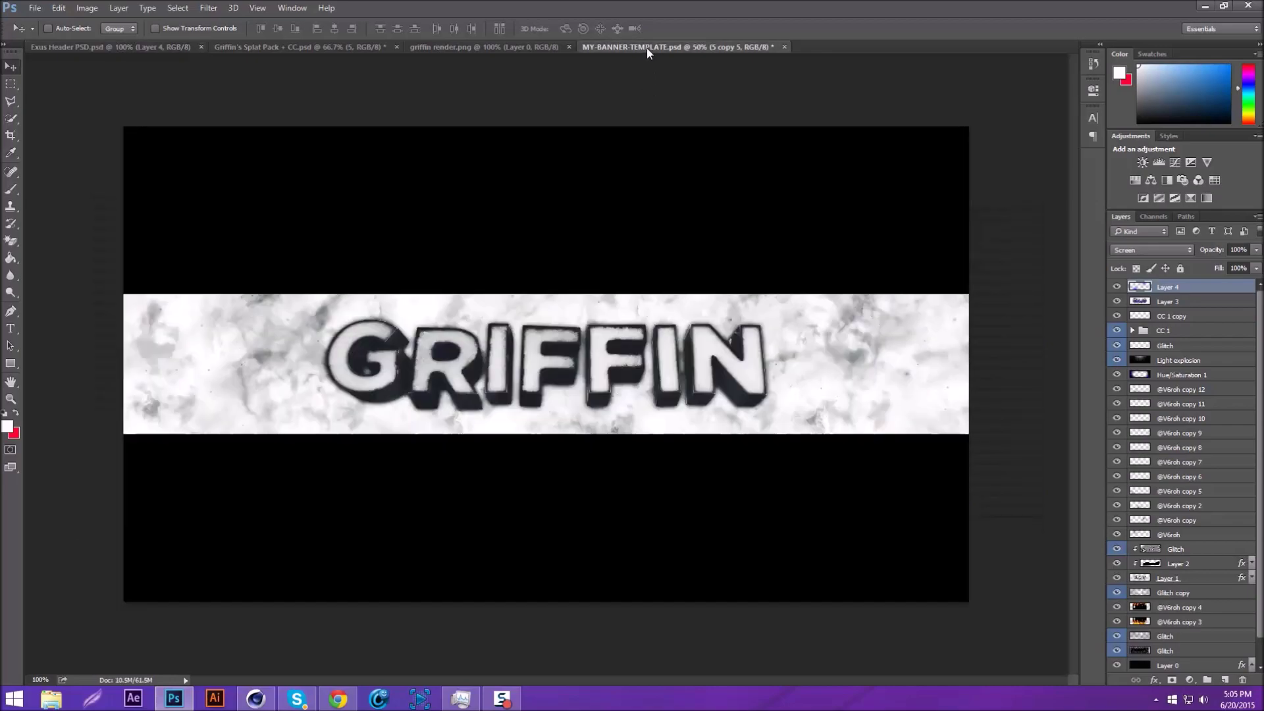
left_click(1224, 680)
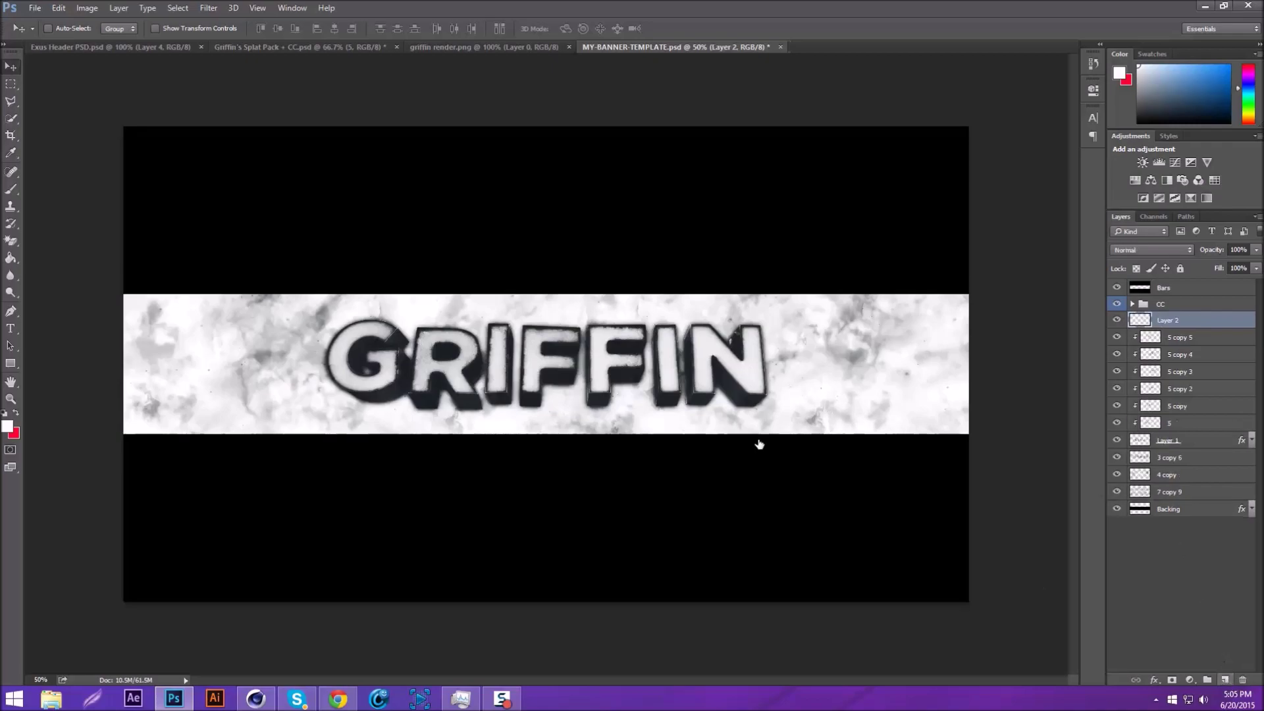
key("ctrl+plus")
key("ctrl+plus")
key("ctrl+plus")
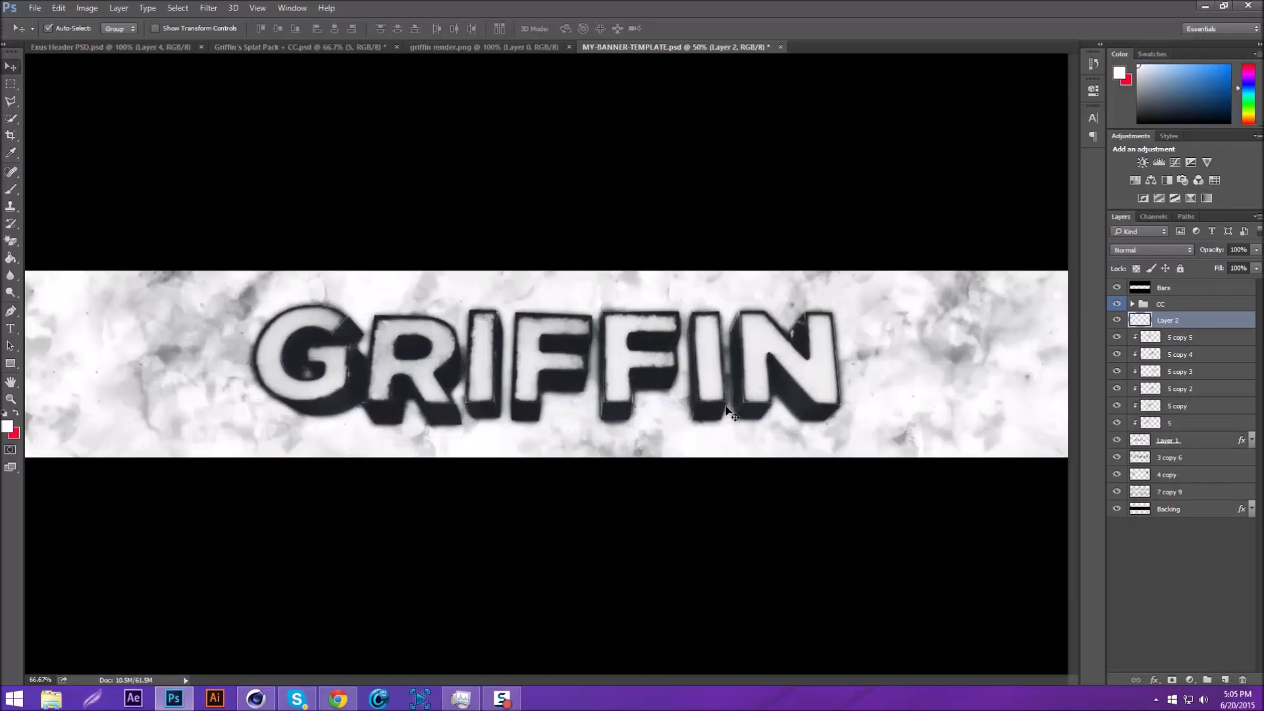
key("Delete")
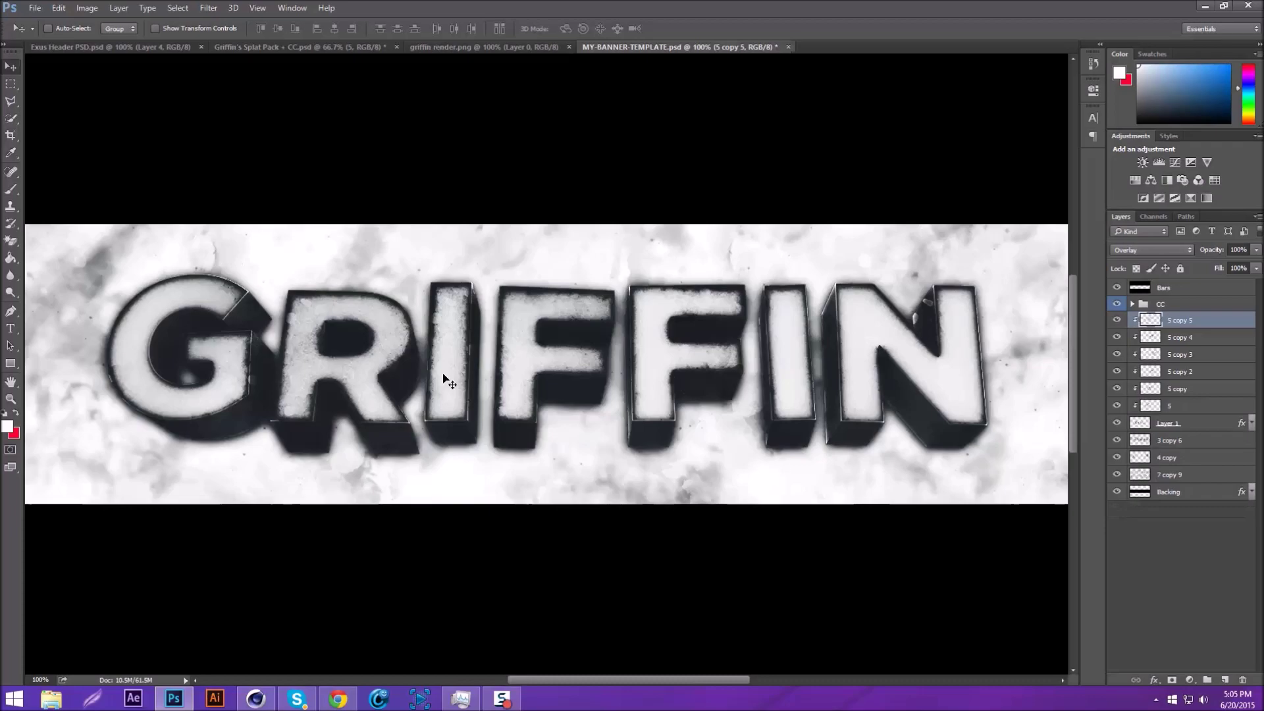
Step: Draw a closed Pen path with a wavy upper edge across the middle of GRIFFIN that encloses the lower half of the letters
left_click(11, 311)
key("ctrl+minus")
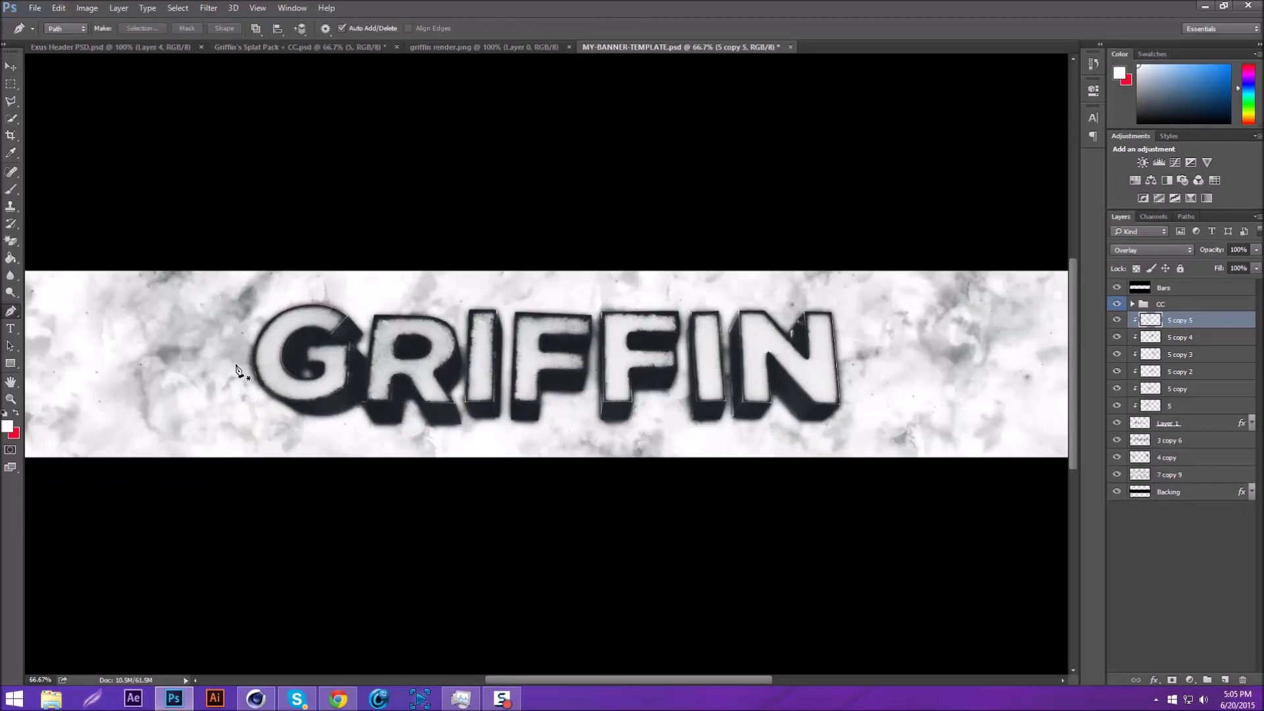
left_click(236, 356)
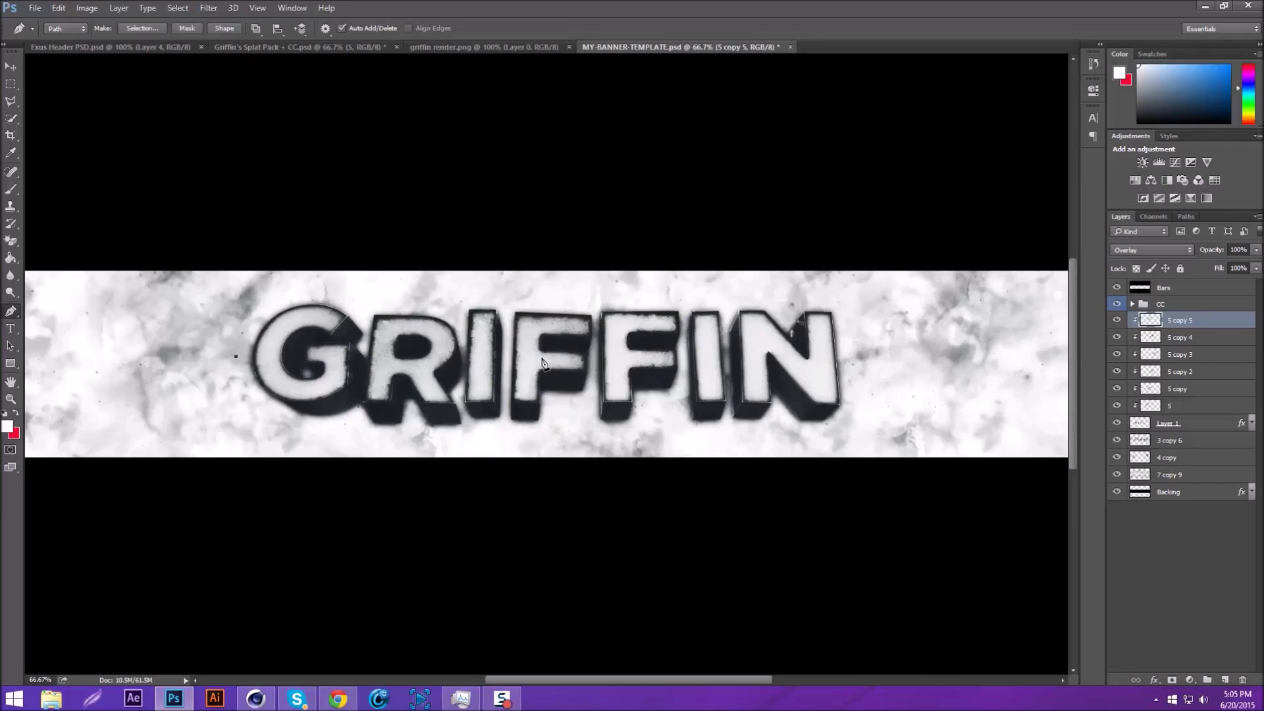
left_click_drag(541, 357, 709, 428)
left_click_drag(710, 428, 708, 424)
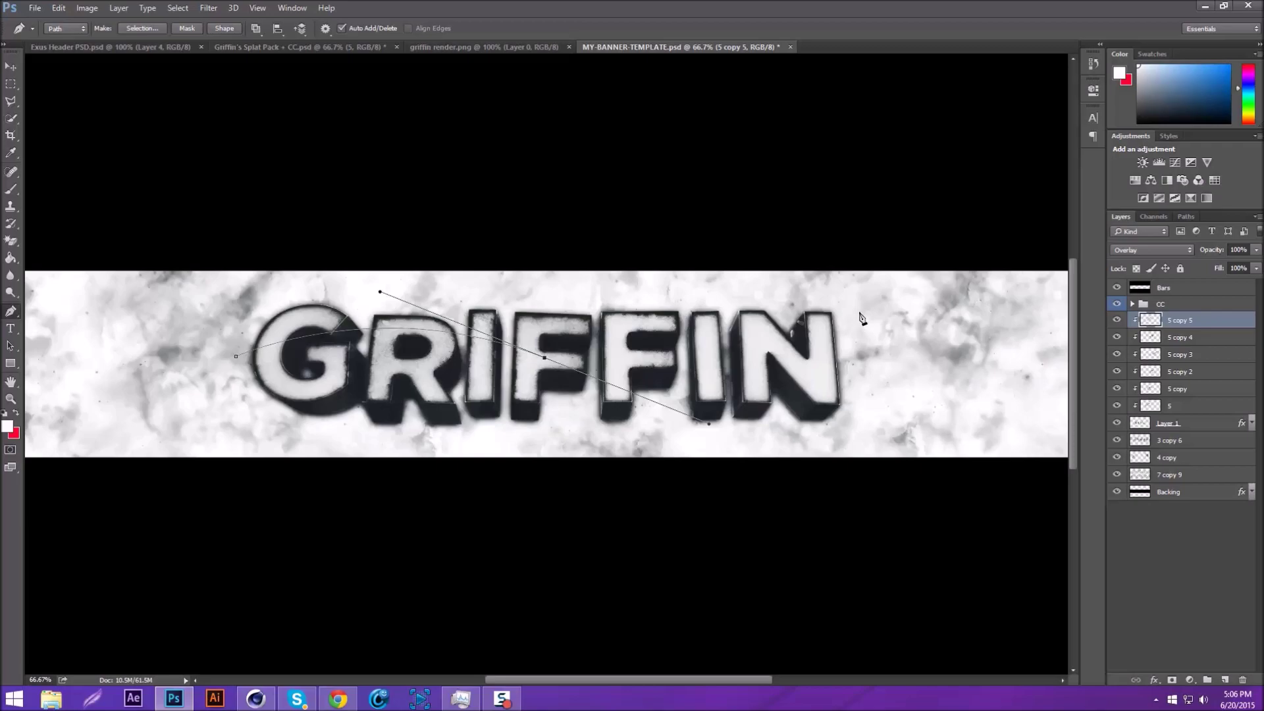
left_click(855, 317)
left_click(882, 446)
left_click(219, 435)
left_click(236, 356)
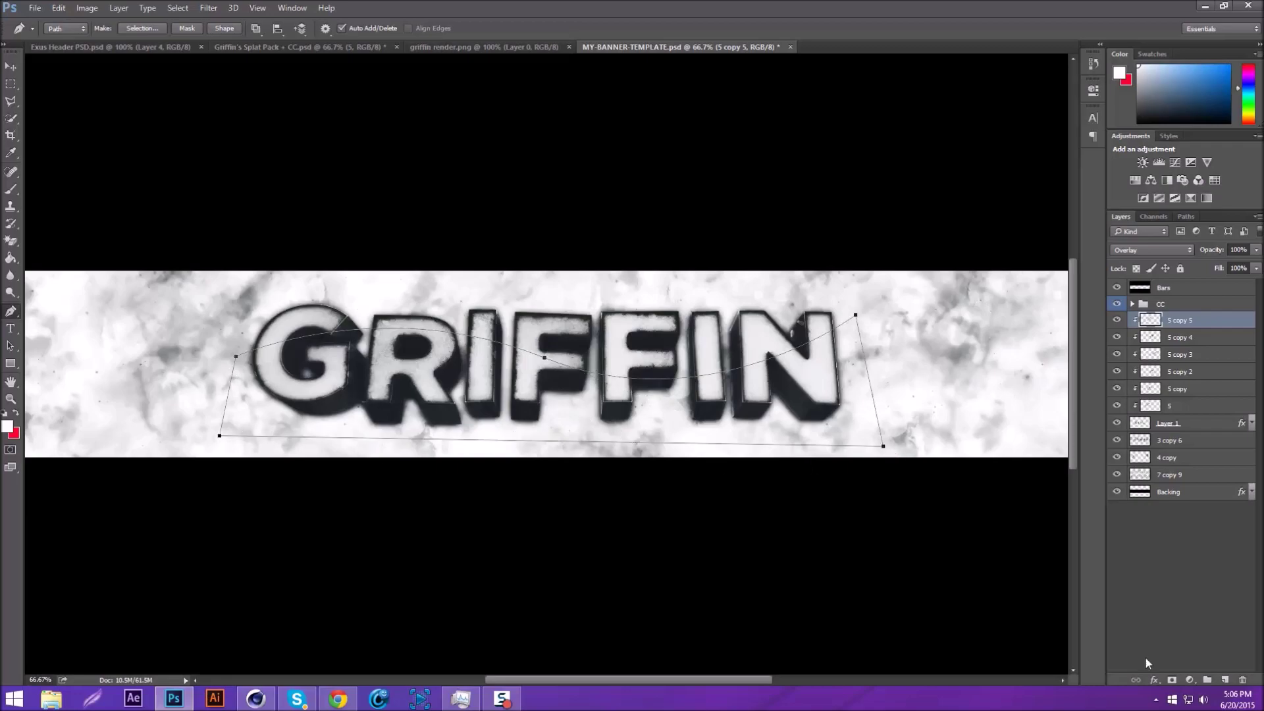
Step: Fill the wavy path with black at 100% opacity on a new layer and shift the shape slightly down
left_click(1225, 680)
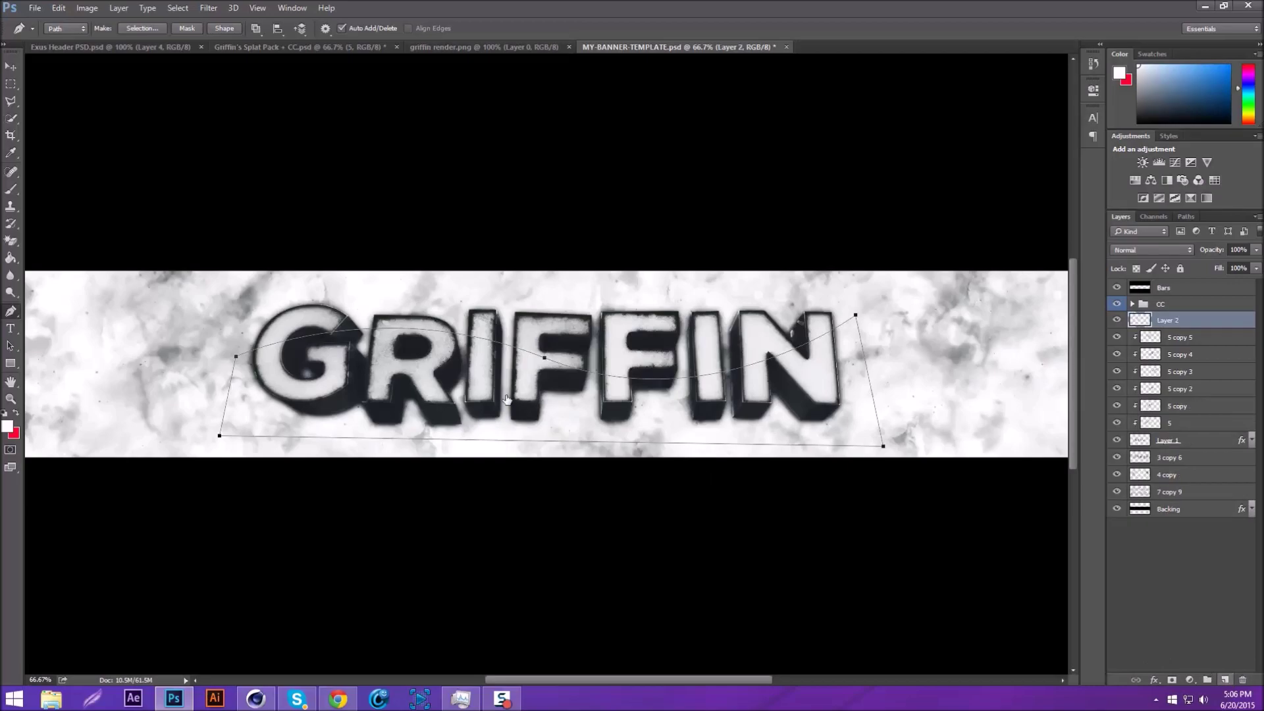
right_click(511, 398)
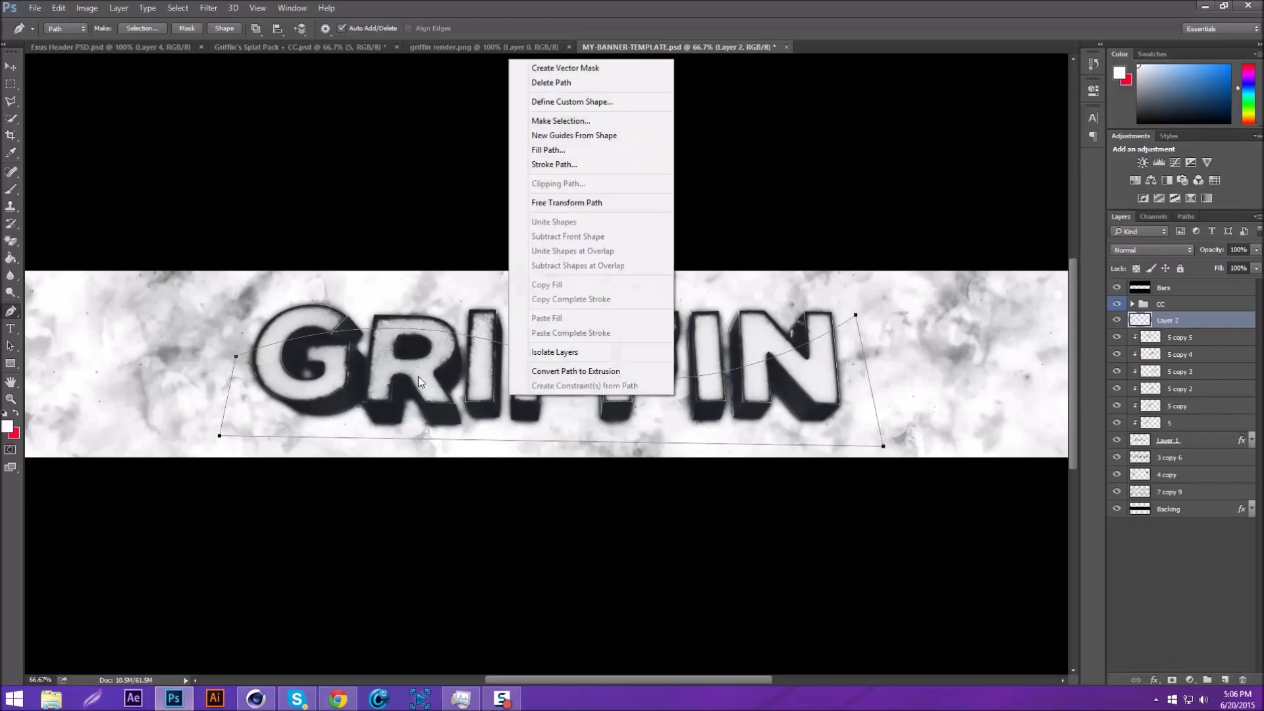
left_click(564, 150)
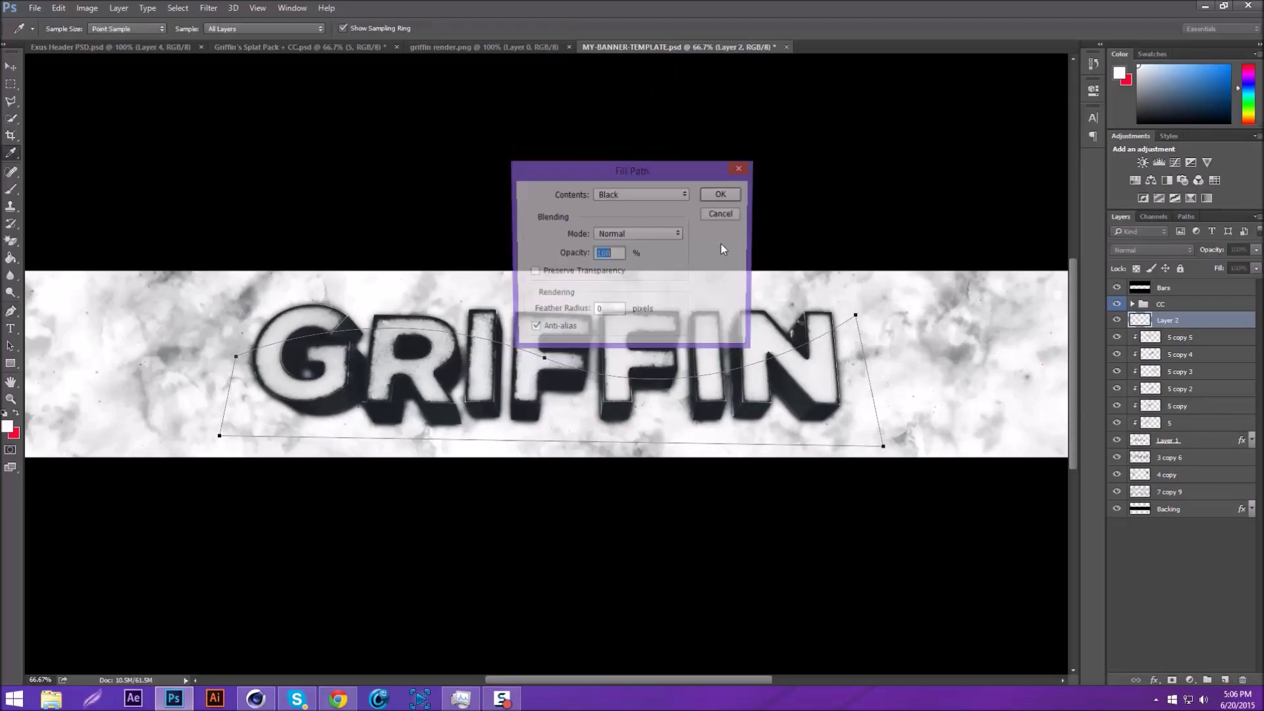
left_click(721, 195)
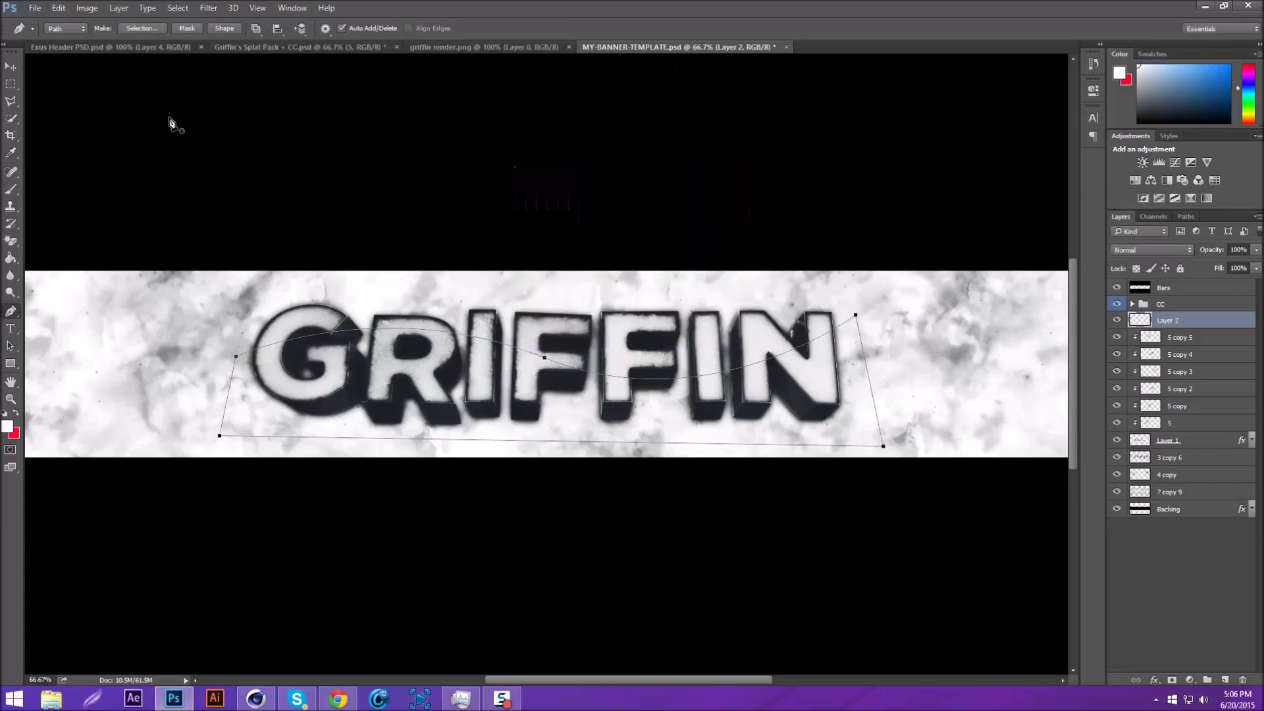
left_click(11, 66)
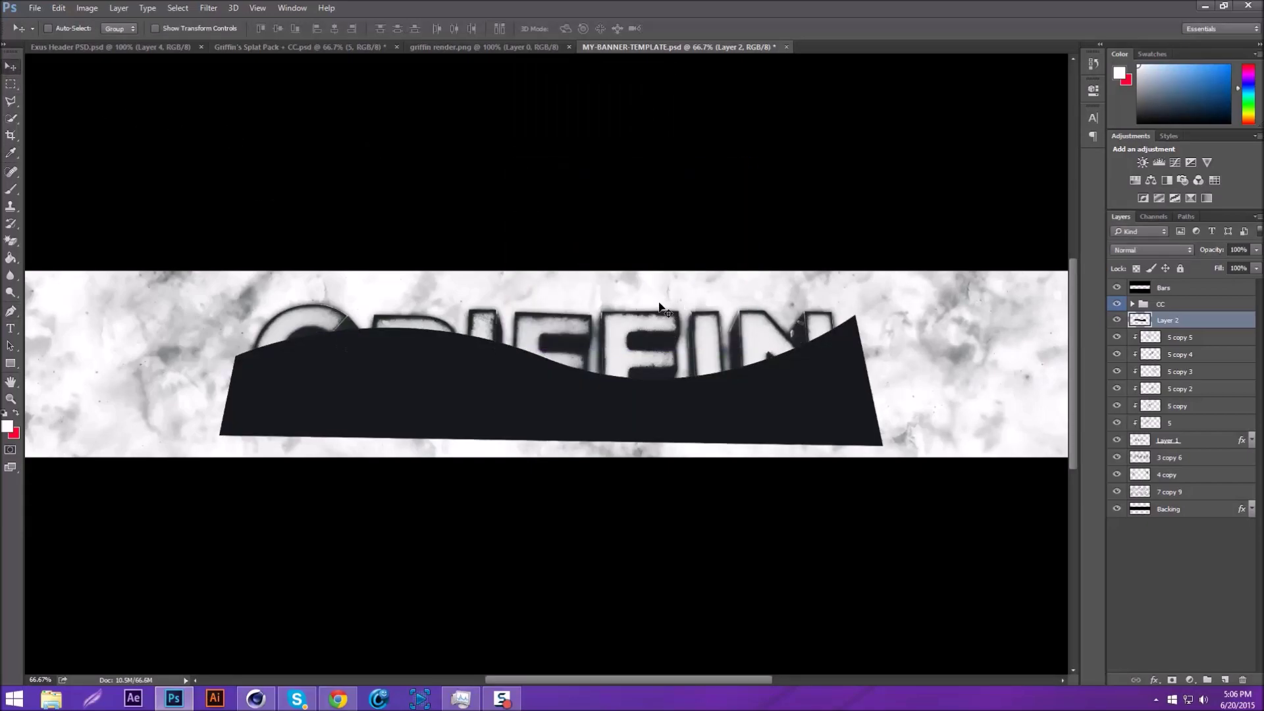
left_click_drag(658, 301, 652, 310)
Step: Clip the black wave shape on Layer 2 to the GRIFFIN lettering with a clipping mask
right_click(1211, 317)
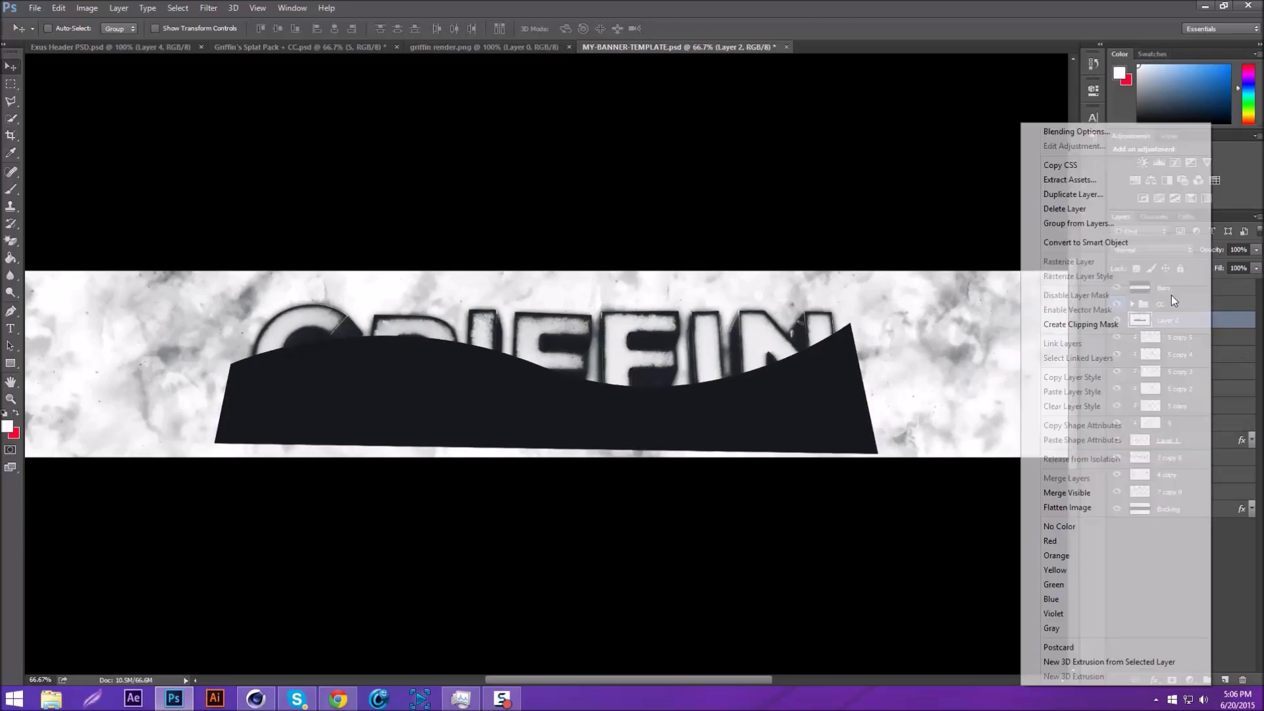
left_click(1087, 243)
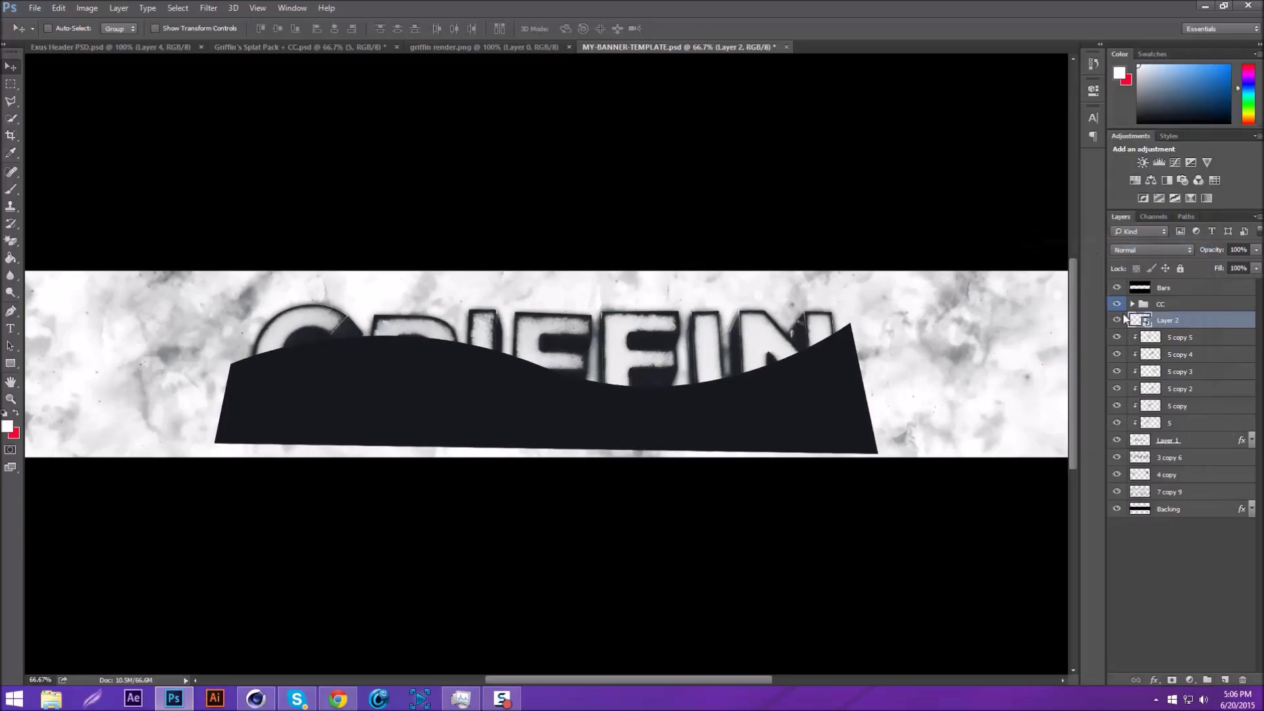
right_click(1161, 318)
left_click(1048, 323)
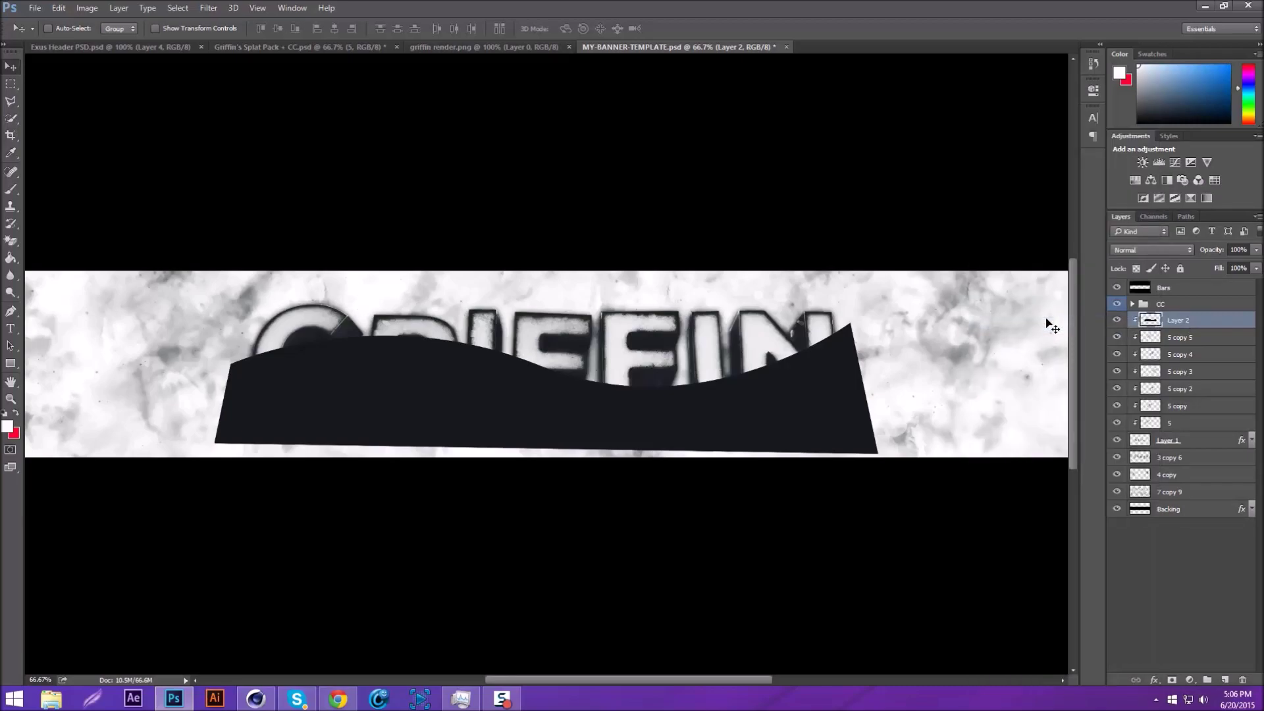
Step: Move Layer 2 beneath the clipped splat layers, directly above the lettering layer, and give it a ff0000 Color Overlay
left_click_drag(1193, 323, 1199, 429)
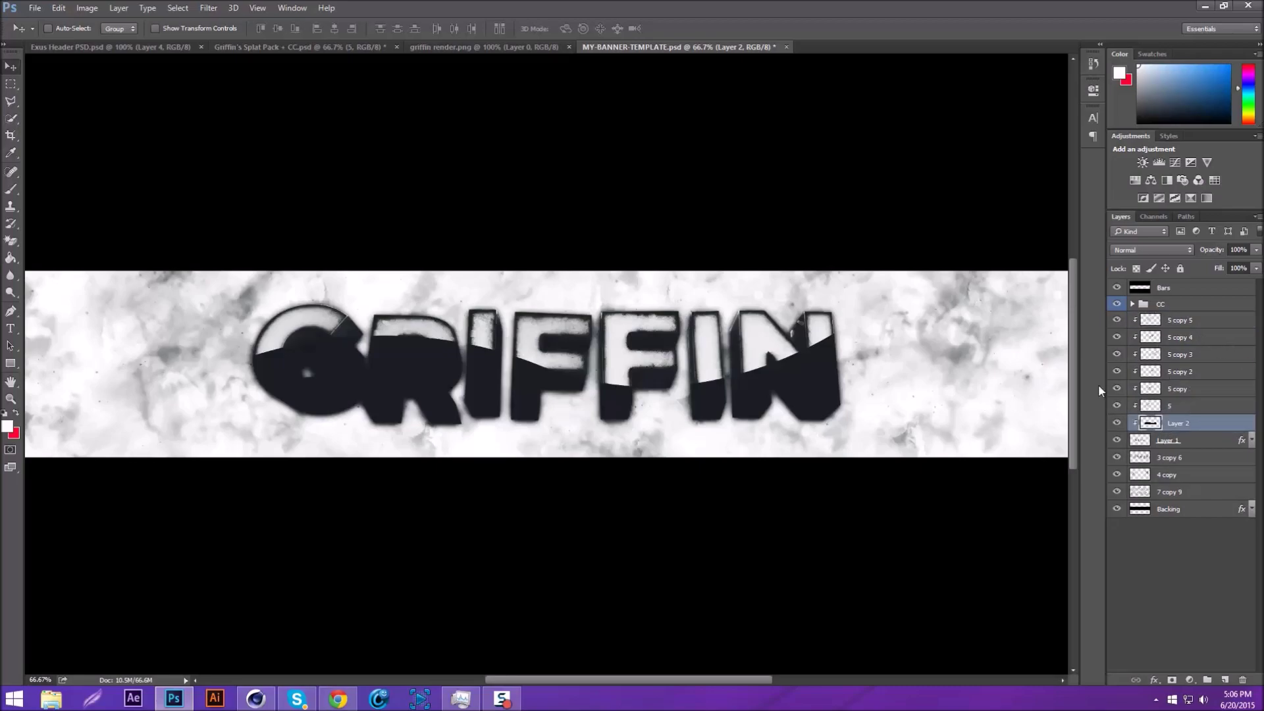
double_click(1204, 423)
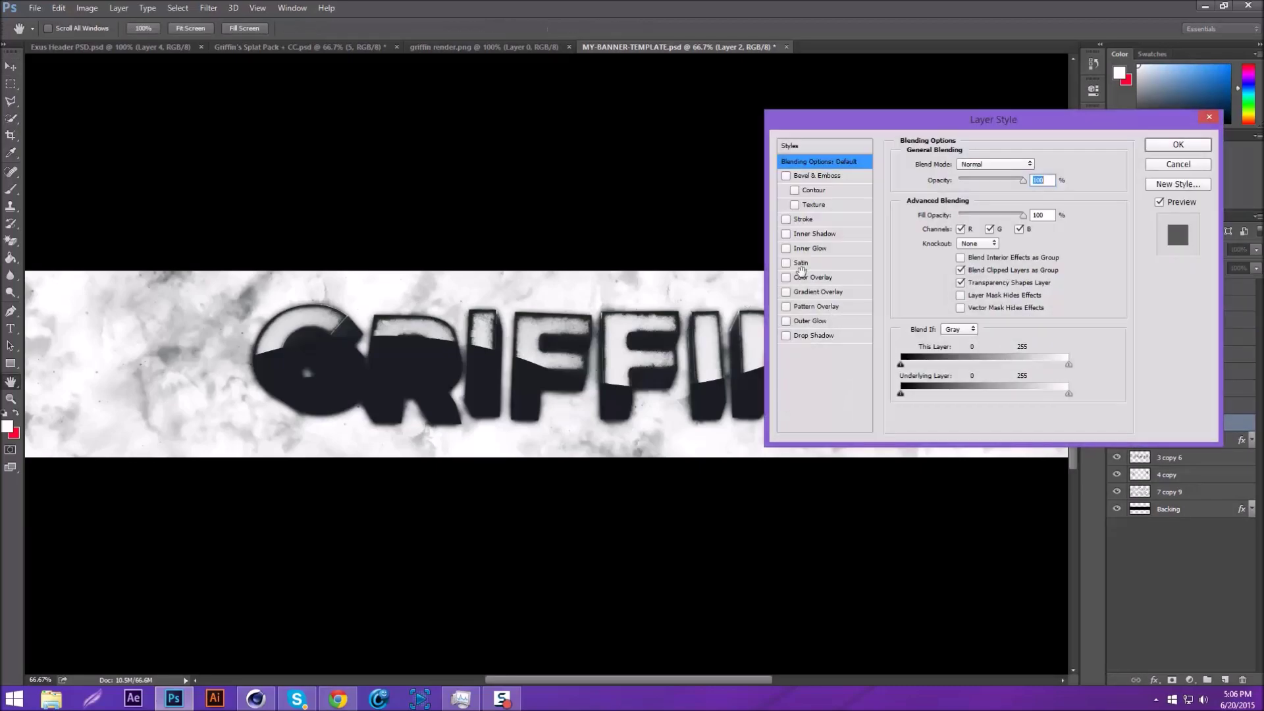
left_click(813, 277)
left_click(1037, 164)
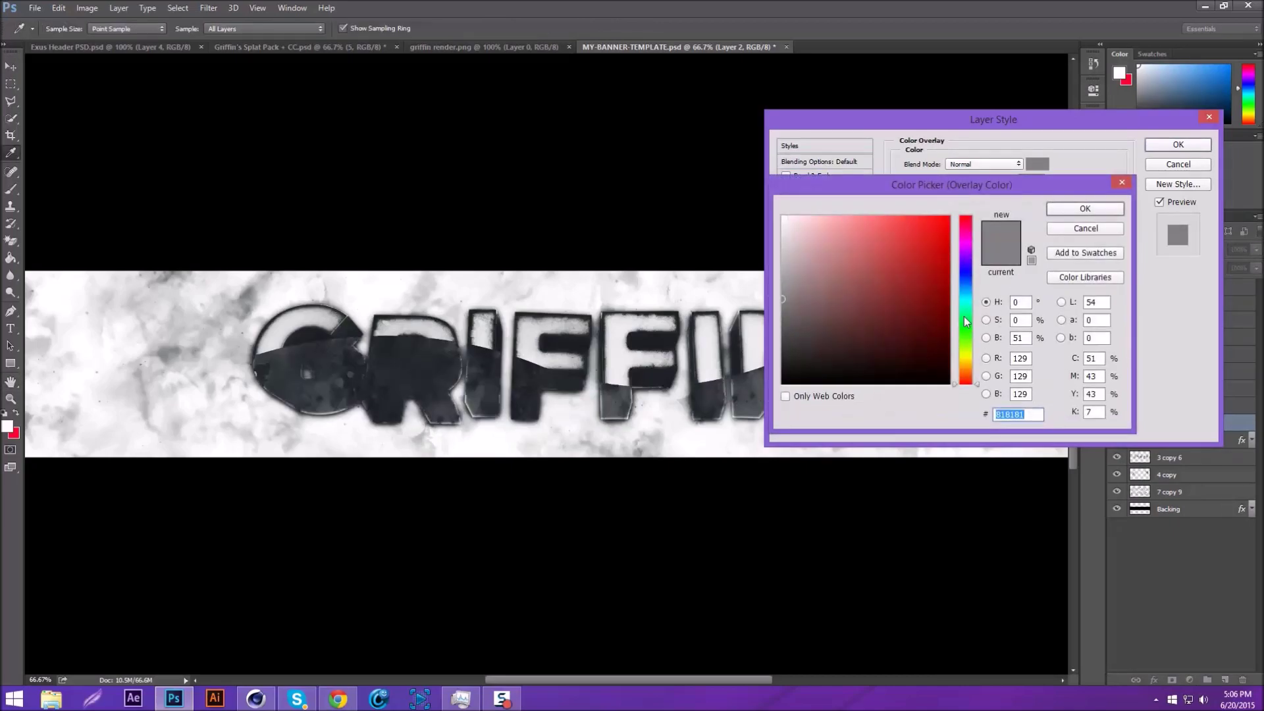
type("ff0000")
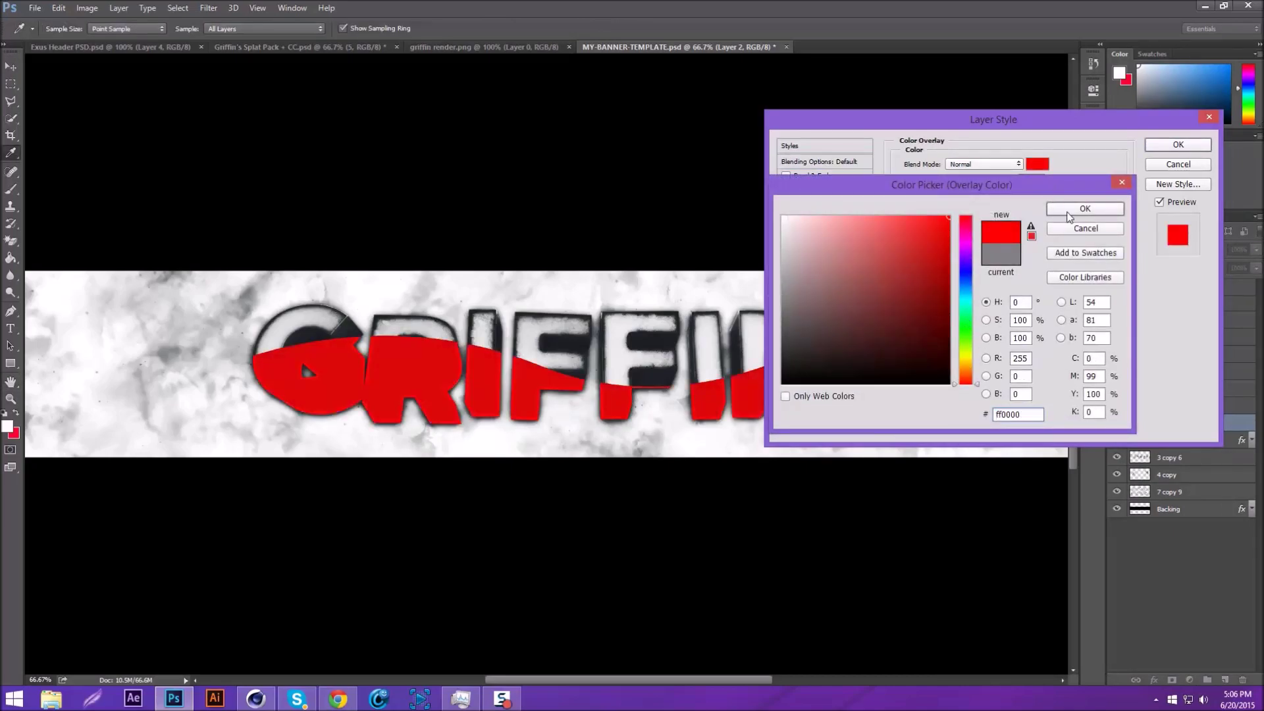
left_click(1094, 208)
left_click_drag(972, 178, 1107, 180)
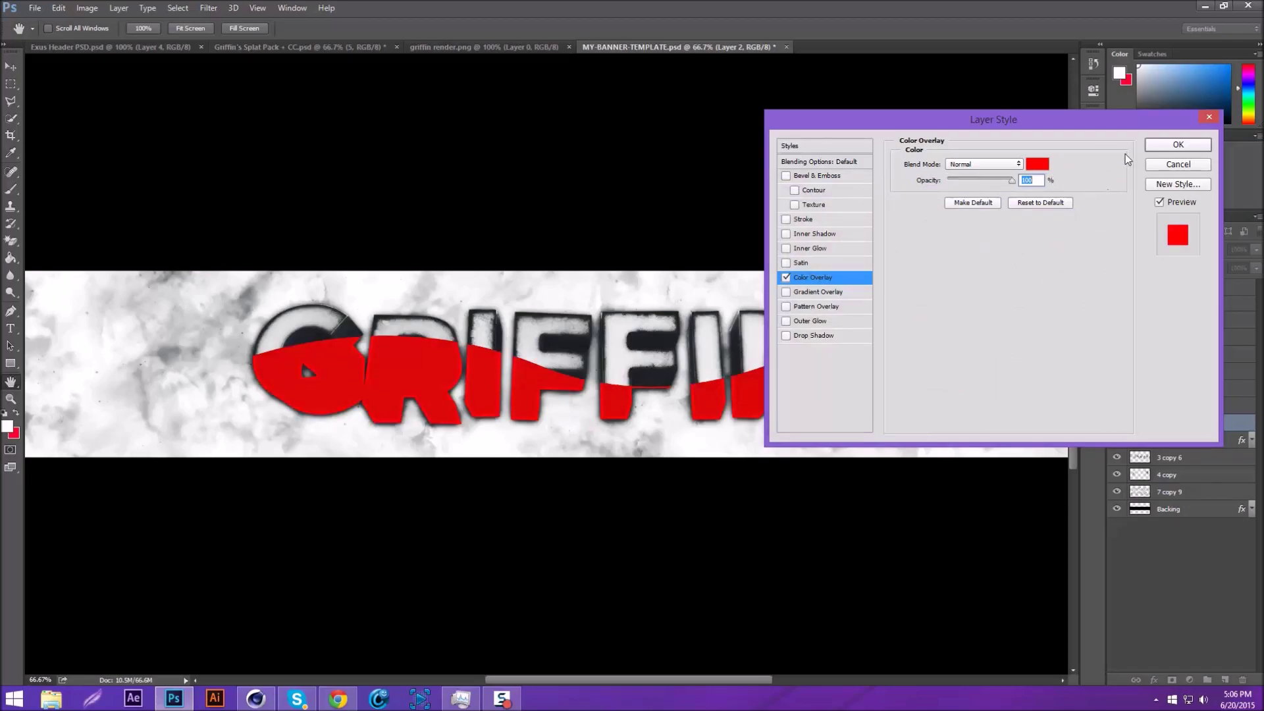
left_click(1165, 145)
Step: Lower Layer 2's opacity to 48% and rotate the red wave shape slightly counterclockwise over the letters
mouse_move(1224, 265)
left_mouse_down()
mouse_move(1206, 266)
mouse_move(1225, 262)
left_mouse_up()
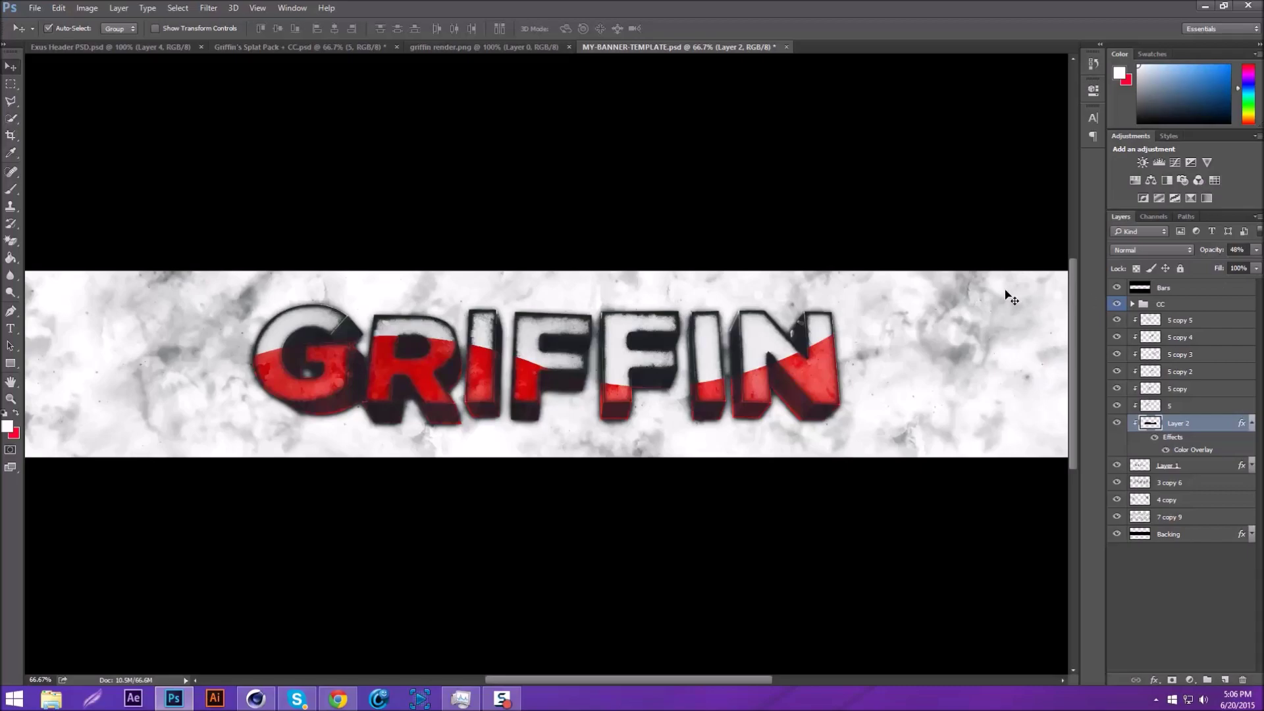
key("ctrl+t")
left_click_drag(990, 273, 988, 269)
key("Return")
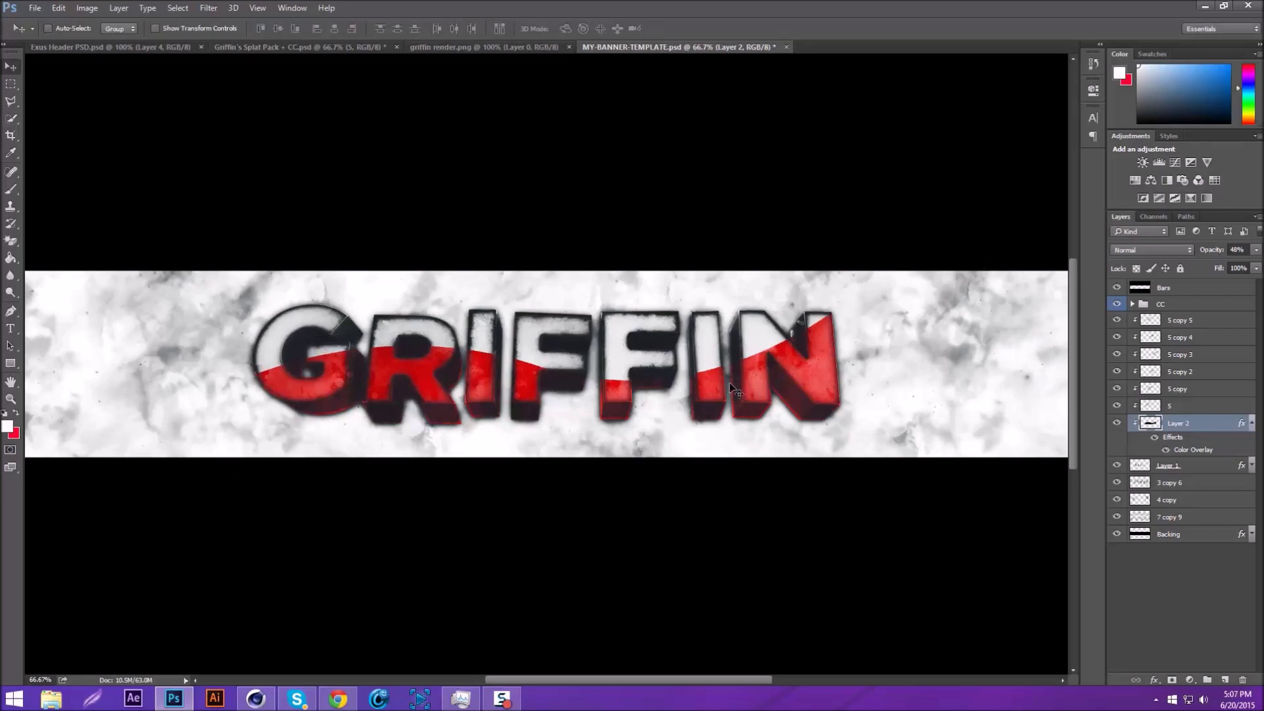
Step: Warp the red wave so its edge drops lower across the N and rises through the middle letters
left_click(58, 8)
mouse_move(177, 279)
left_click(263, 360)
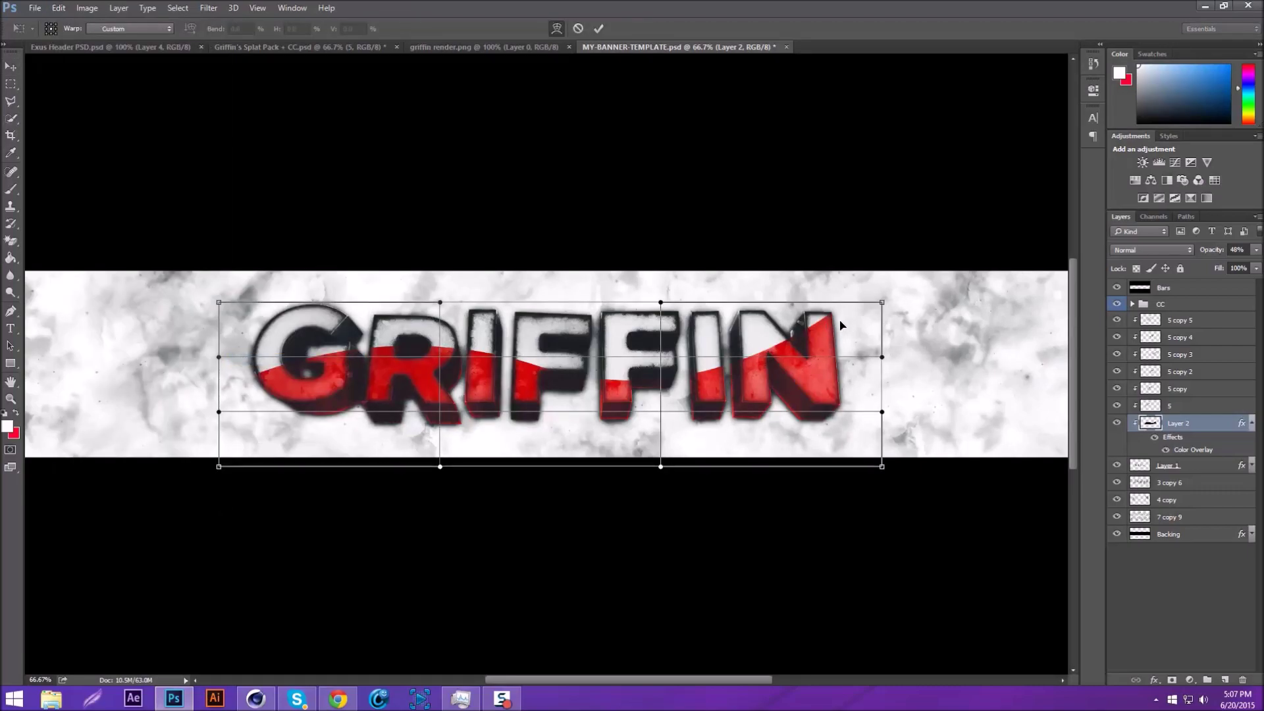
left_click_drag(859, 344, 828, 358)
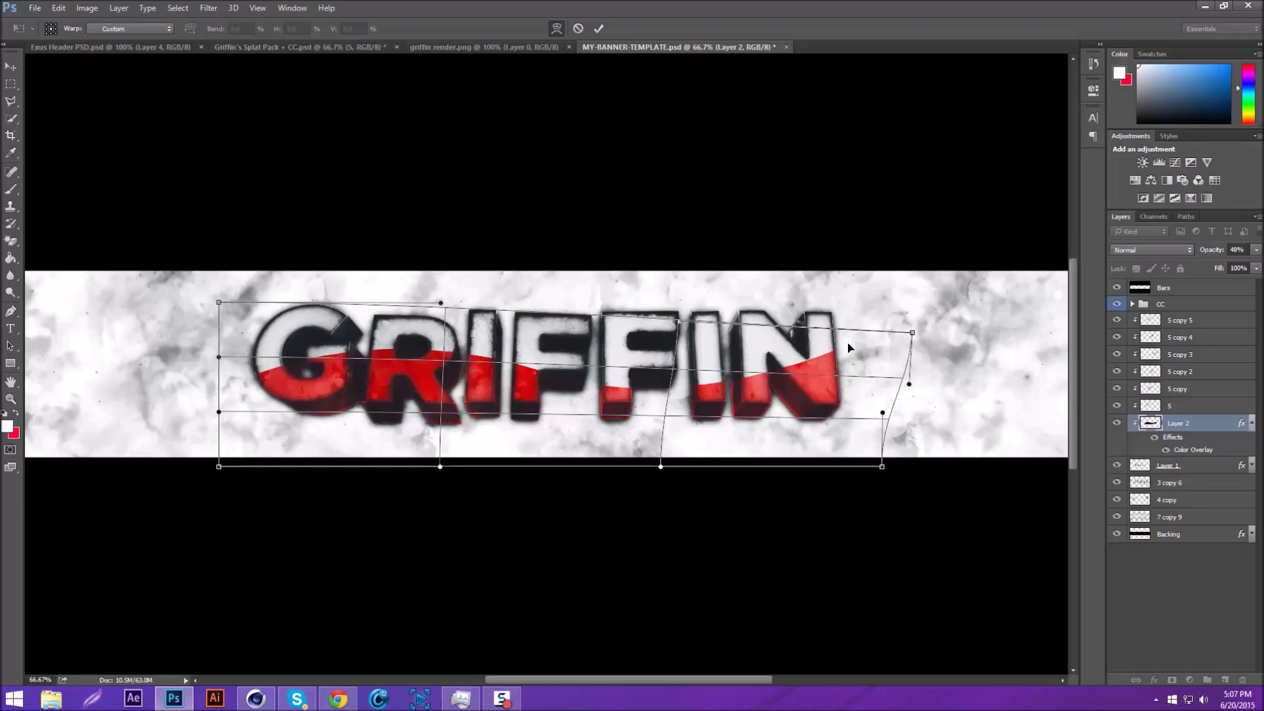
left_click_drag(847, 342, 848, 340)
left_click_drag(669, 382, 667, 379)
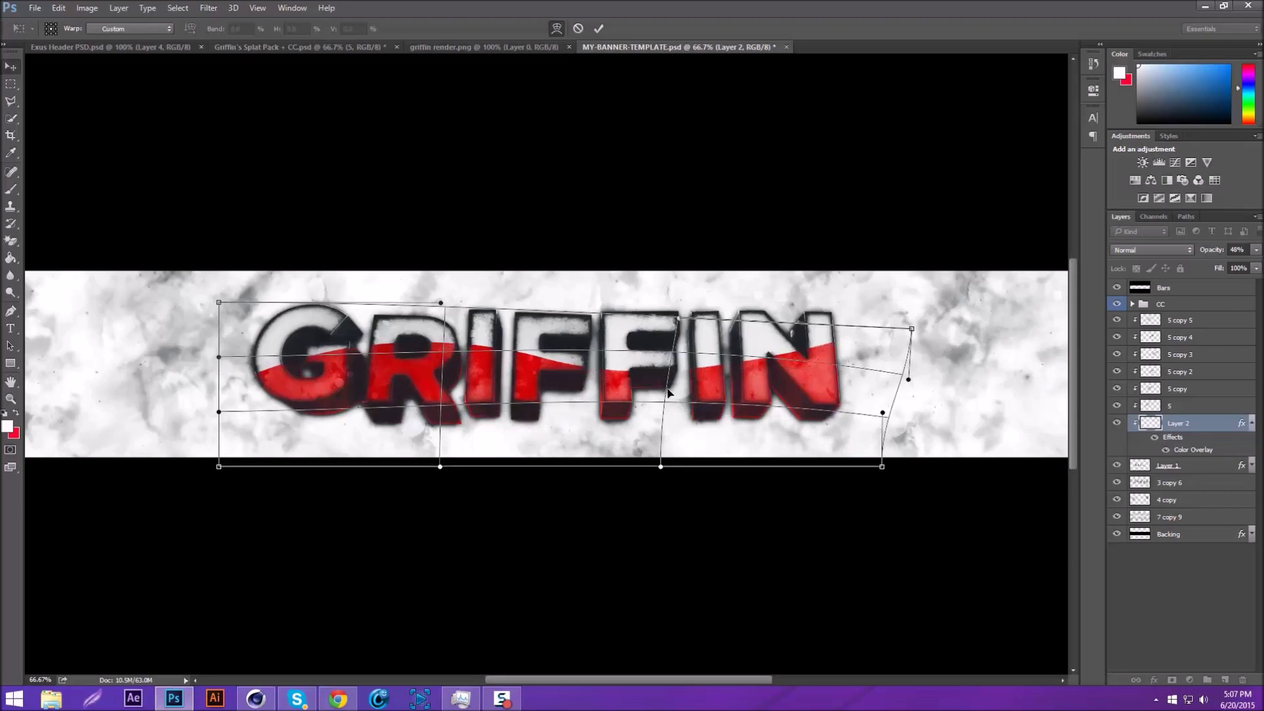
key("Return")
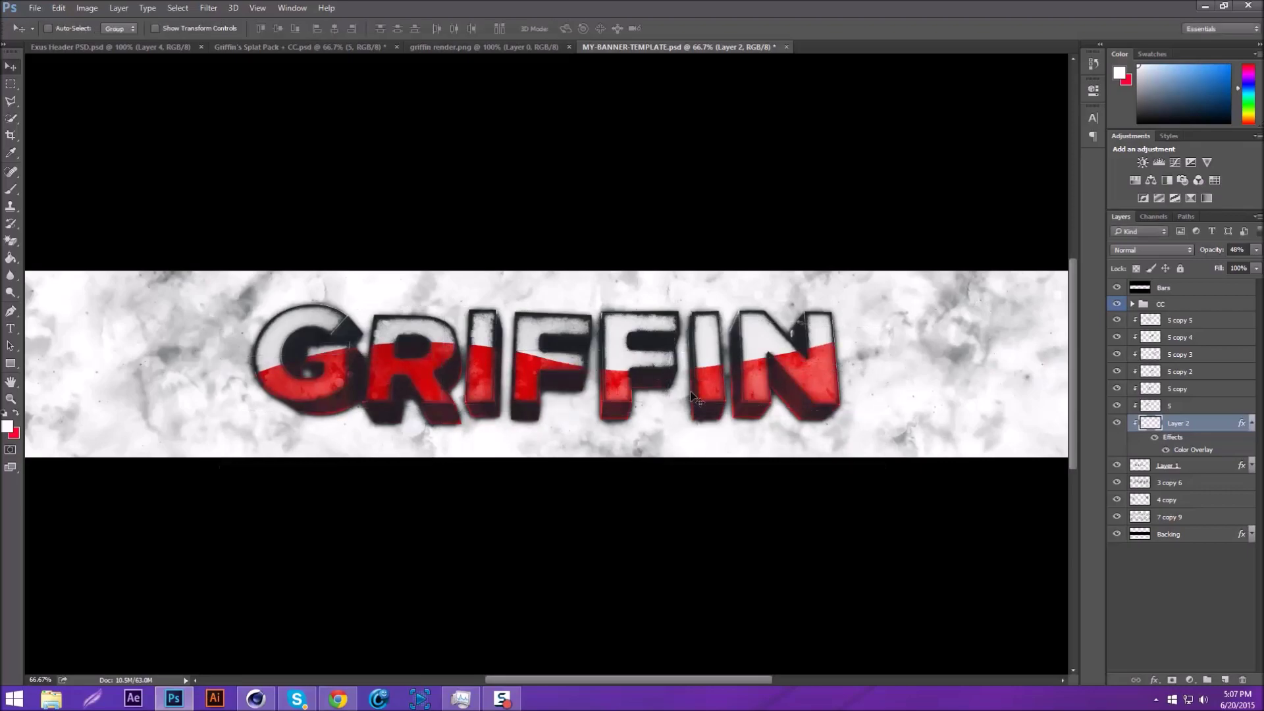
Step: Add an Inner Shadow and a Drop Shadow to Layer 2, with the drop shadow at 50% opacity and a larger size
double_click(1222, 425)
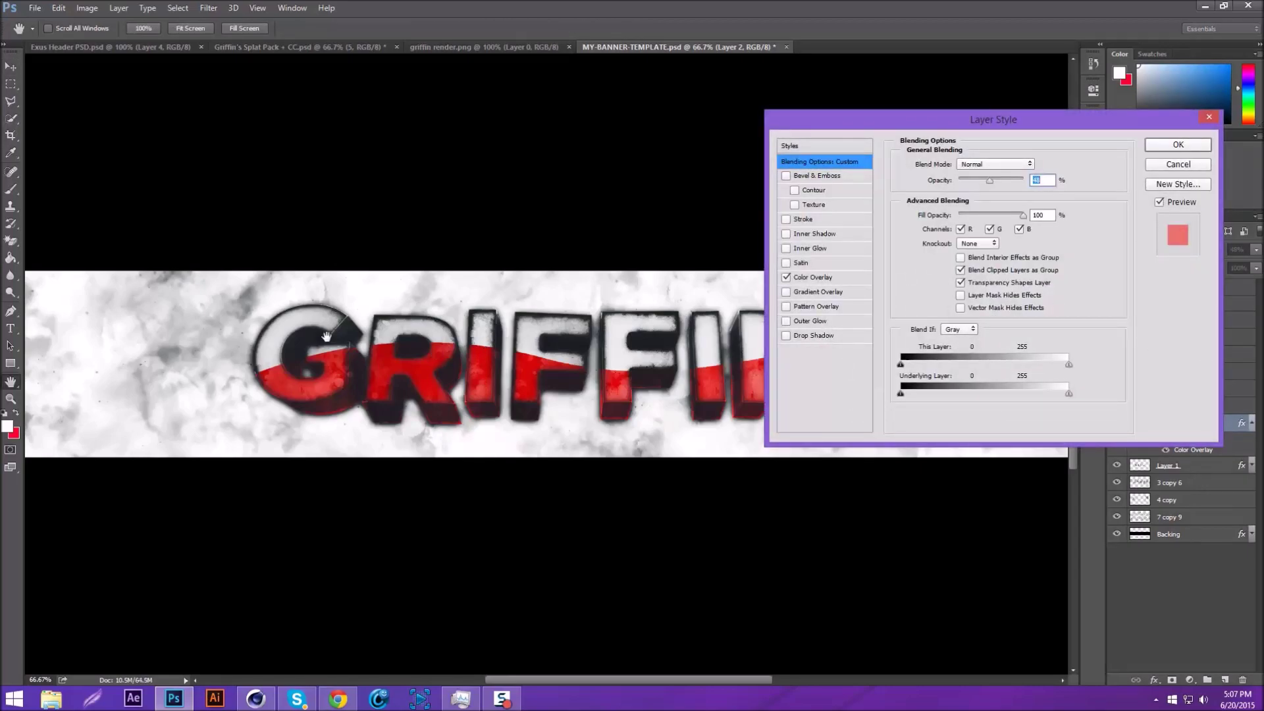
left_click(817, 234)
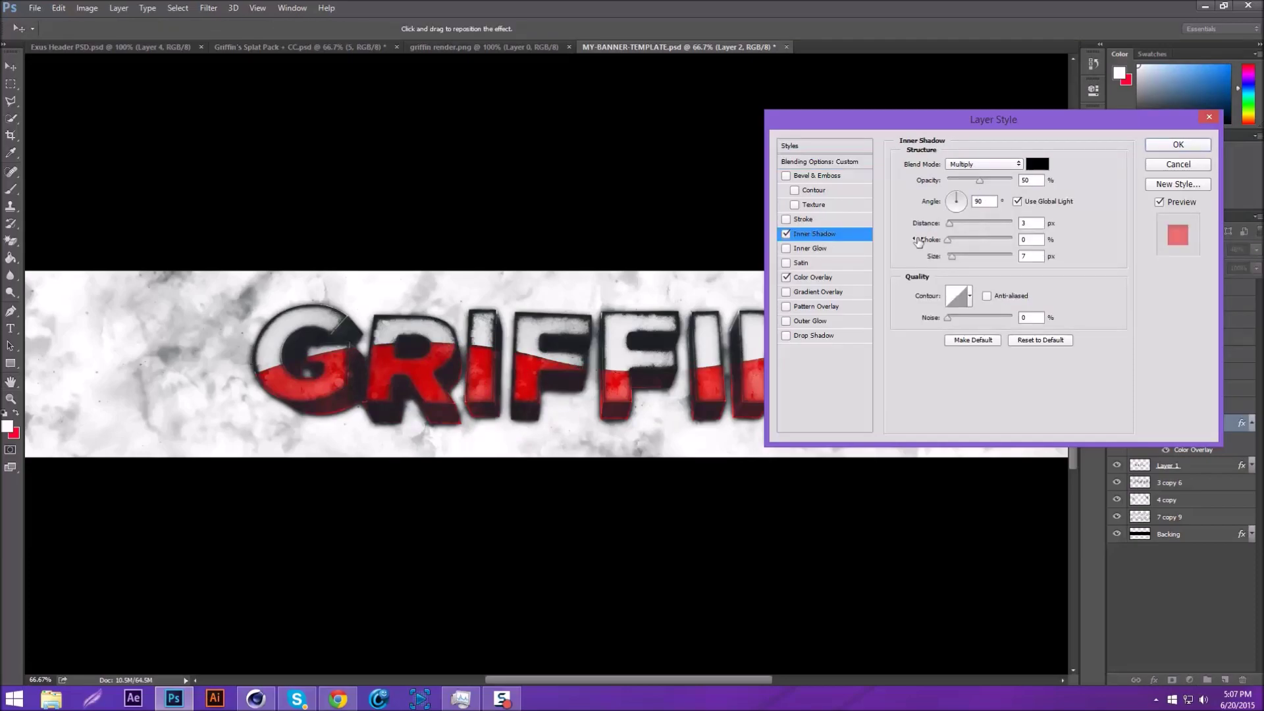
left_click(814, 335)
left_click_drag(969, 179, 979, 180)
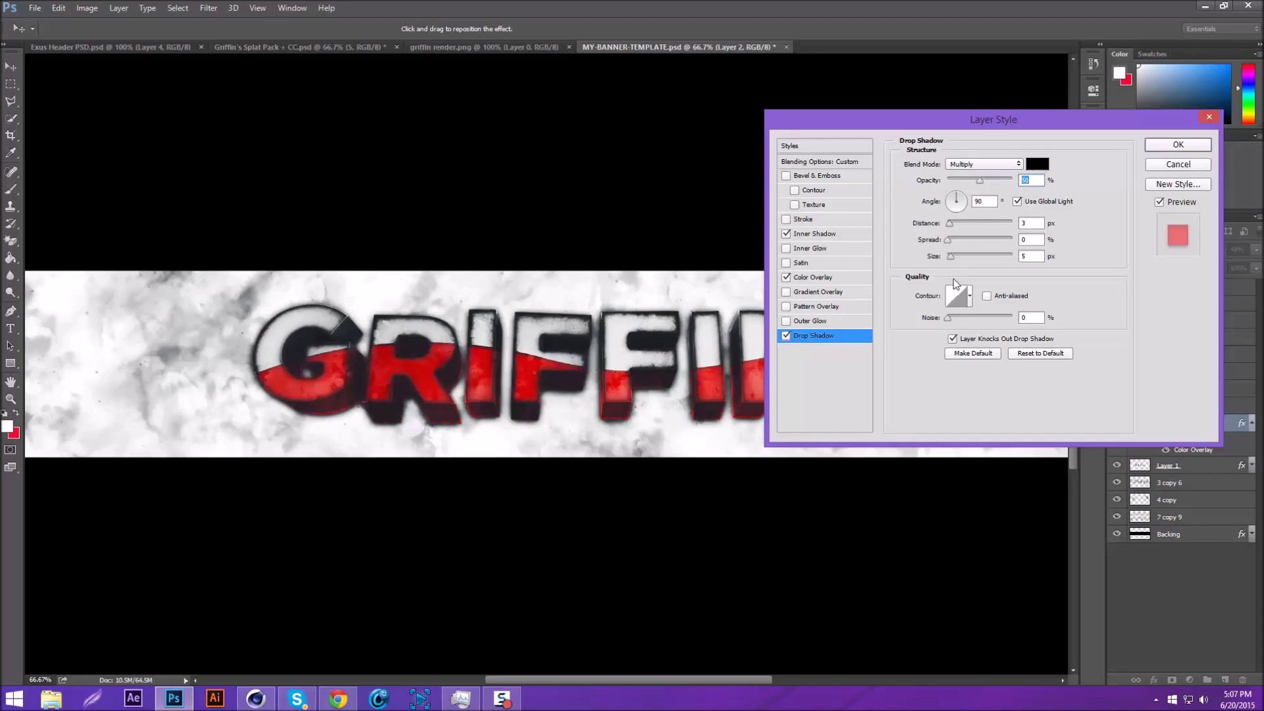
left_click_drag(957, 254, 954, 256)
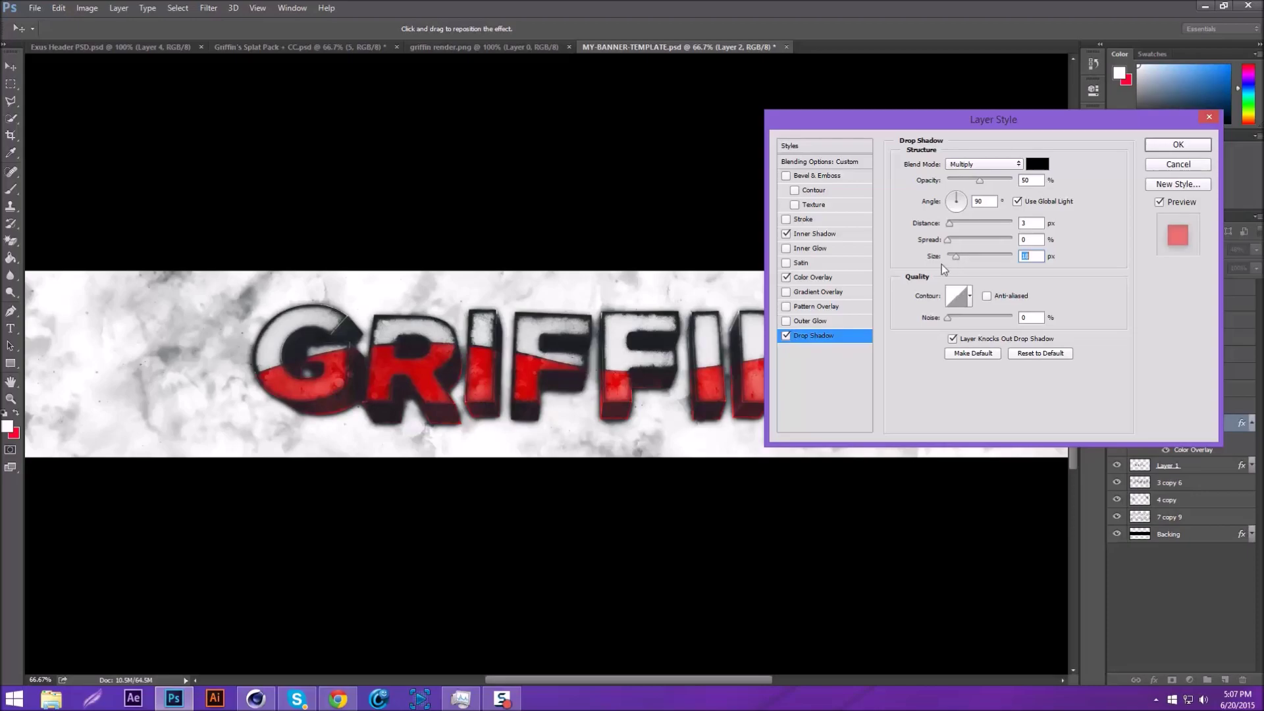
left_click(787, 336)
left_click(787, 337)
left_click(1199, 148)
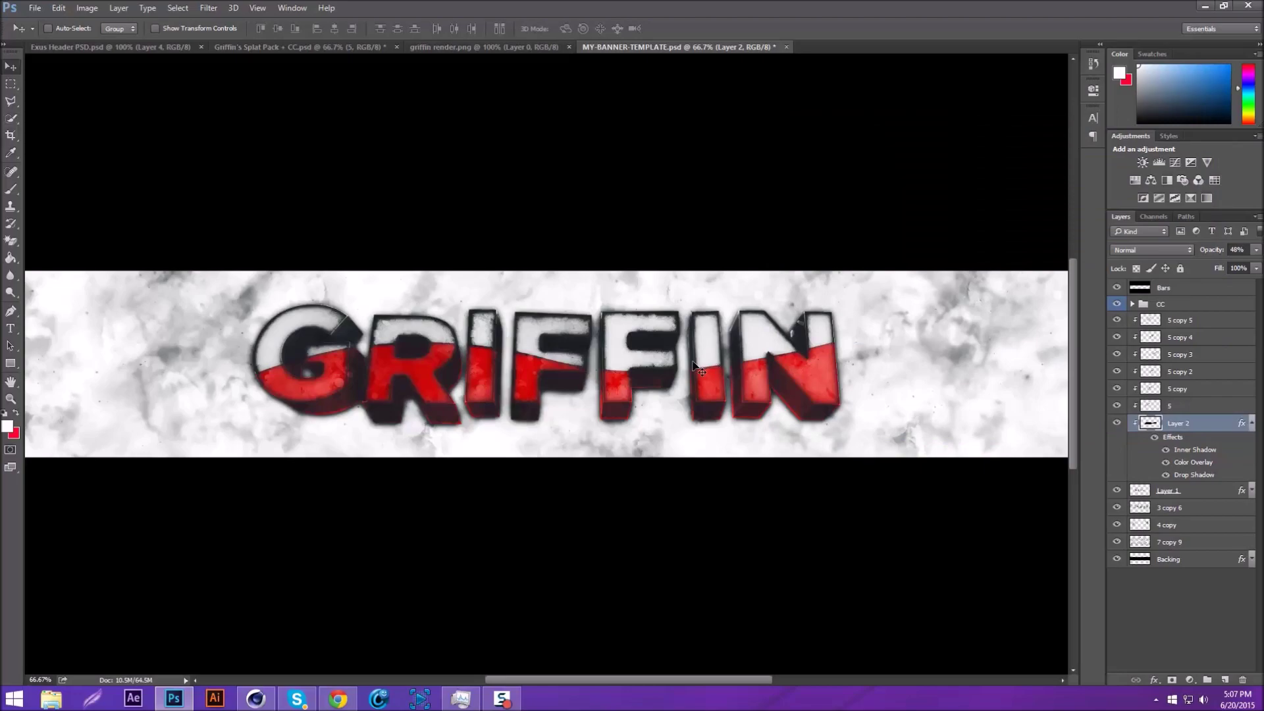
Step: Rotate the red wave by about -1.67° and check the lettering at a different zoom level
key("ctrl+t")
left_click_drag(1021, 266, 1019, 269)
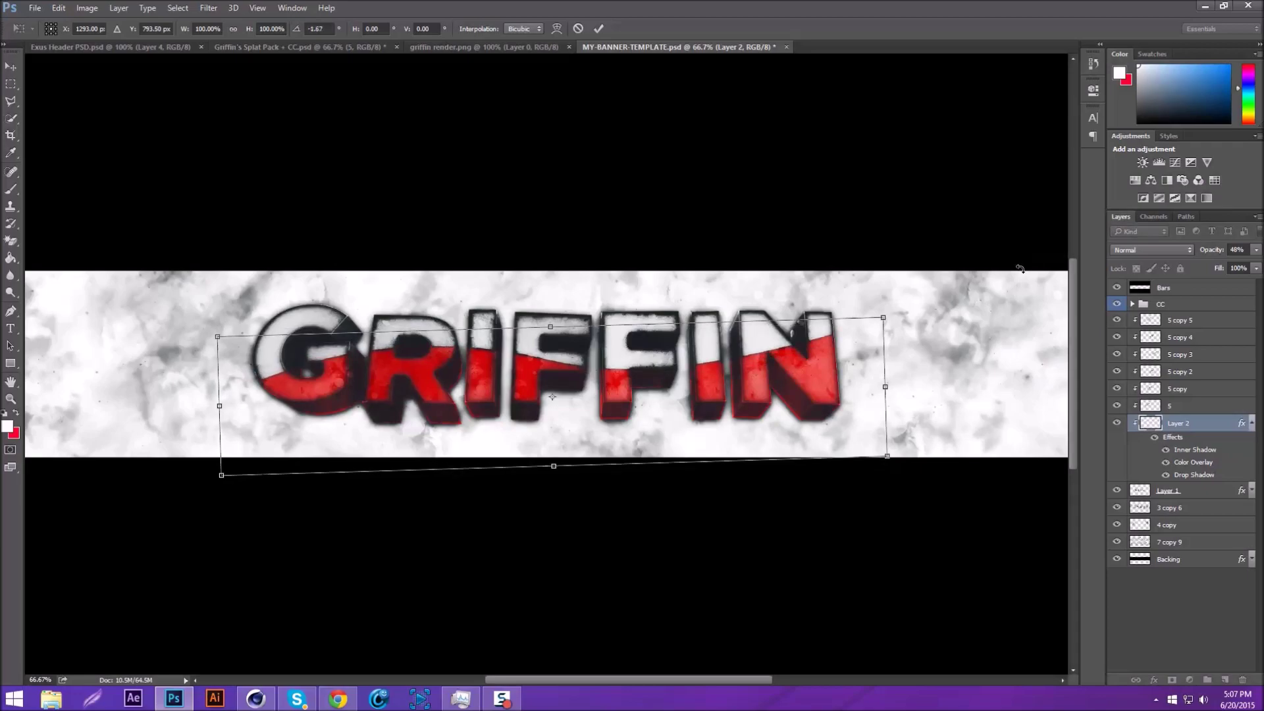
key("Return")
key("ctrl+minus")
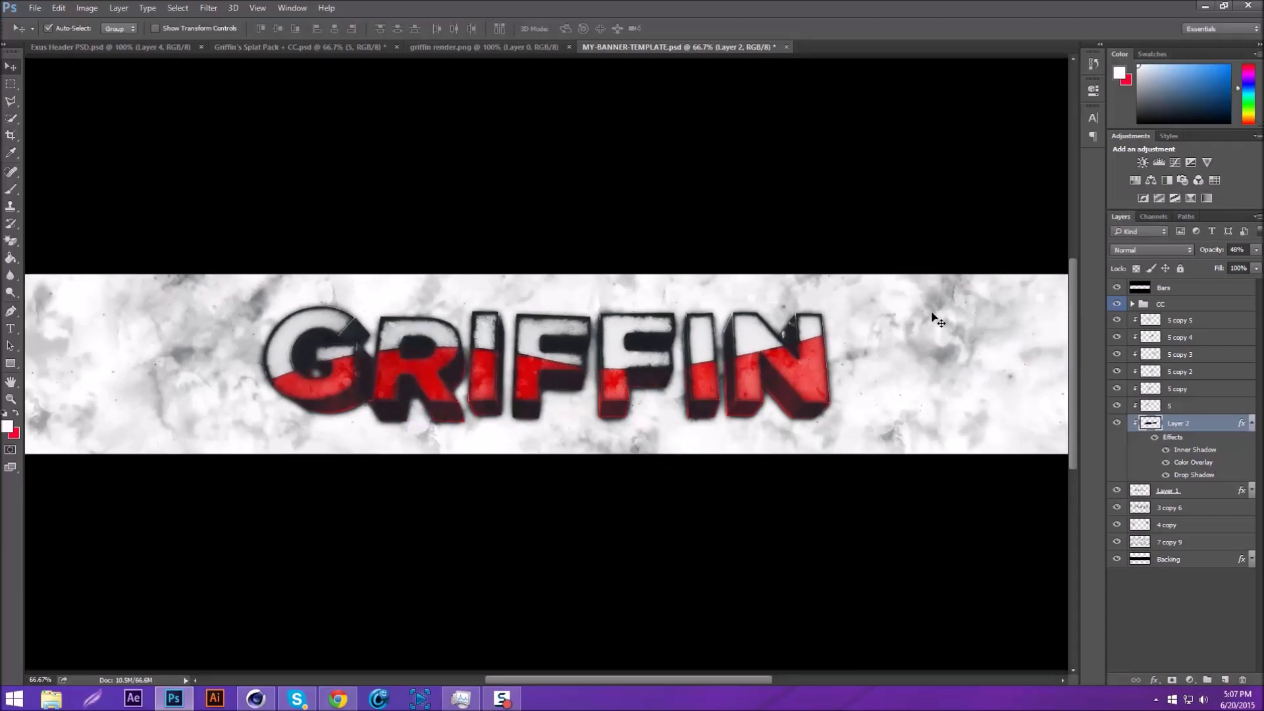
key("ctrl+plus")
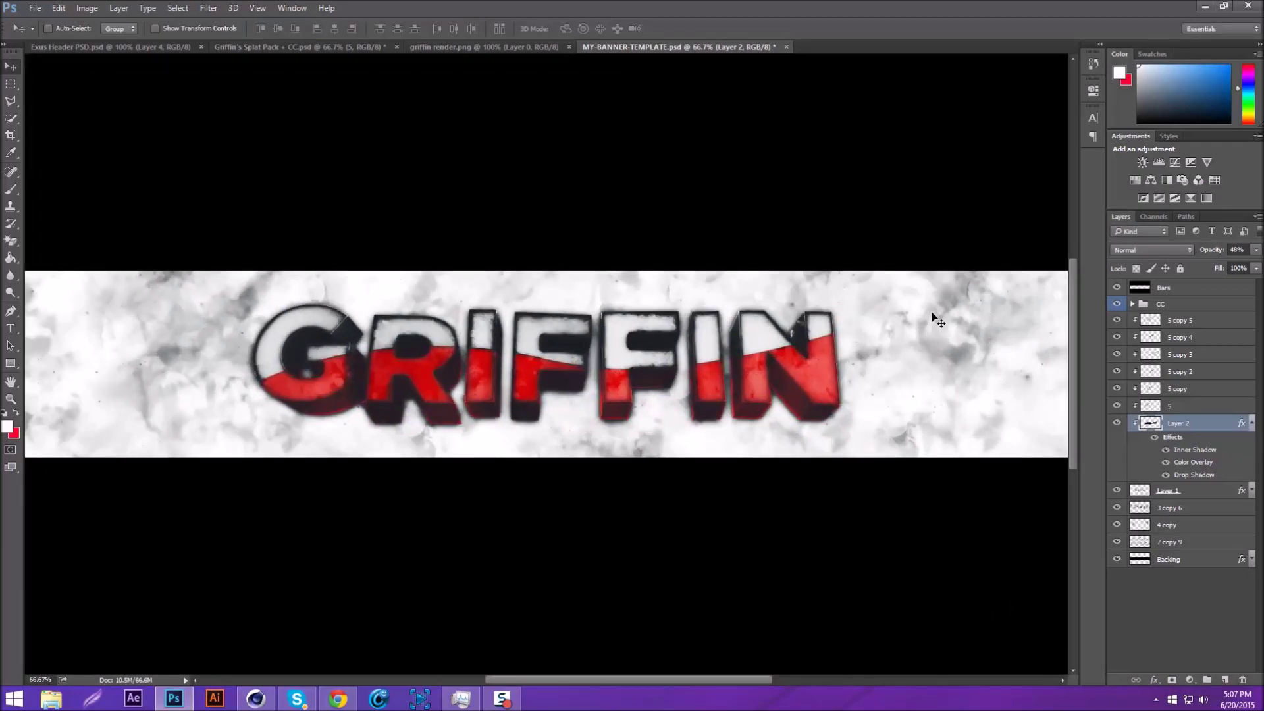
Step: Switch to Magic Bullet PhotoLooks and delete the existing Haze/Flare, Pop and Chromatic Aberration tools from the look
left_click(1196, 560)
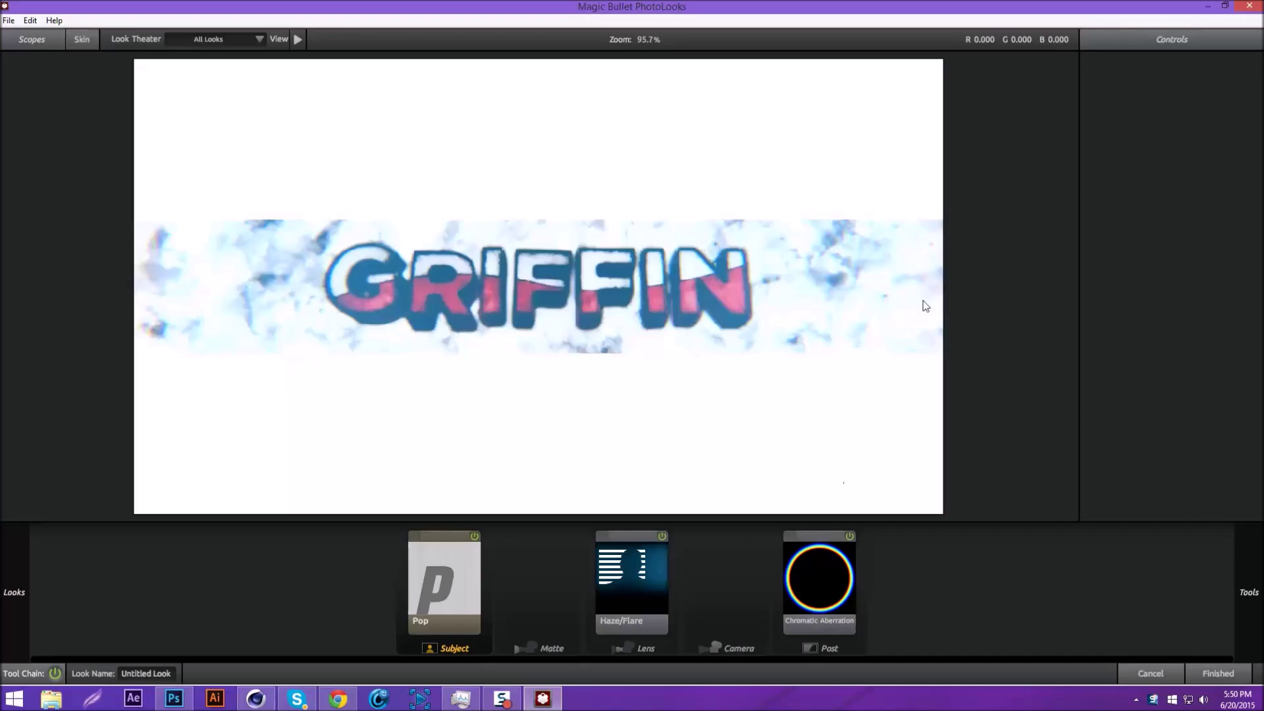
left_click(625, 589)
key("Delete")
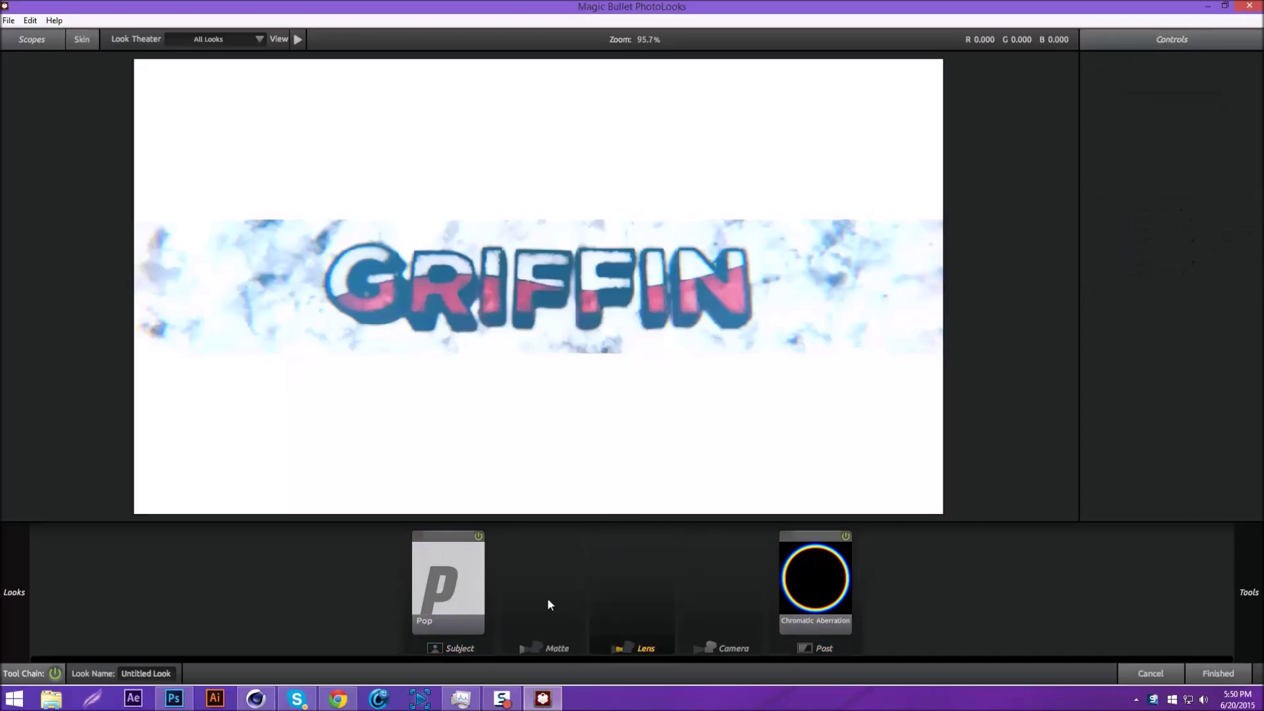
left_click(457, 582)
key("Delete")
left_click(793, 580)
key("Delete")
Step: Add a Pop effect to the Post stage with Pop at +53% and Size at 300%
mouse_move(1263, 521)
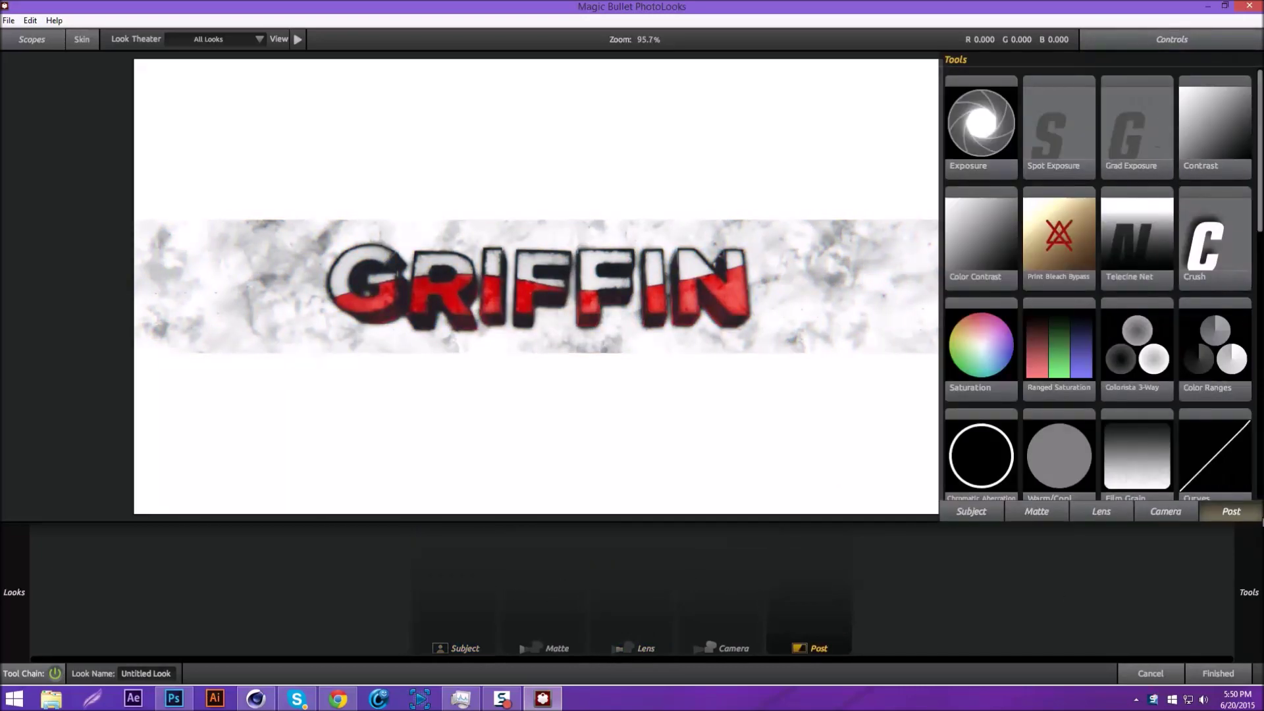
scroll(1261, 201, "down", 4)
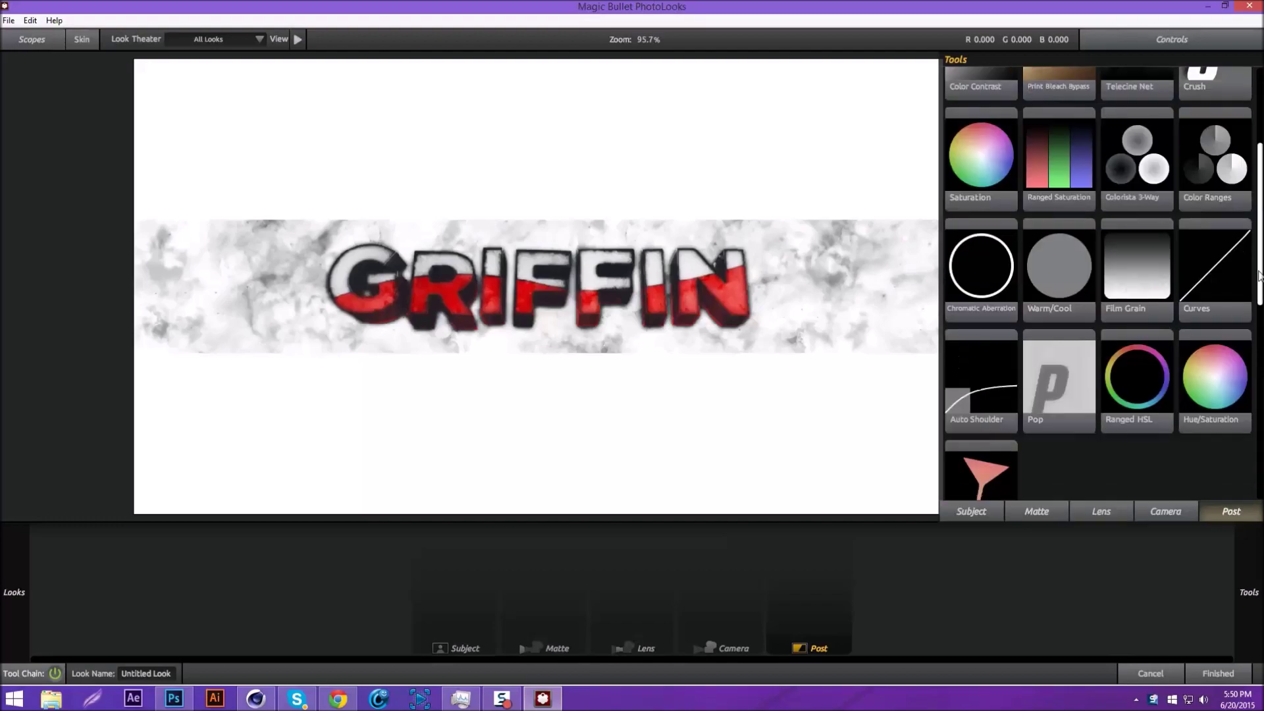
left_click_drag(1039, 326, 513, 553)
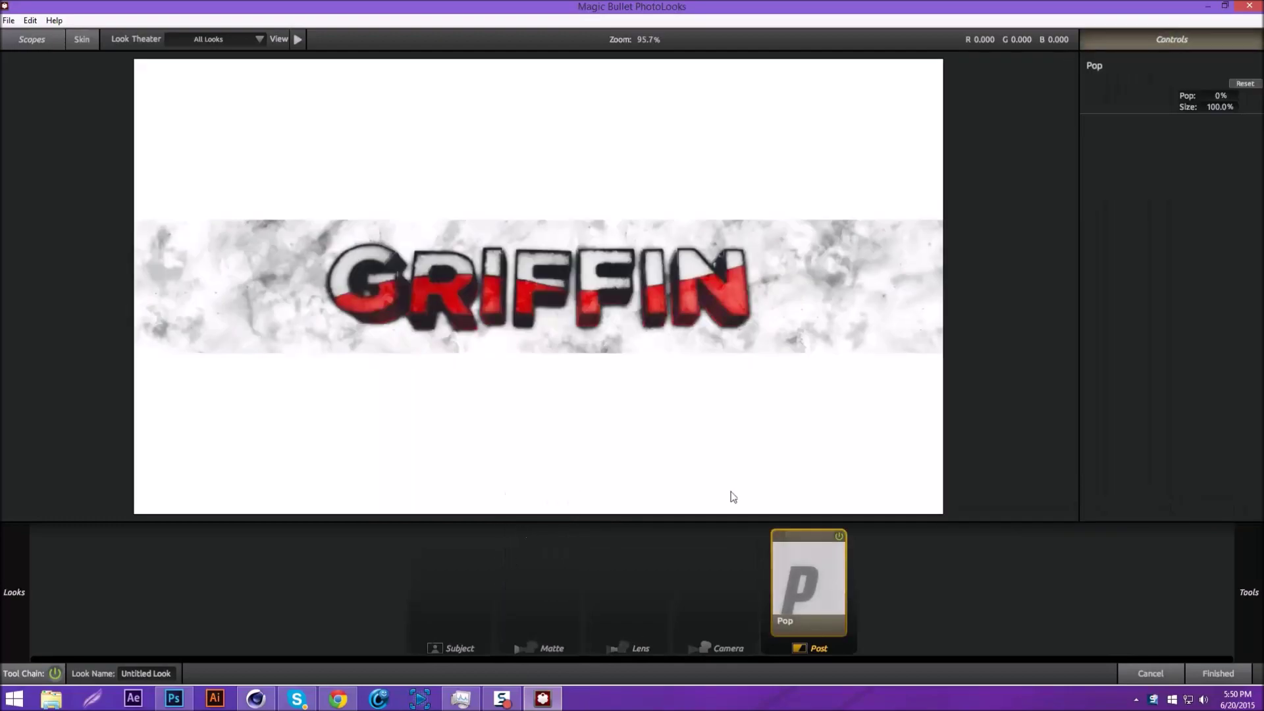
mouse_move(1220, 96)
left_mouse_down()
mouse_move(1253, 96)
mouse_move(1217, 96)
left_mouse_up()
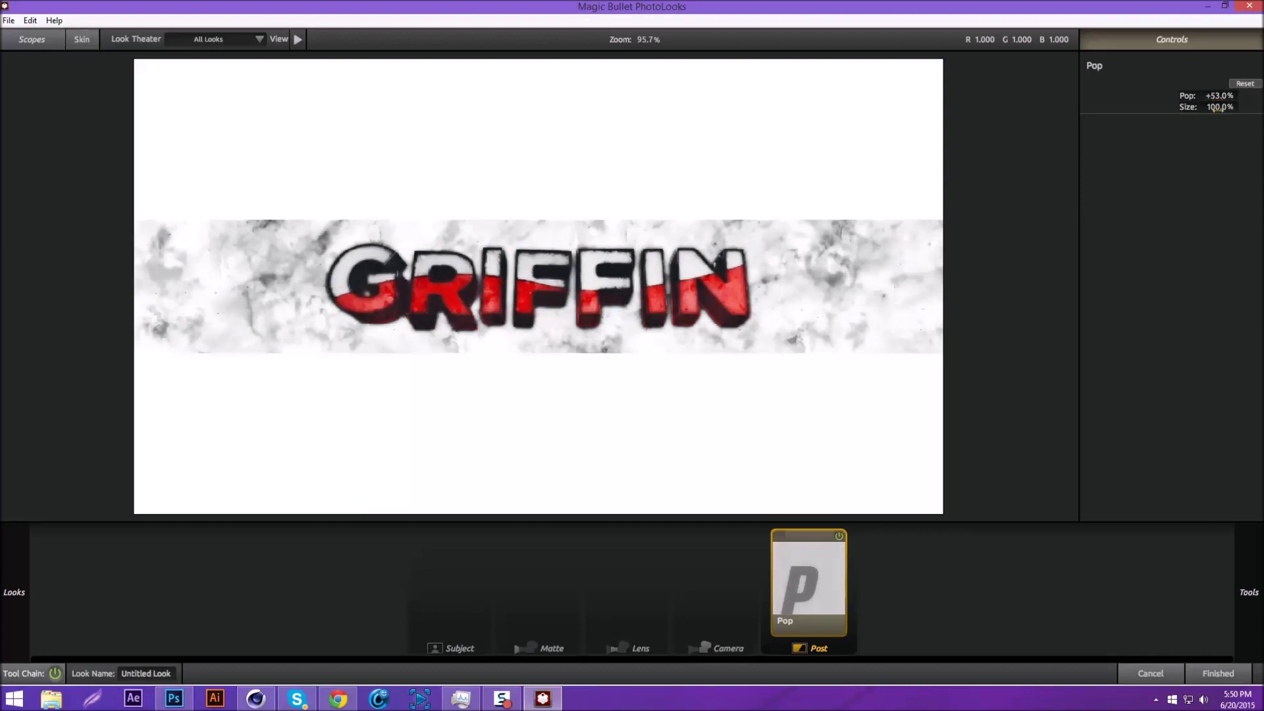
left_click_drag(1223, 108, 1257, 108)
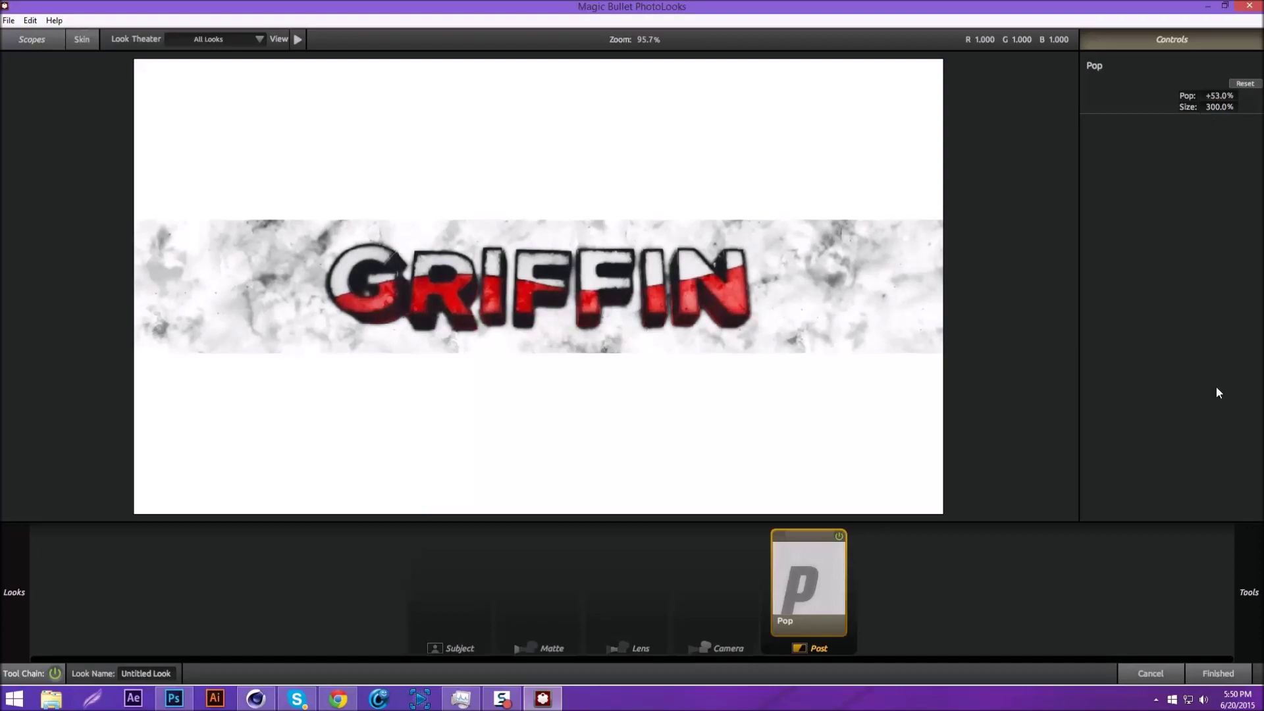
Step: Try a red-tinted Haze/Flare lens effect with adjusted spillage and reflection exposure, and remove it from the look
mouse_move(1248, 583)
left_click(1100, 512)
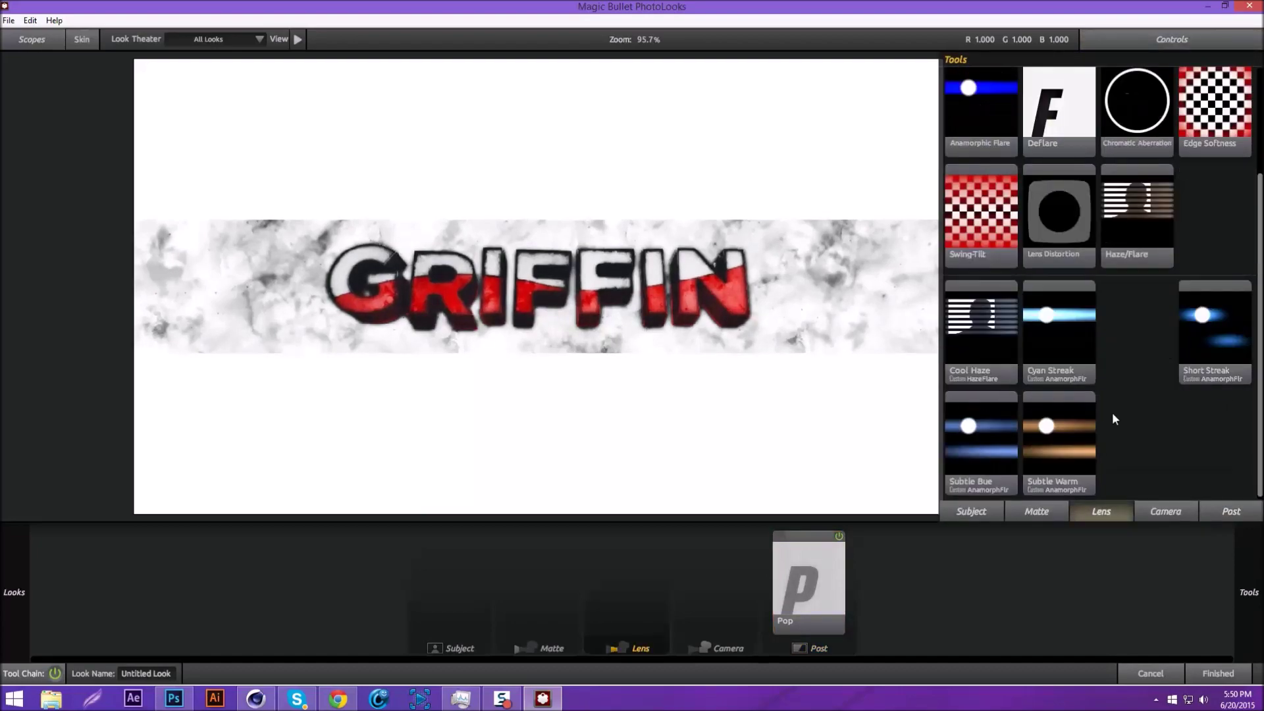
left_click_drag(1149, 241, 626, 582)
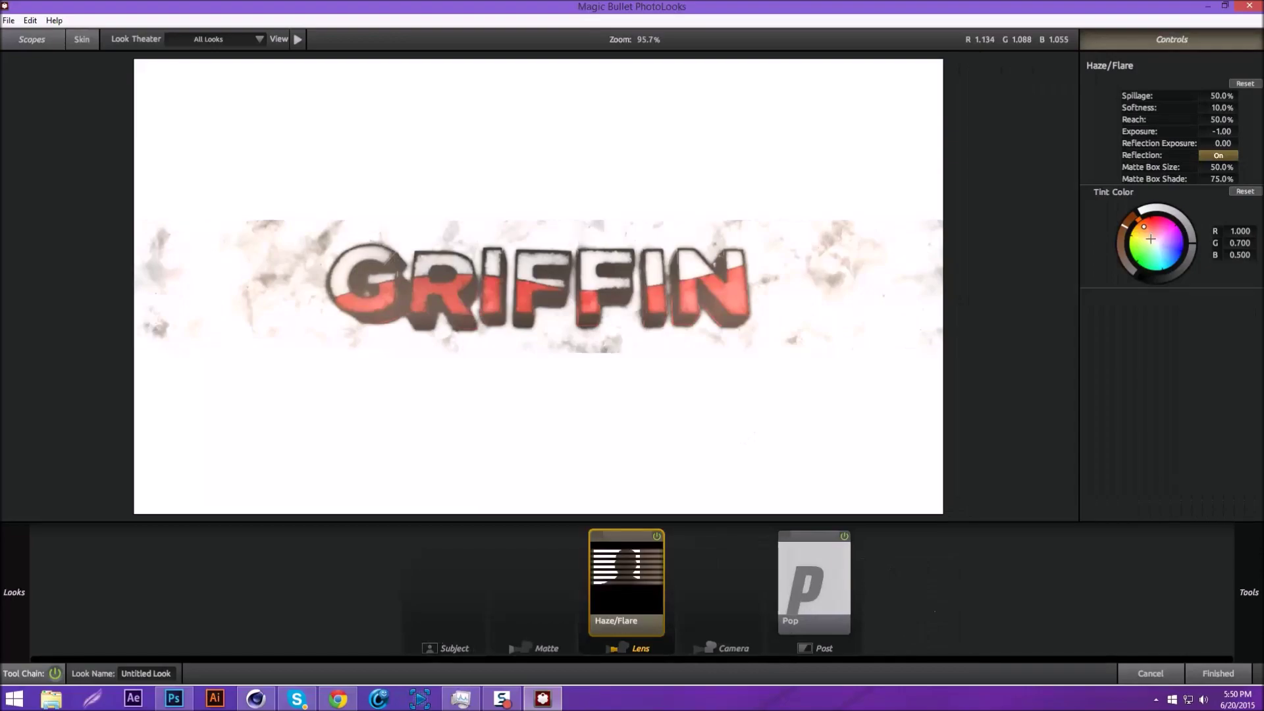
left_click_drag(1152, 216, 1150, 216)
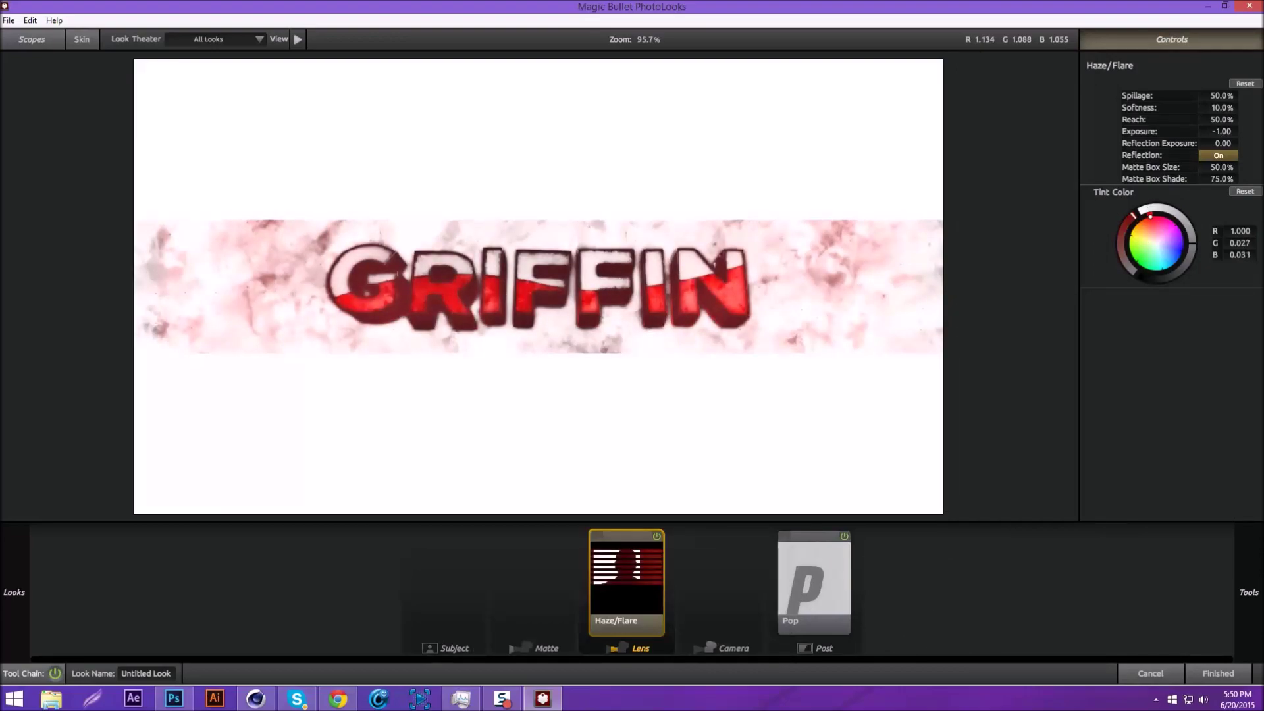
left_click_drag(1222, 95, 1237, 96)
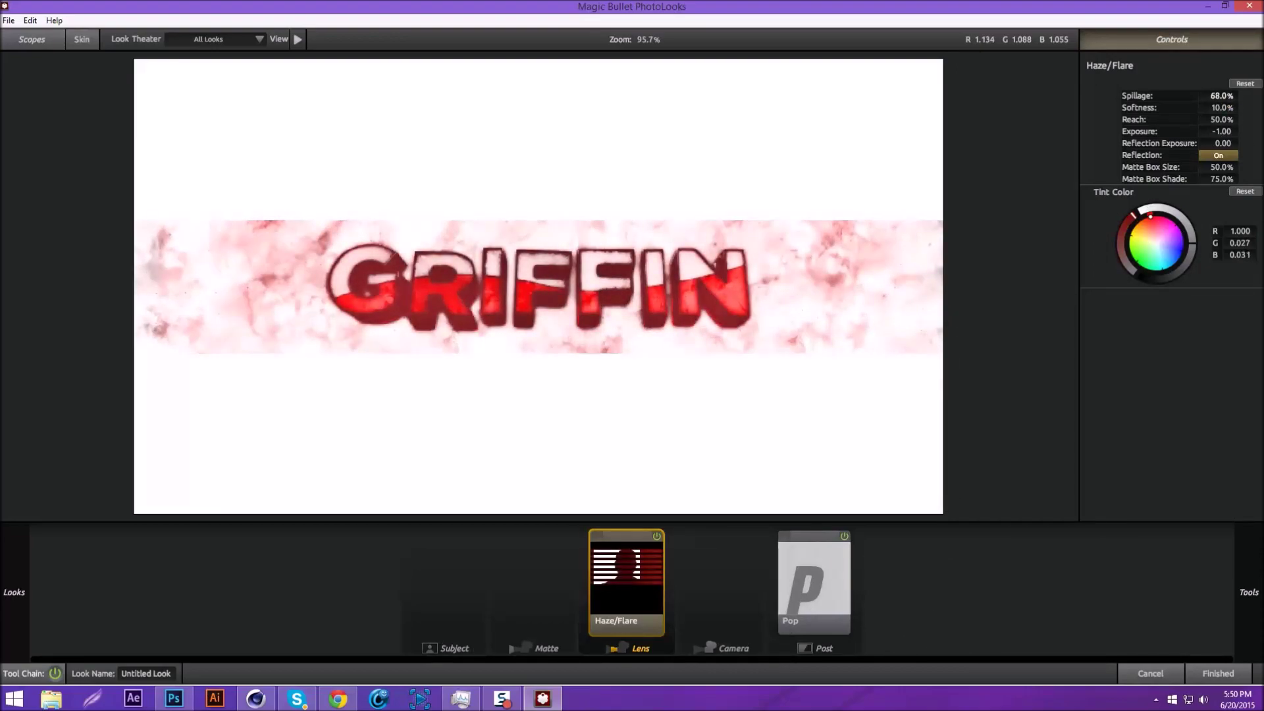
left_click_drag(1221, 144, 1190, 144)
key("Delete")
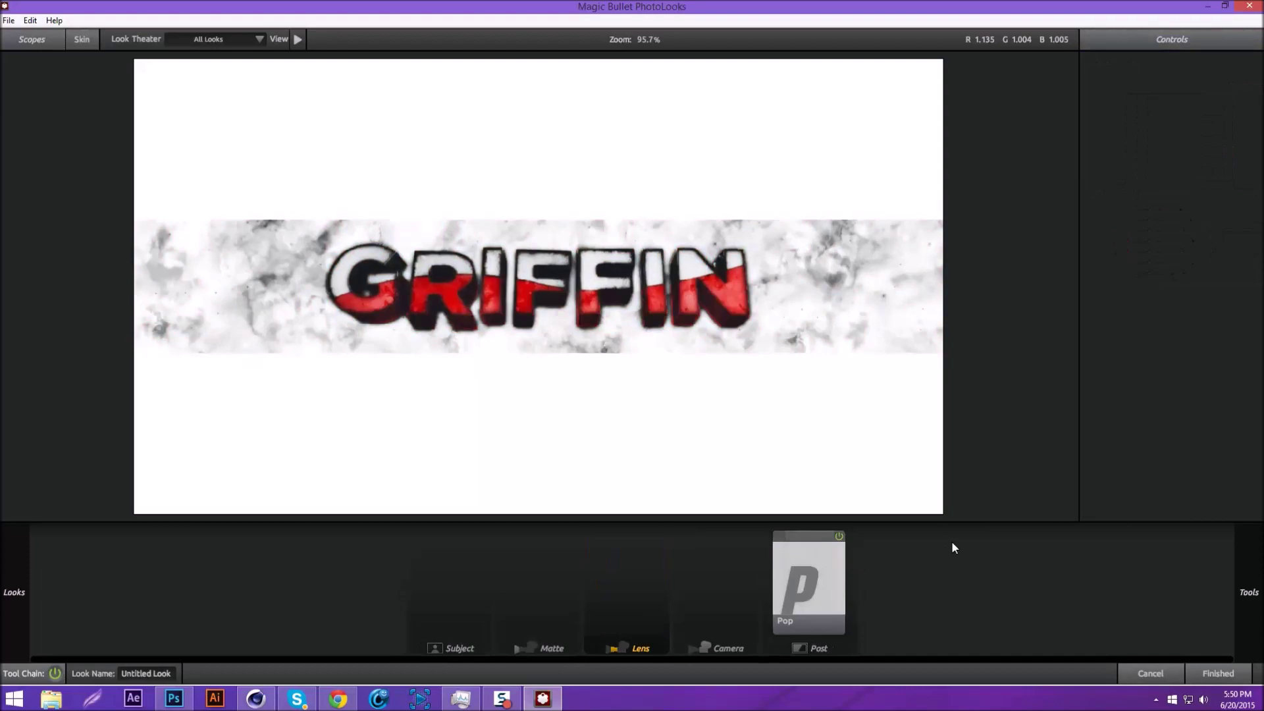
Step: Add Chromatic Aberration to the Post stage with Red/Cyan at +0.850 and Blue/Yellow at -0.960
mouse_move(1258, 560)
left_click(1202, 505)
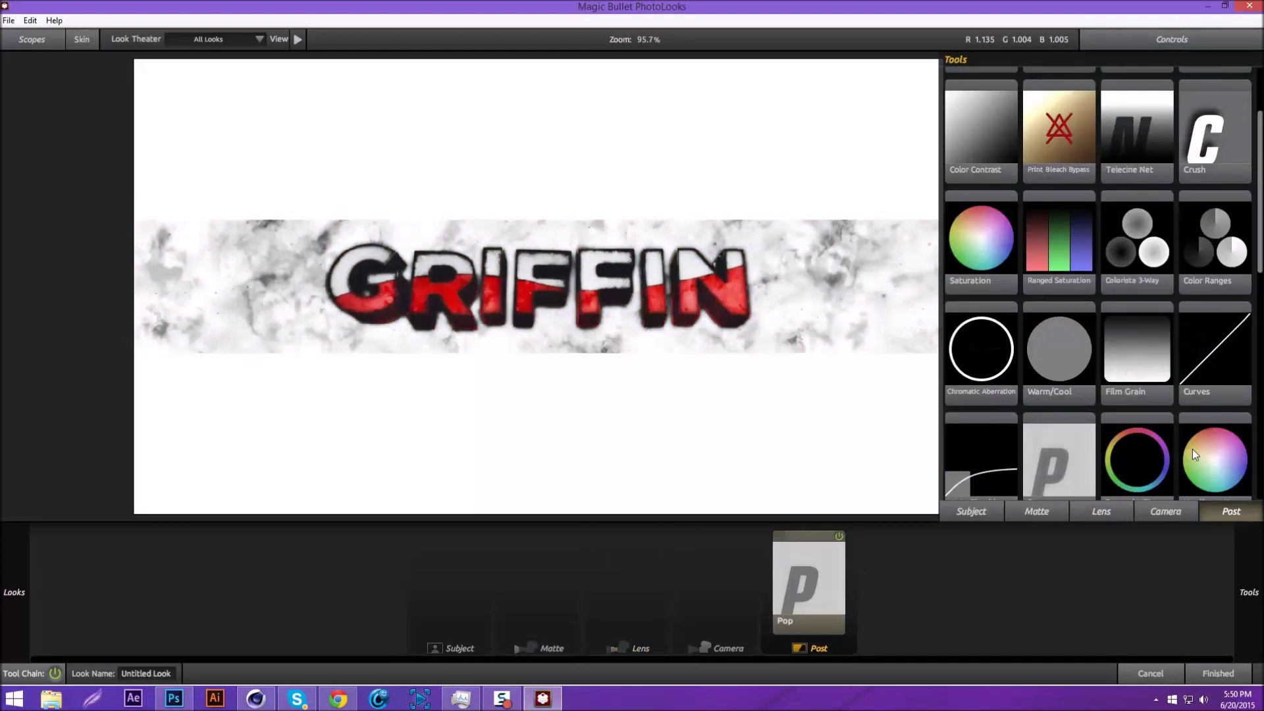
scroll(1186, 432, "down", 5)
scroll(1175, 430, "up", 2)
left_click_drag(992, 334, 895, 559)
left_click_drag(1221, 96, 1258, 95)
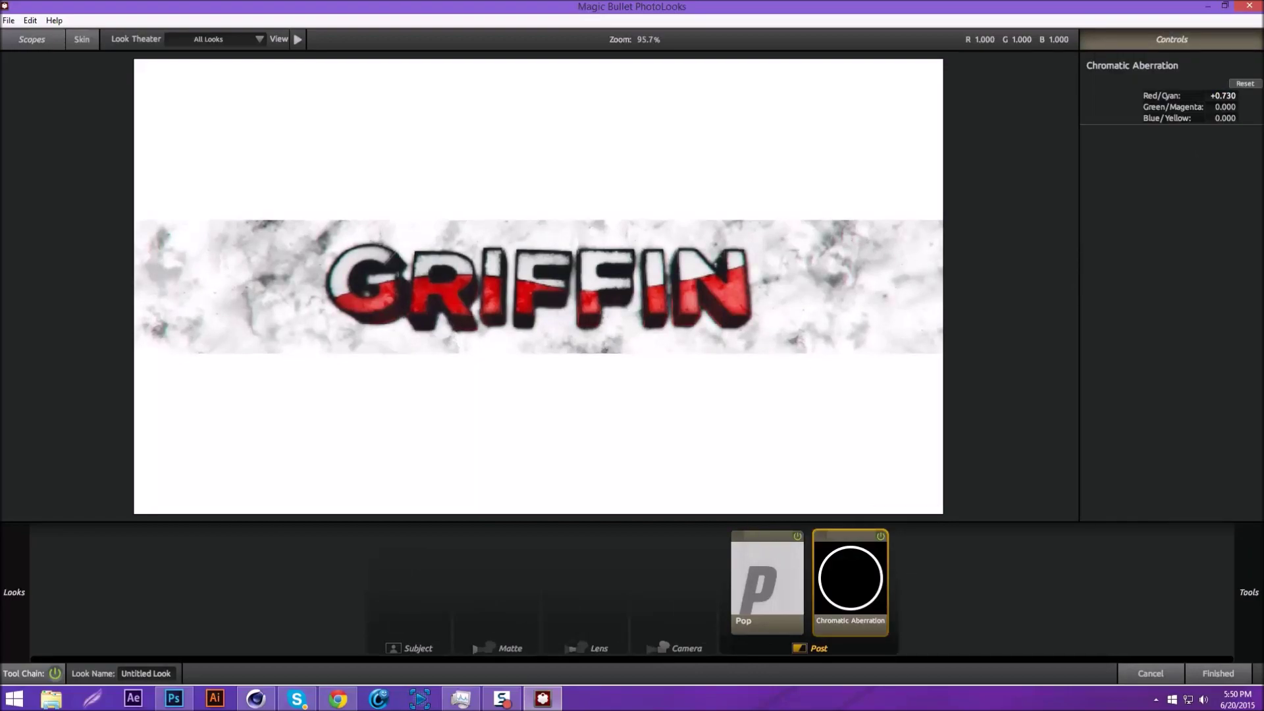
mouse_move(1224, 118)
left_mouse_down()
mouse_move(1194, 118)
mouse_move(1254, 96)
mouse_move(1205, 96)
mouse_move(1225, 118)
left_mouse_up()
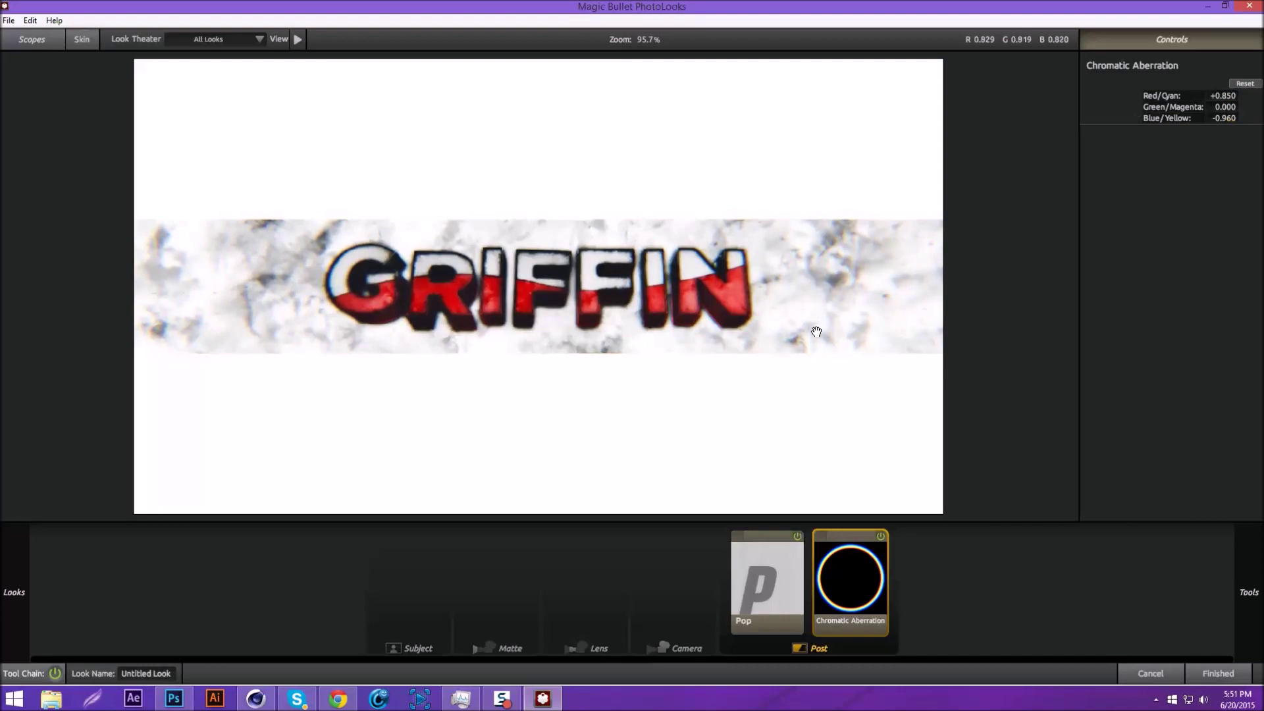
Step: Add Lens Distortion to the Lens stage and adjust it to bend the banner inward in a pincushion curve
mouse_move(1257, 561)
left_click(1003, 510)
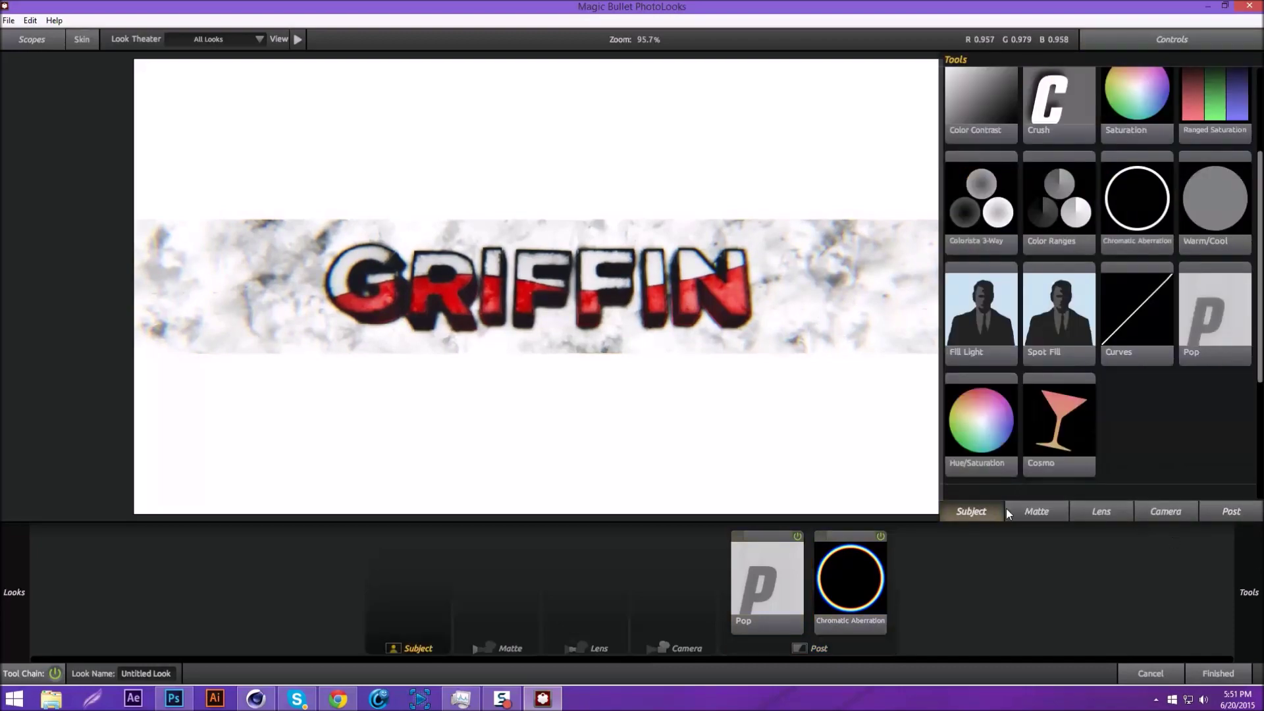
scroll(1084, 392, "up", 3)
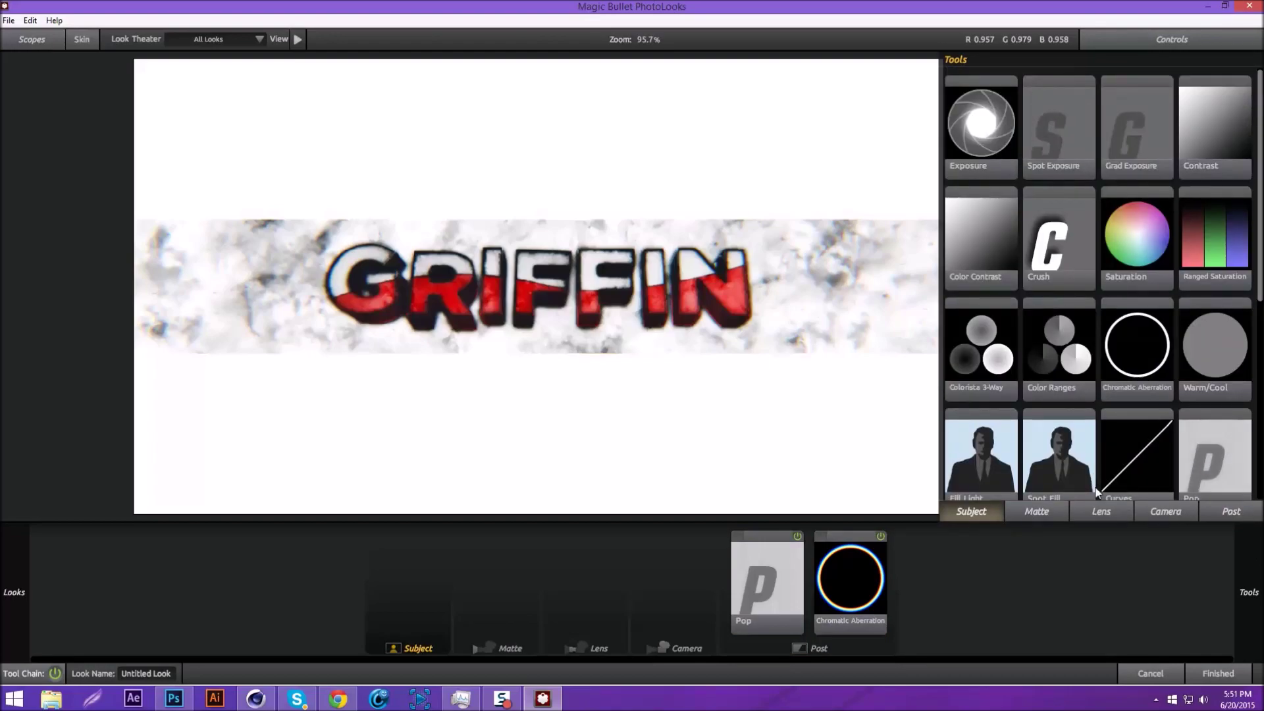
left_click(1100, 506)
left_click_drag(1072, 332, 584, 579)
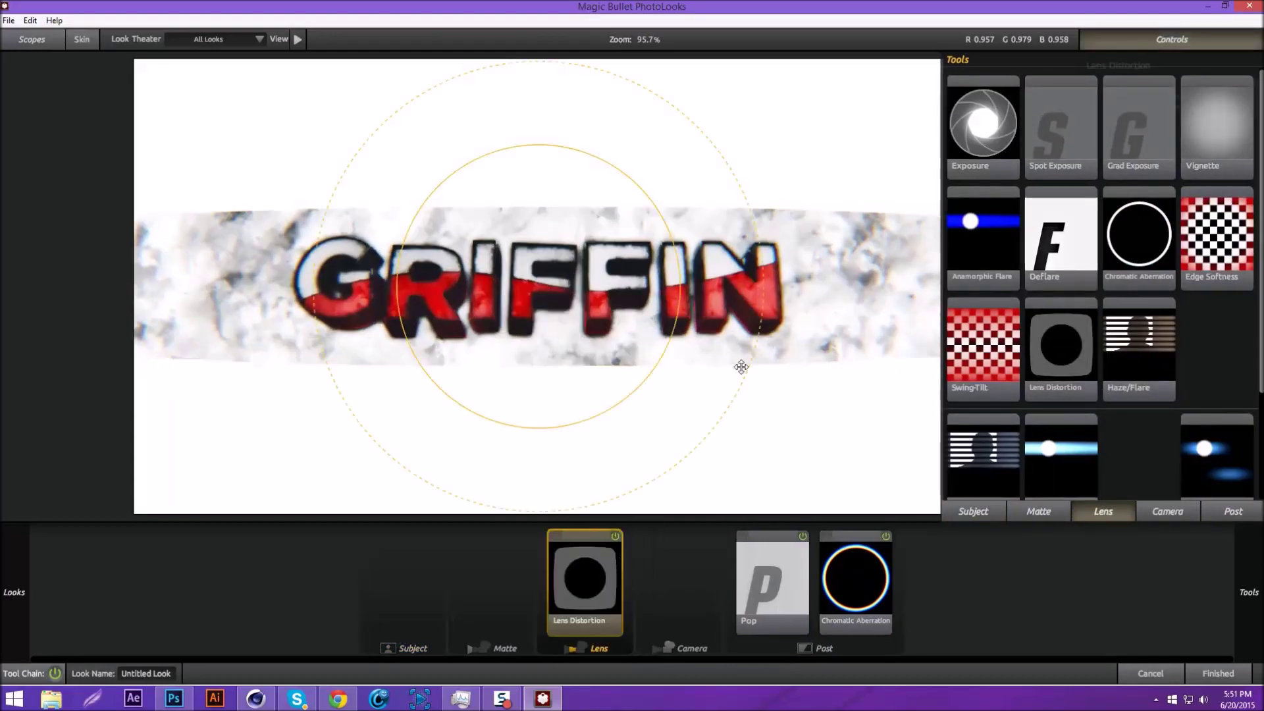
left_click_drag(1219, 107, 1176, 96)
Step: Add a black Vignette to the Lens stage and flatten it into a wide, soft ellipse around the lettering
mouse_move(1248, 592)
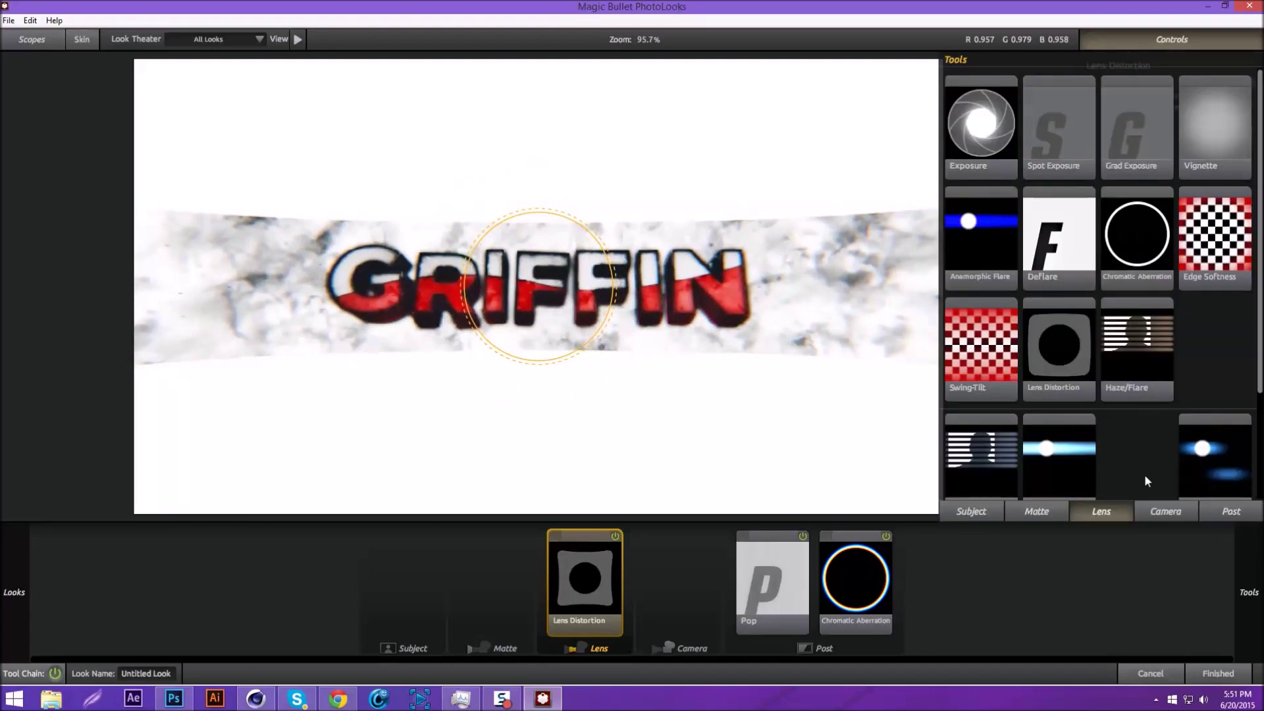
left_click_drag(1215, 125, 625, 580)
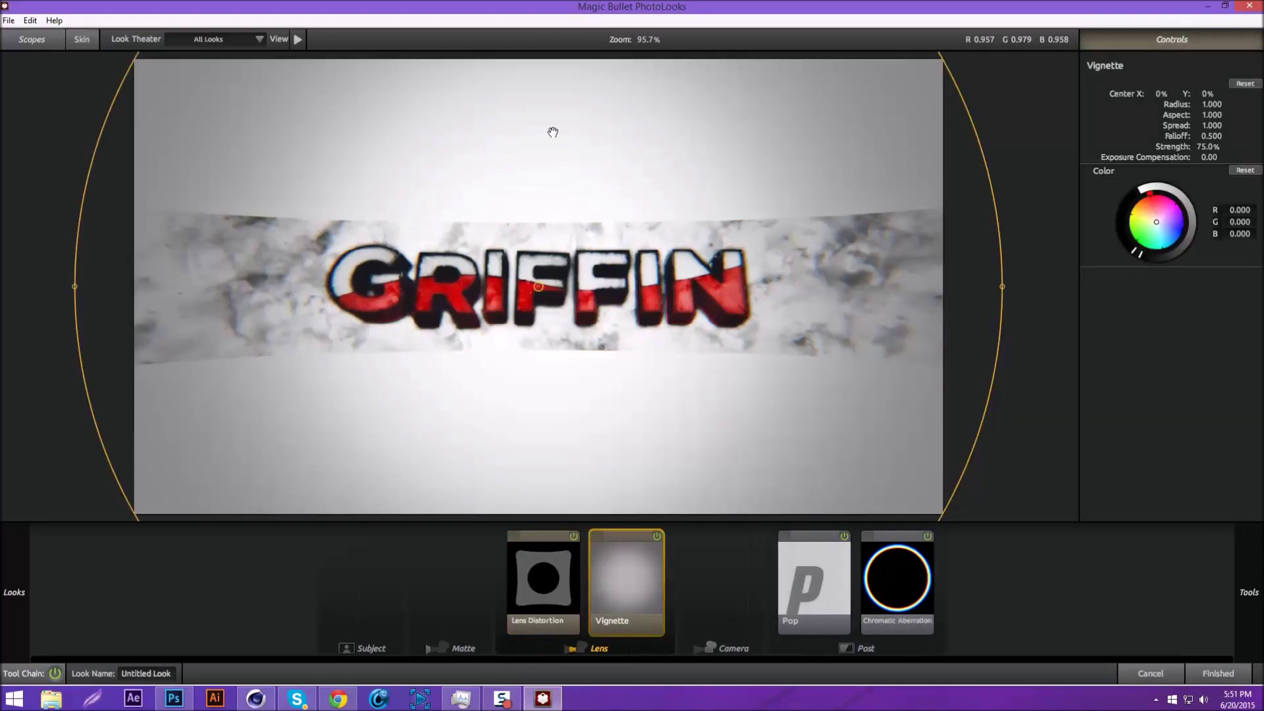
left_click_drag(650, 39, 631, 41)
left_click_drag(538, 107, 539, 210)
left_click_drag(1209, 105, 1204, 146)
left_click_drag(647, 39, 702, 39)
Step: Browse the Subject, Lens and Camera stage tools for another effect to use in the look
left_click(836, 583)
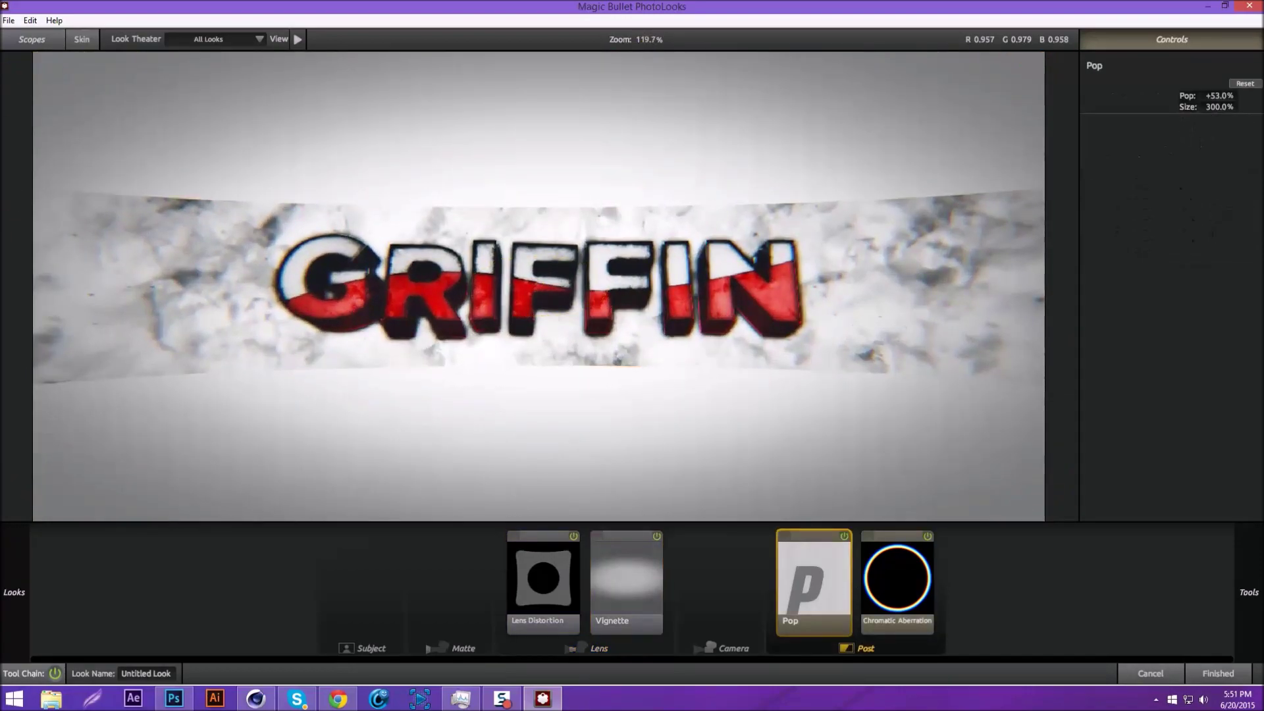
left_click(1248, 592)
left_click(986, 508)
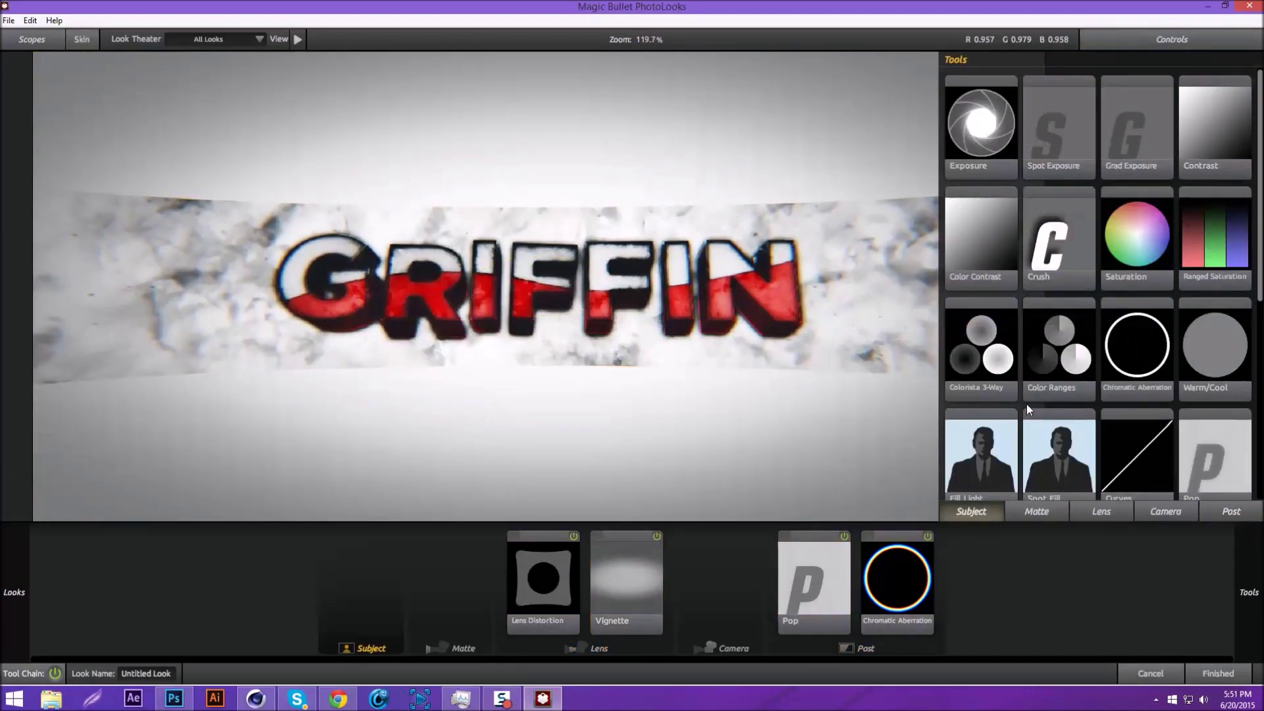
left_click(1071, 512)
scroll(1131, 428, "down", 3)
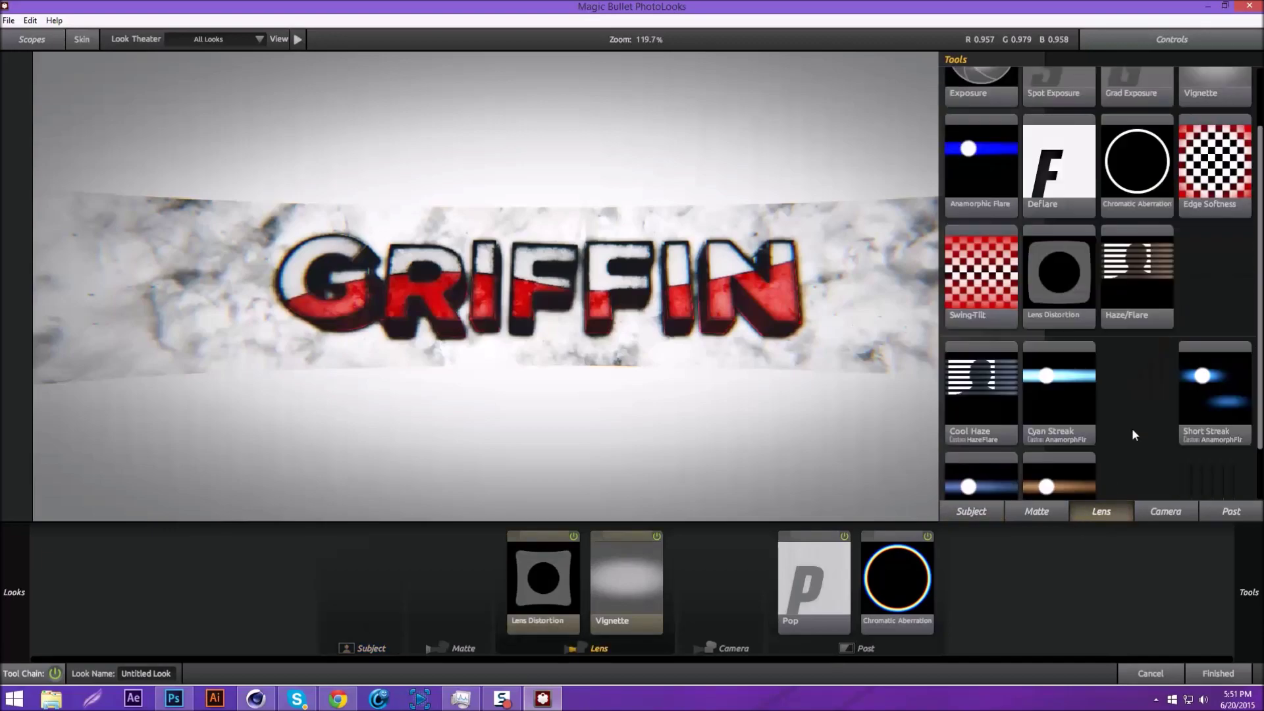
scroll(1110, 424, "up", 3)
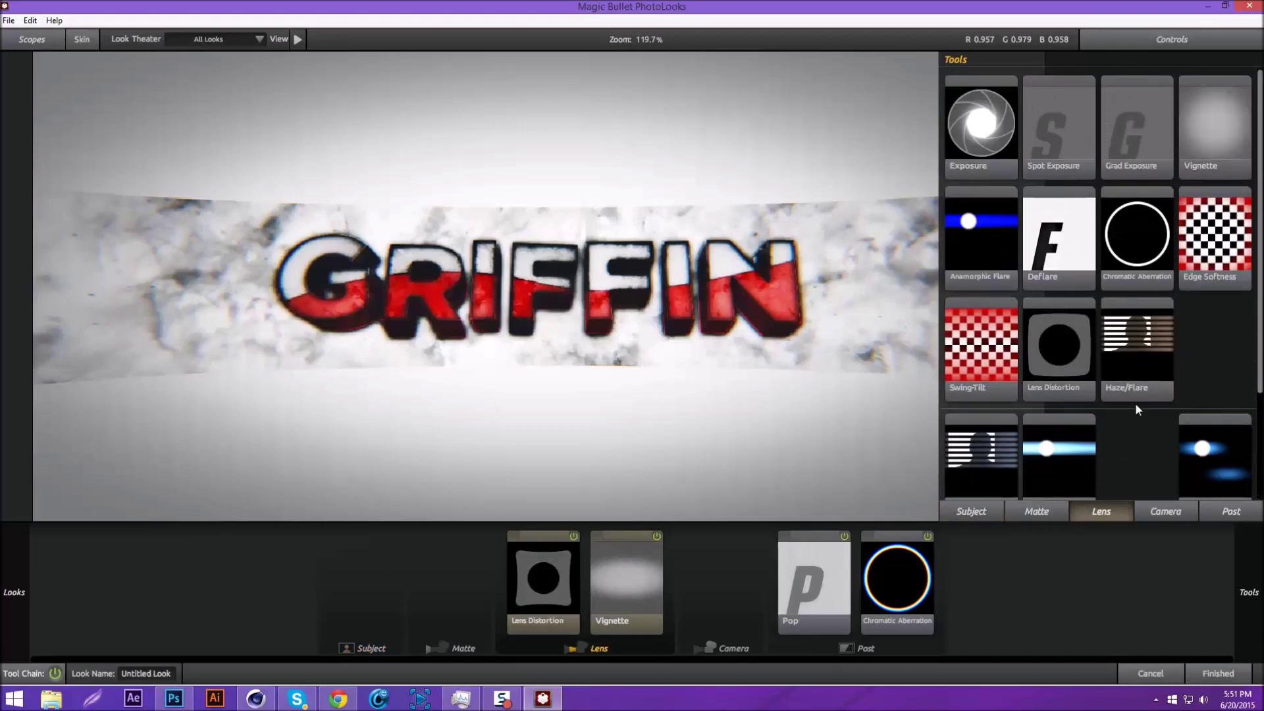
left_click(1165, 512)
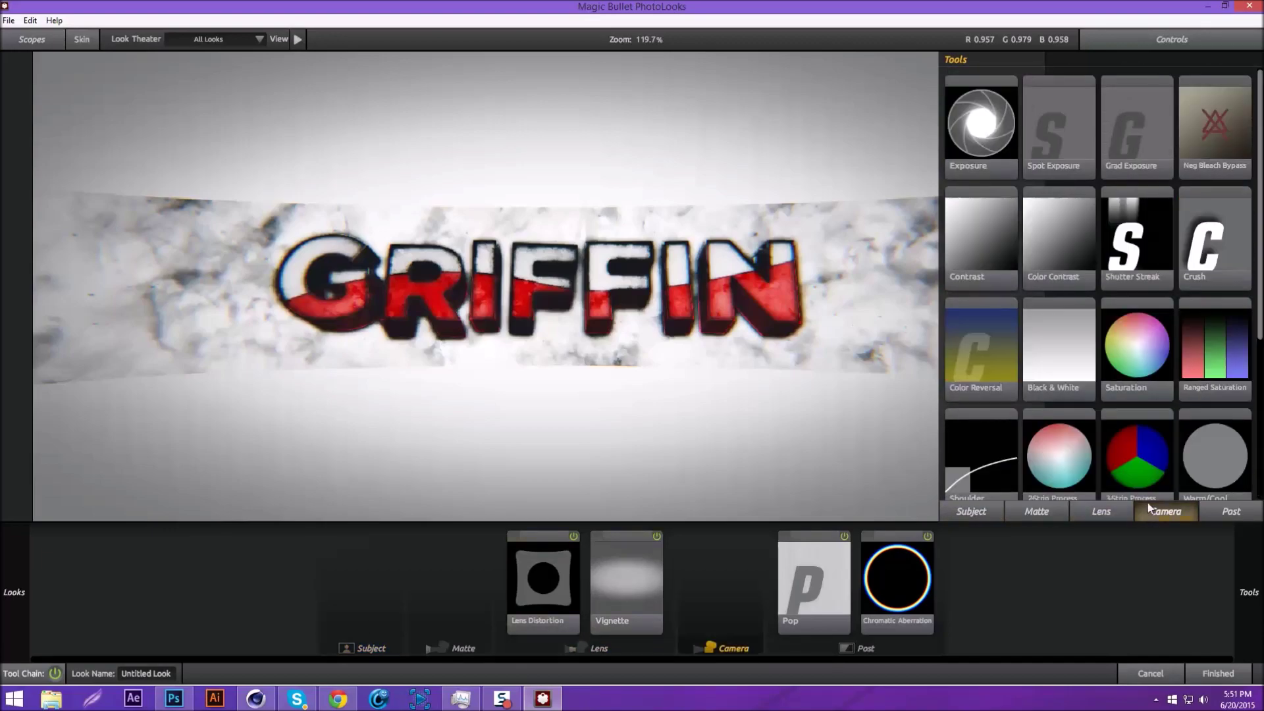
left_click(1096, 513)
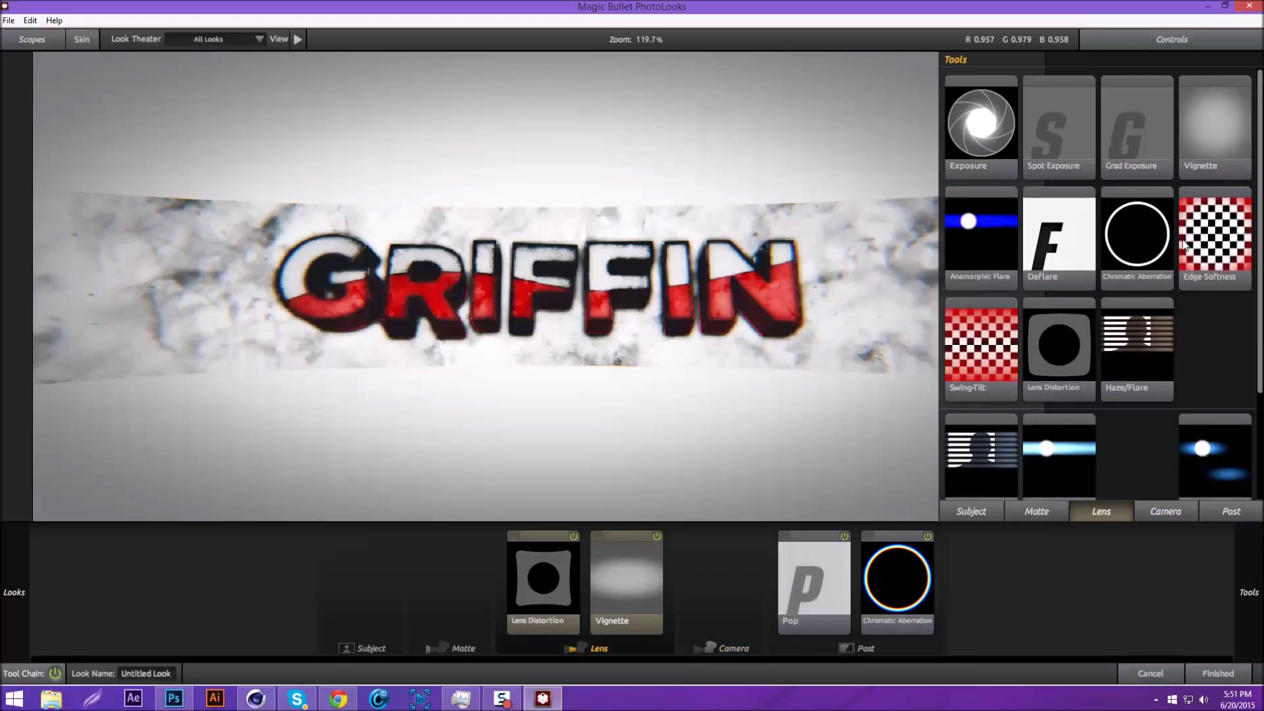
scroll(1059, 395, "down", 2)
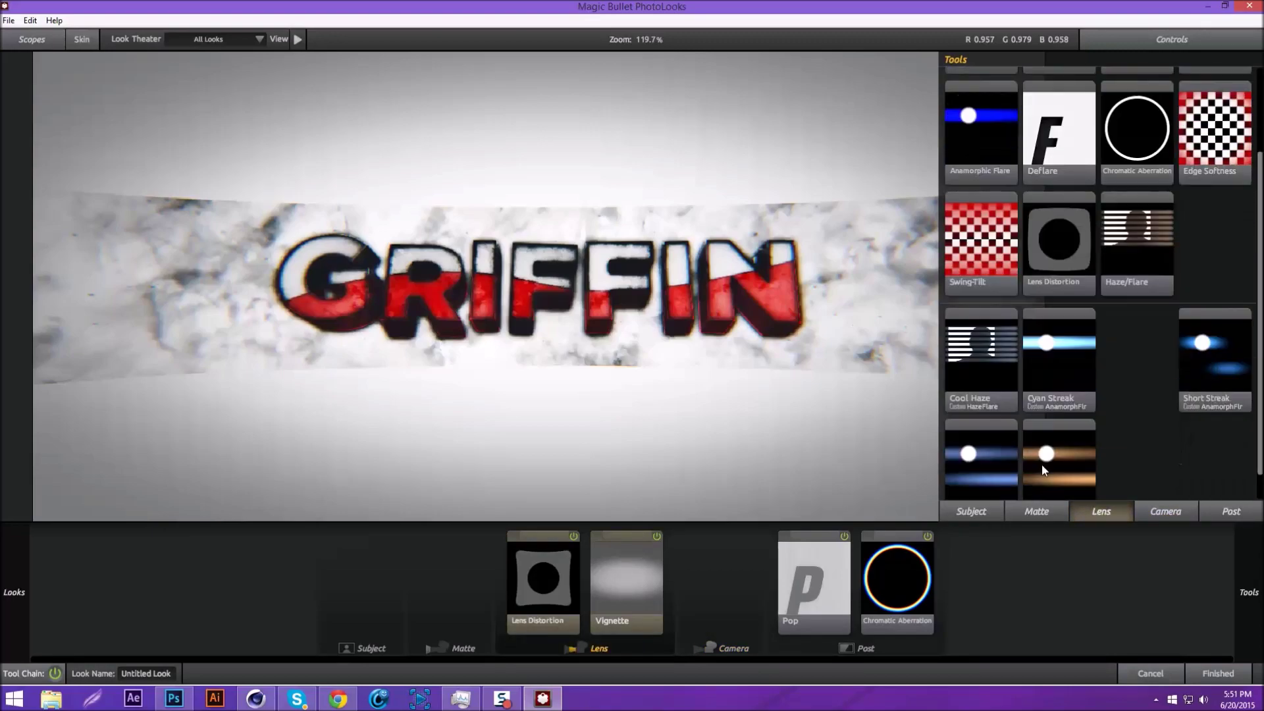
Step: Add Lightflex to the Matte stage and adjust its setting
left_click(1040, 508)
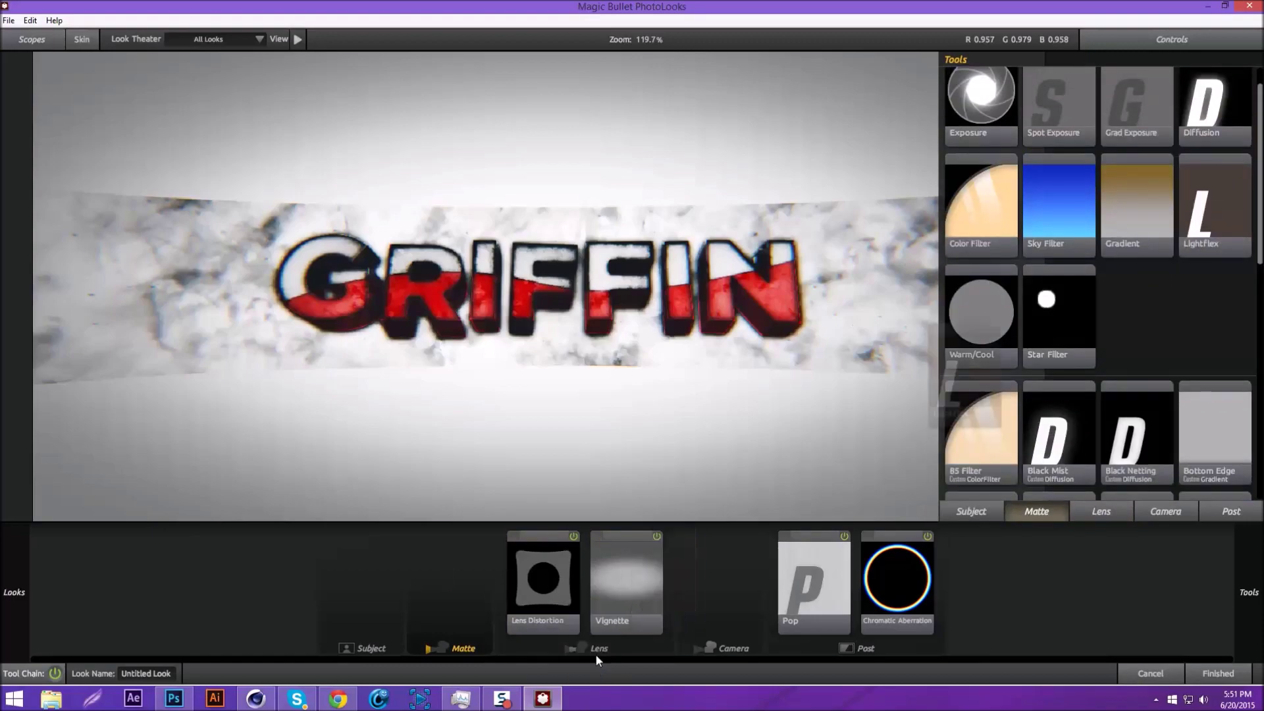
left_click_drag(1203, 214, 434, 579)
mouse_move(1225, 94)
left_mouse_down()
mouse_move(1248, 94)
mouse_move(1237, 94)
left_mouse_up()
Step: Add one more tool to the look, adjust its settings, and apply the finished look to Layer 1
mouse_move(1248, 591)
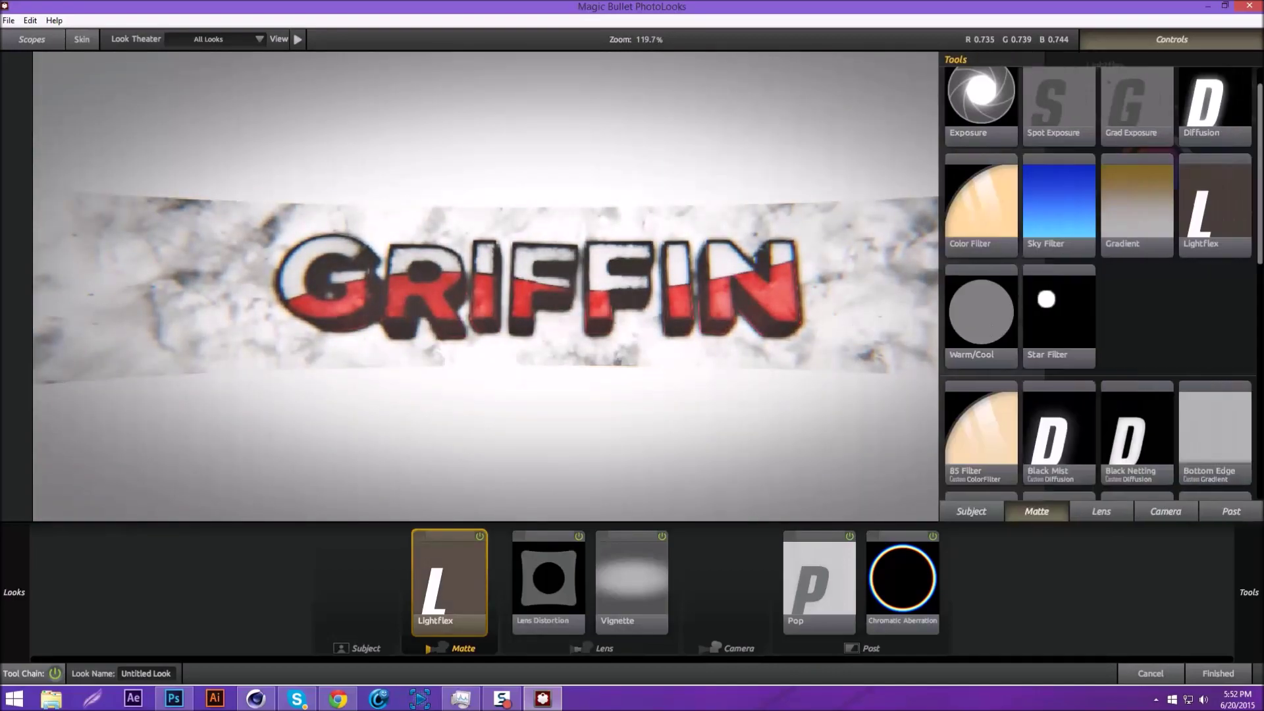
left_click(1119, 512)
scroll(1118, 464, "down", 2)
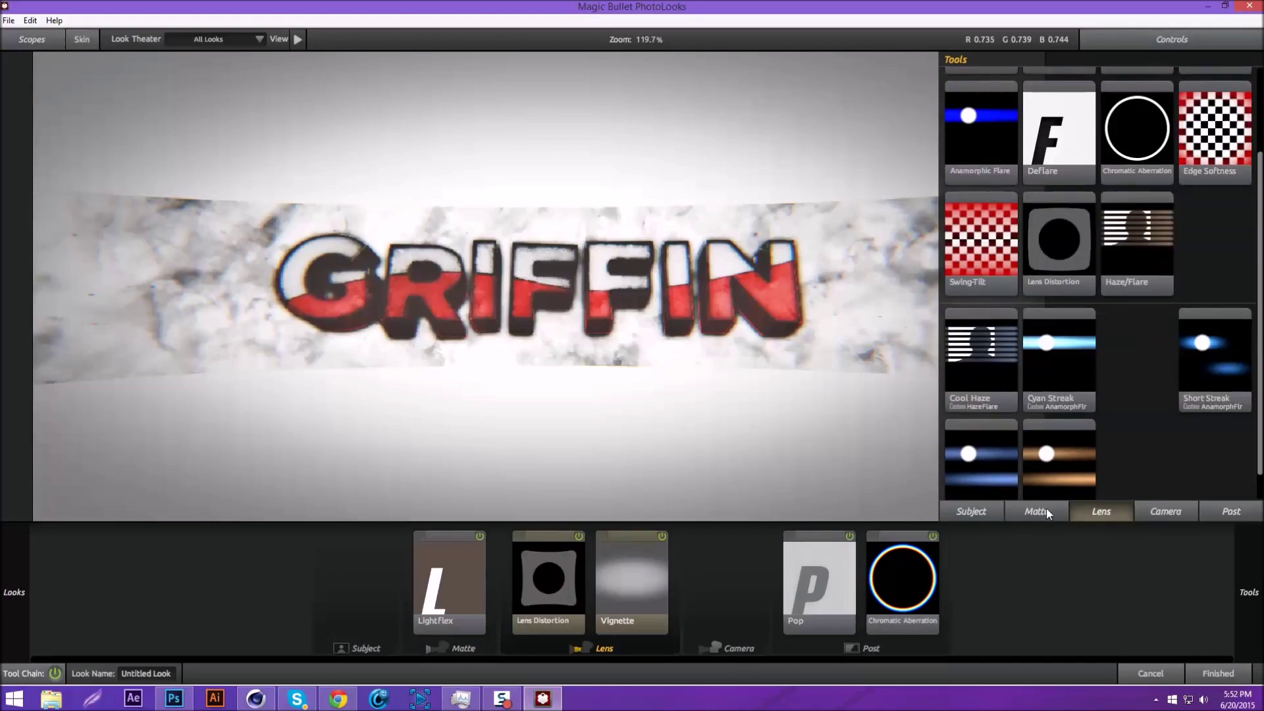
left_click(1045, 511)
left_click_drag(1060, 464, 799, 579)
left_click_drag(1224, 95, 1181, 106)
left_click(1238, 671)
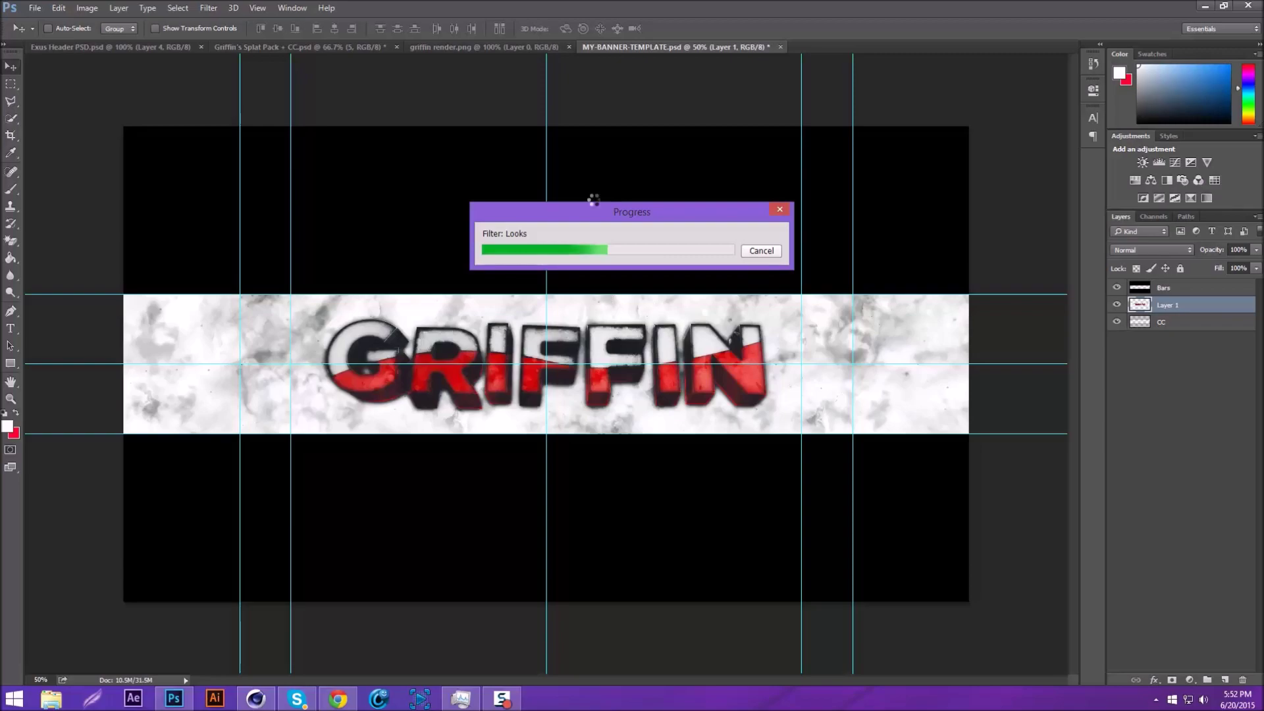
Step: Hide the guides and scale Layer 1 up slightly beyond the canvas's right edge
key("ctrl+semicolon")
key("ctrl+t")
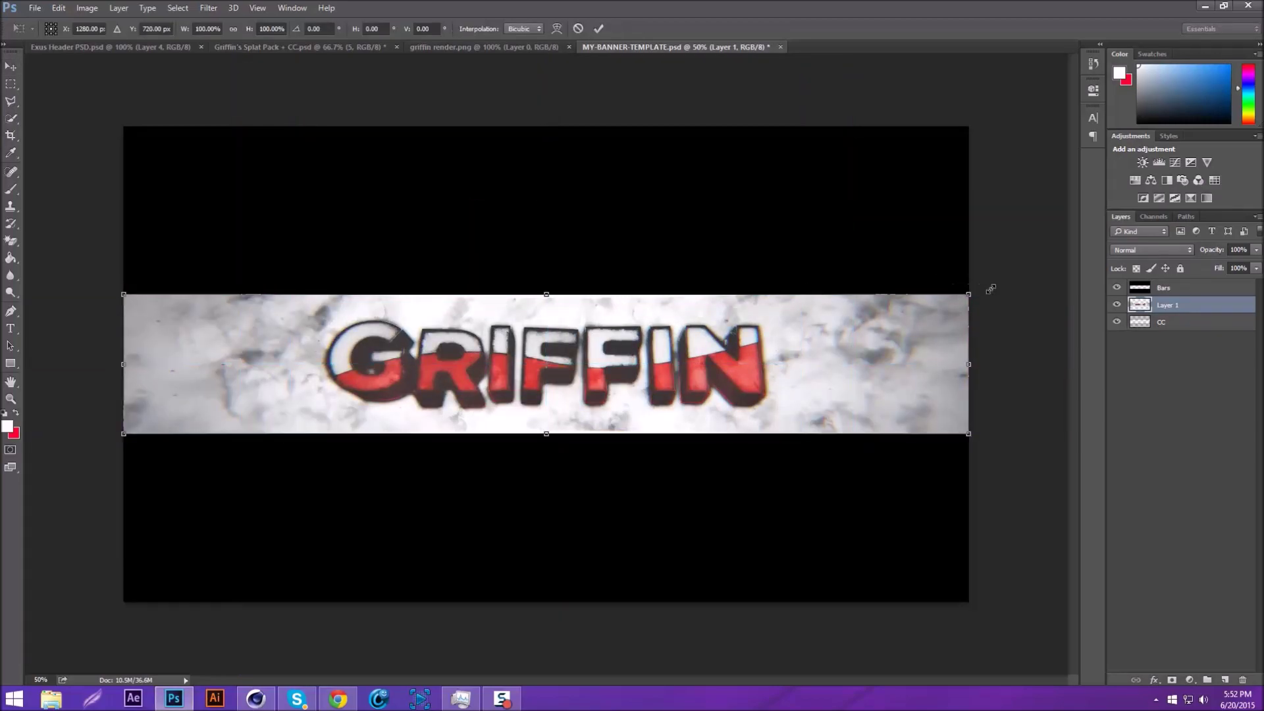
left_click_drag(968, 294, 992, 289, "alt")
key("Return")
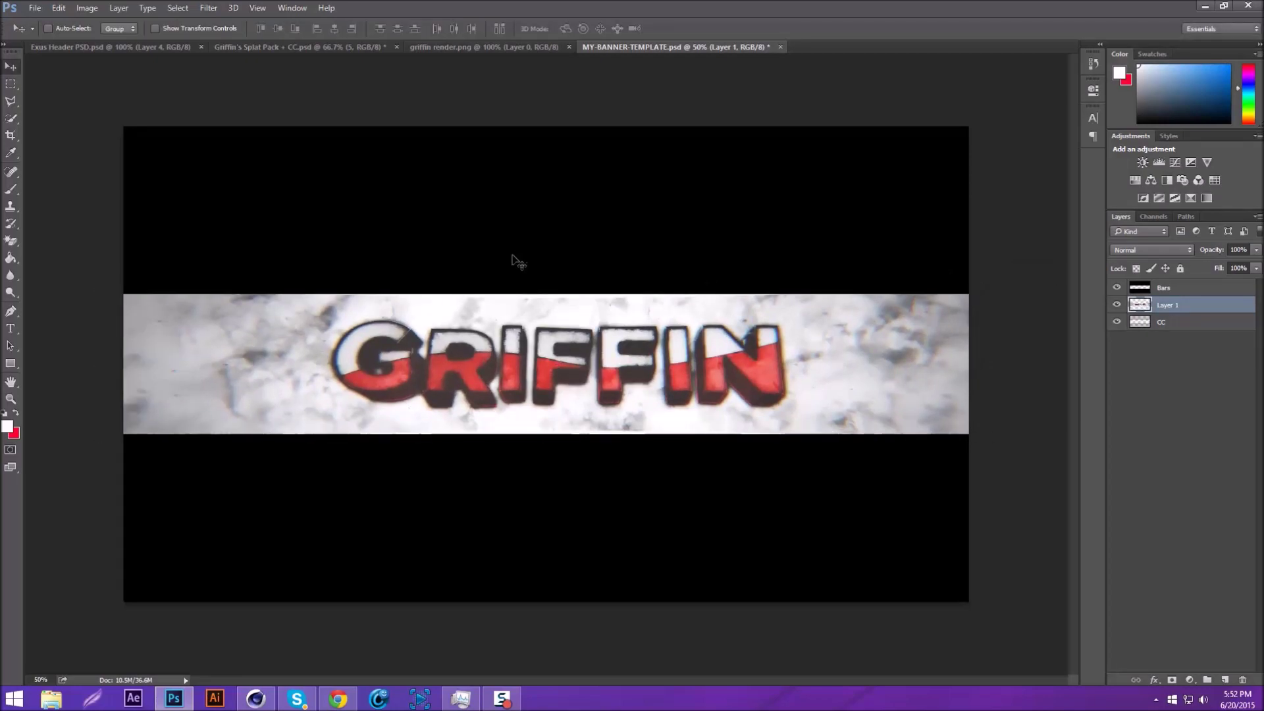